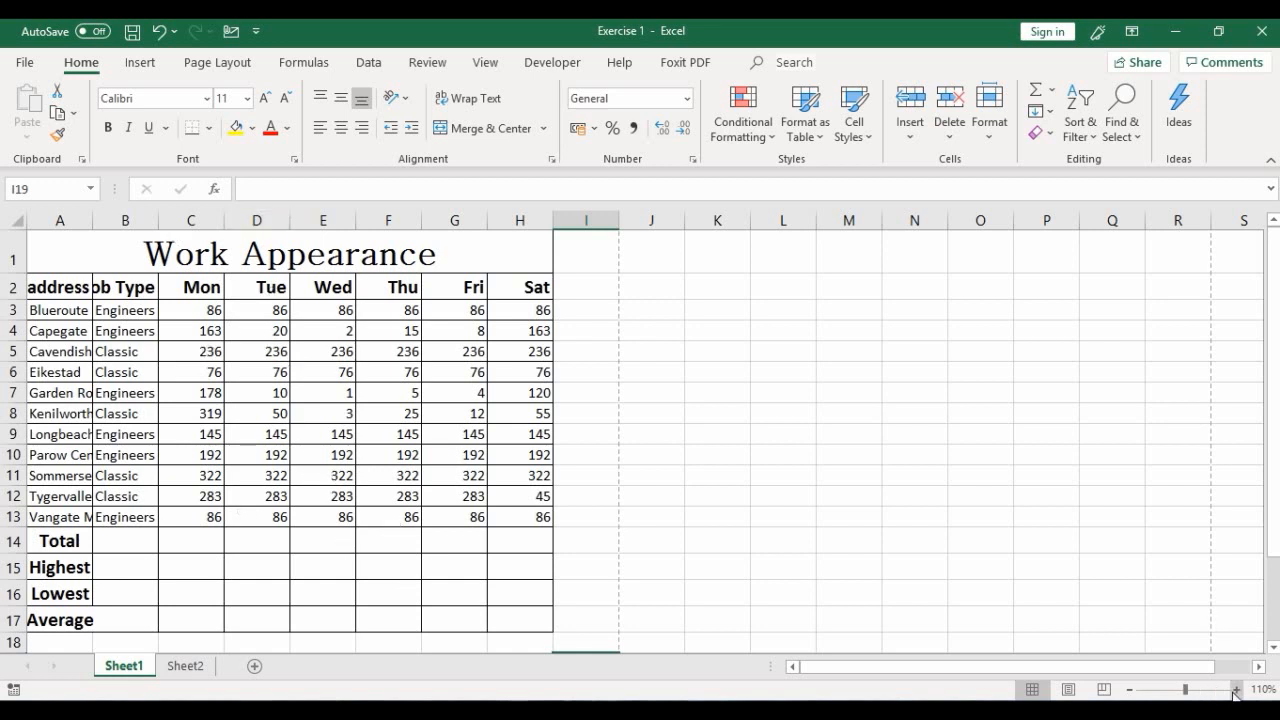
# Step: Auto-fit the width of column A so the full office addresses fit
pyautogui.click(1238, 690)
pyautogui.click(1238, 690)
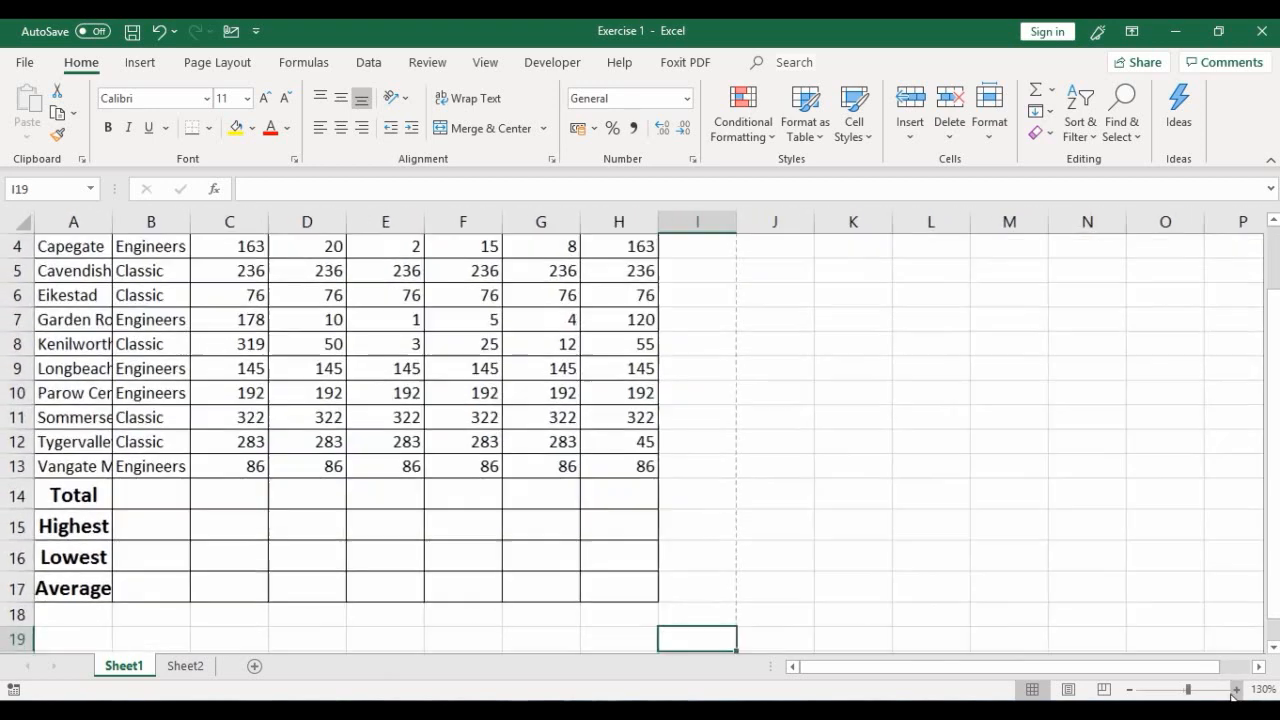
pyautogui.moveTo(1273, 541); pyautogui.dragTo(1273, 530)
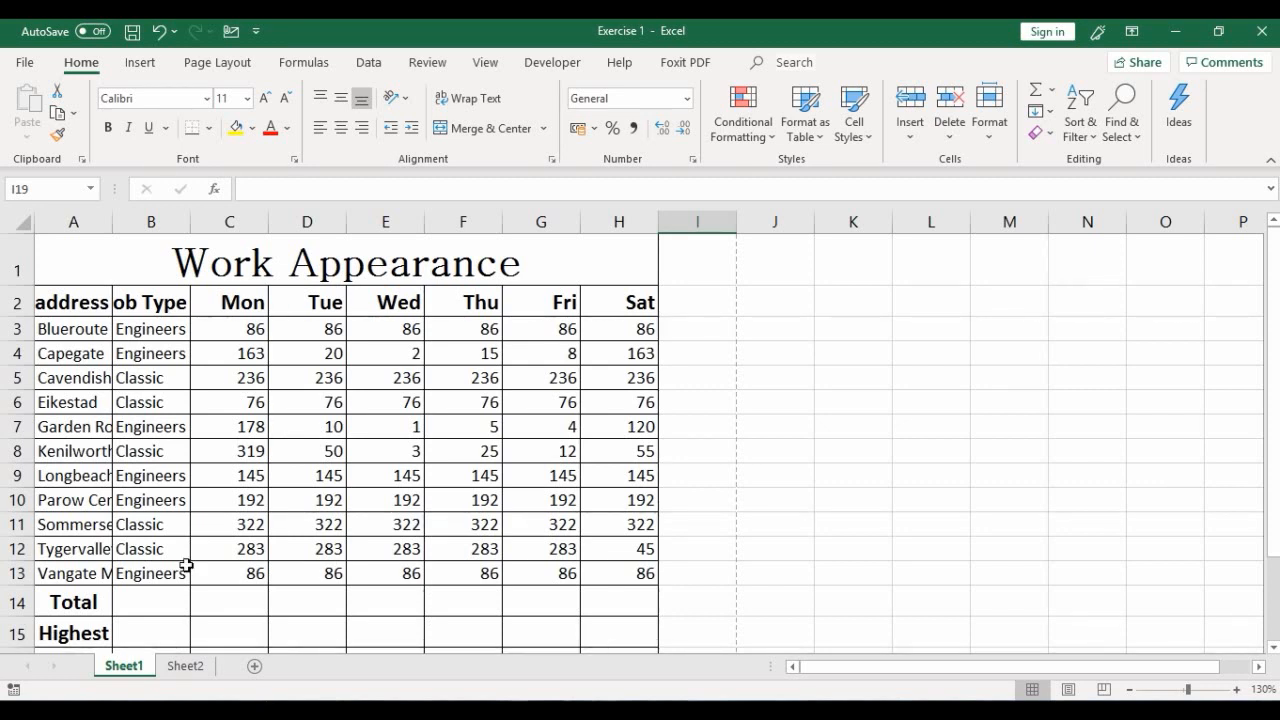
pyautogui.click(72, 222)
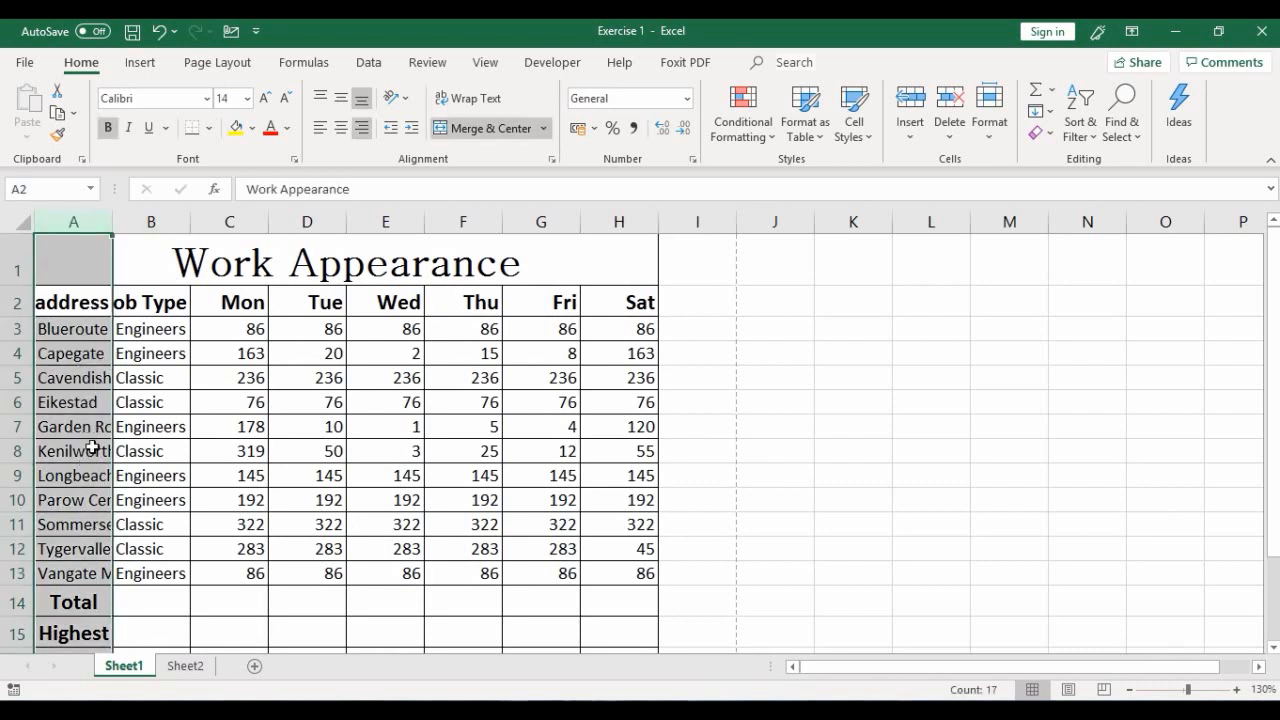
pyautogui.click(204, 429)
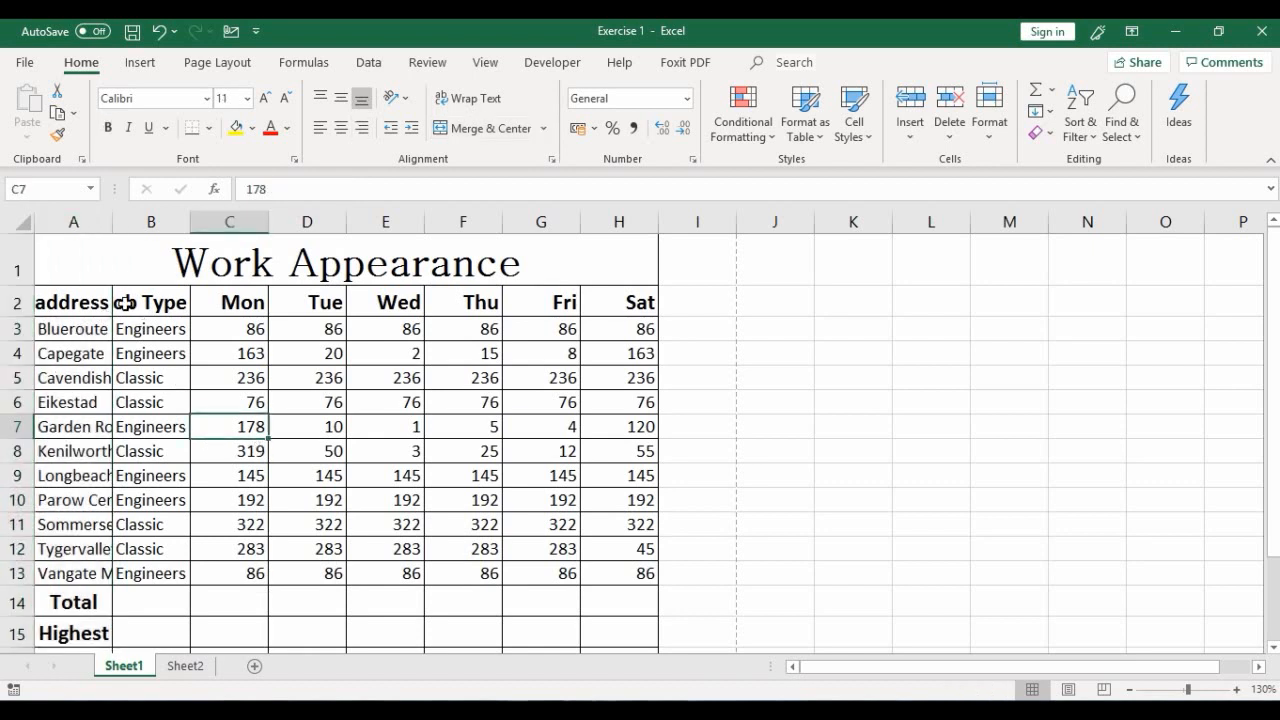
pyautogui.doubleClick(113, 221)
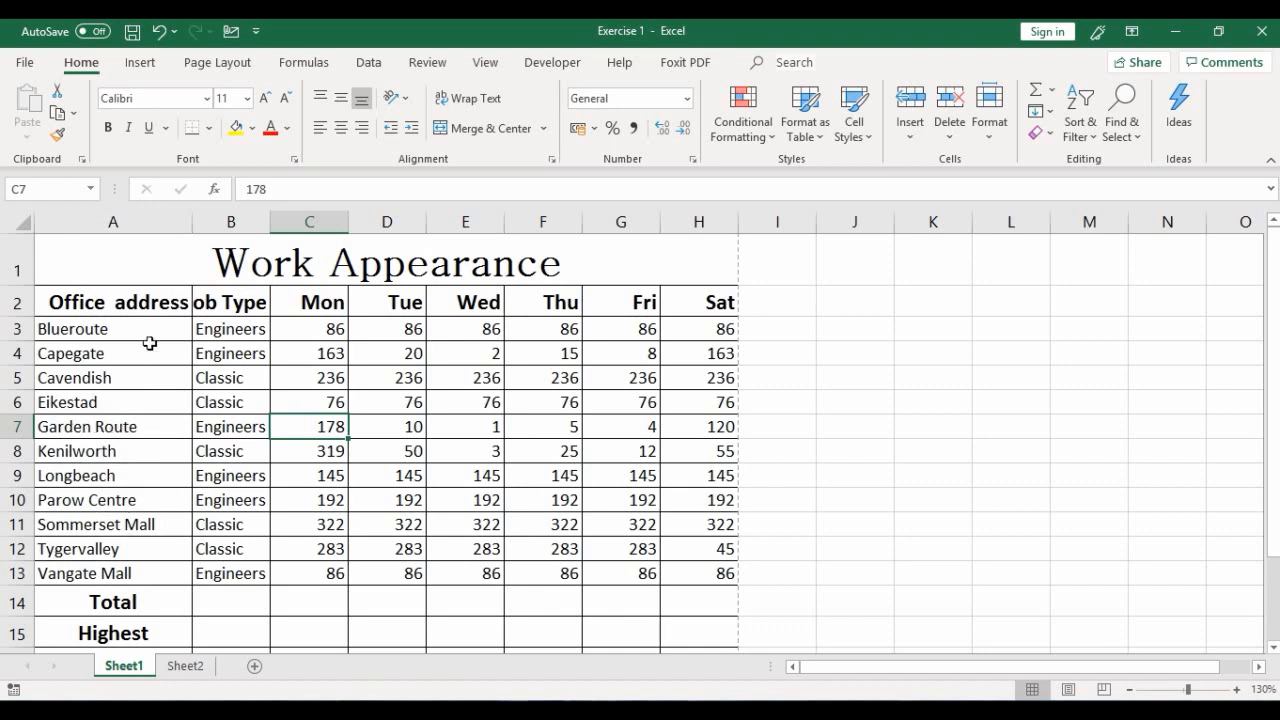
# Step: Auto-fit the width of column B so the Job Type heading fits
pyautogui.click(20, 303)
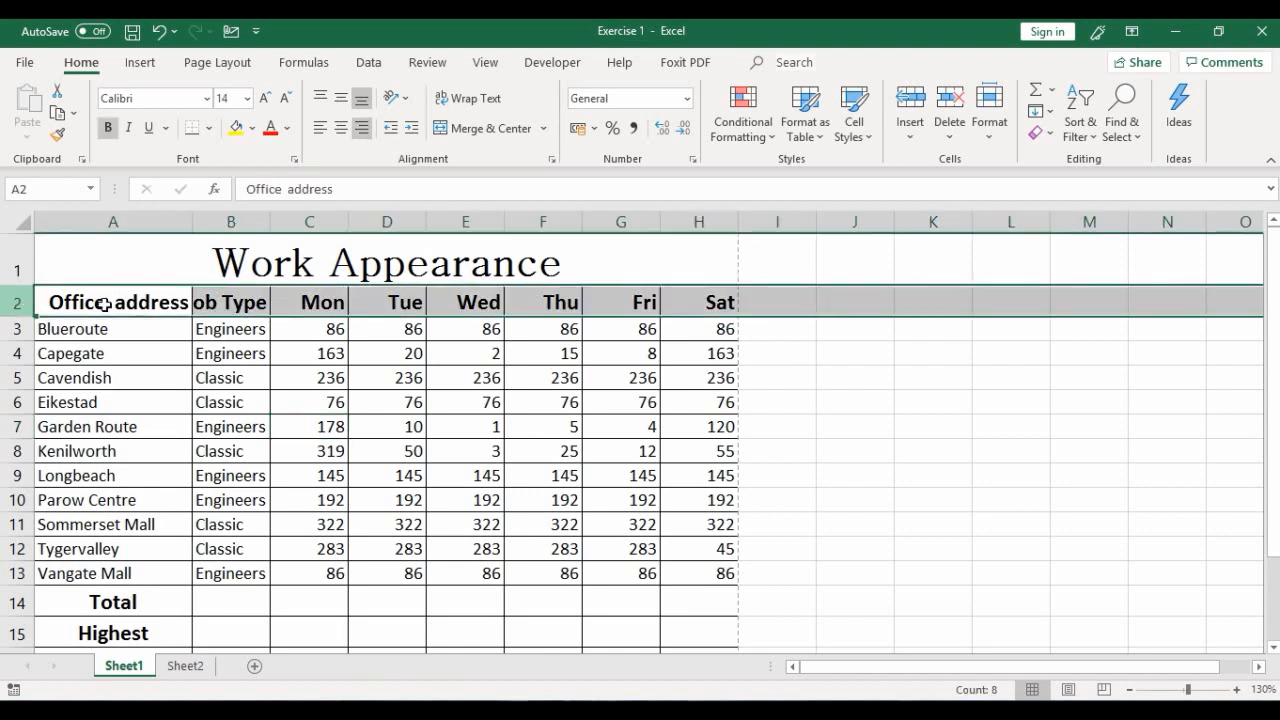
pyautogui.click(213, 305)
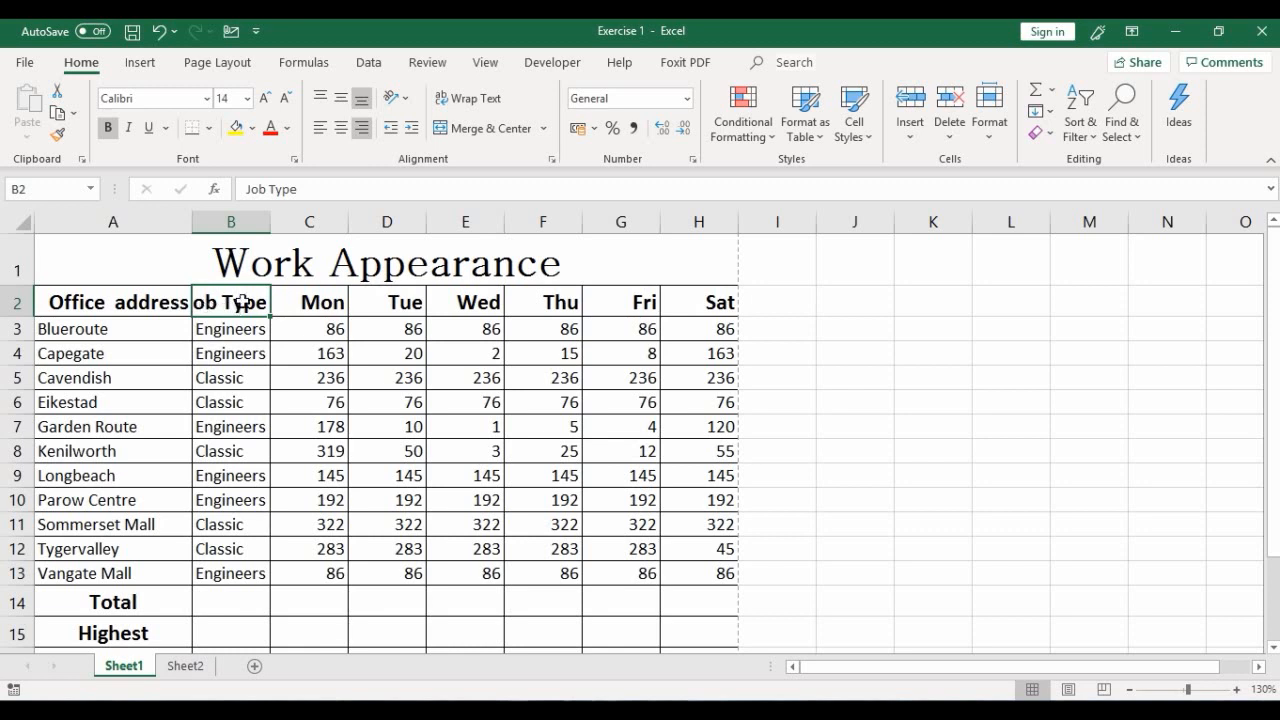
pyautogui.doubleClick(271, 219)
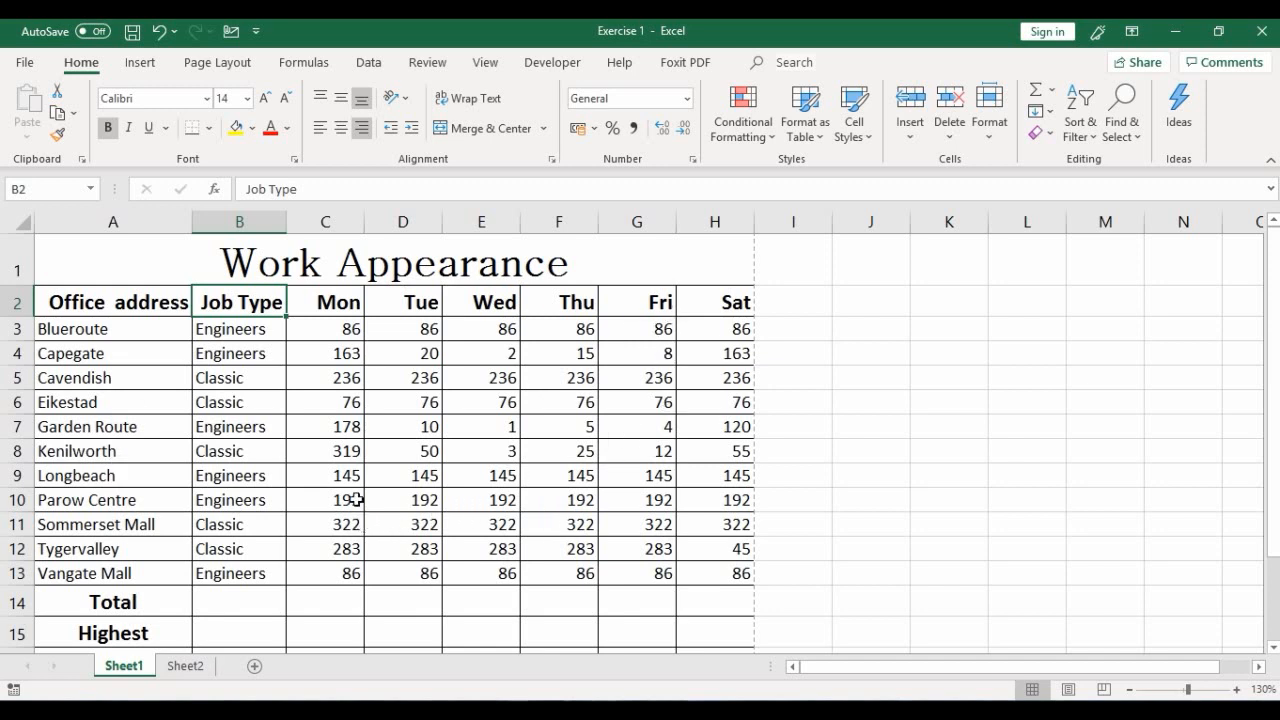
# Step: Examine the table down past the Average row, checking whether the title and heading rows stay in view
pyautogui.scroll(-1, 357, 497)
pyautogui.scroll(1, 357, 497)
pyautogui.scroll(-3, 1091, 437)
pyautogui.scroll(3, 1092, 438)
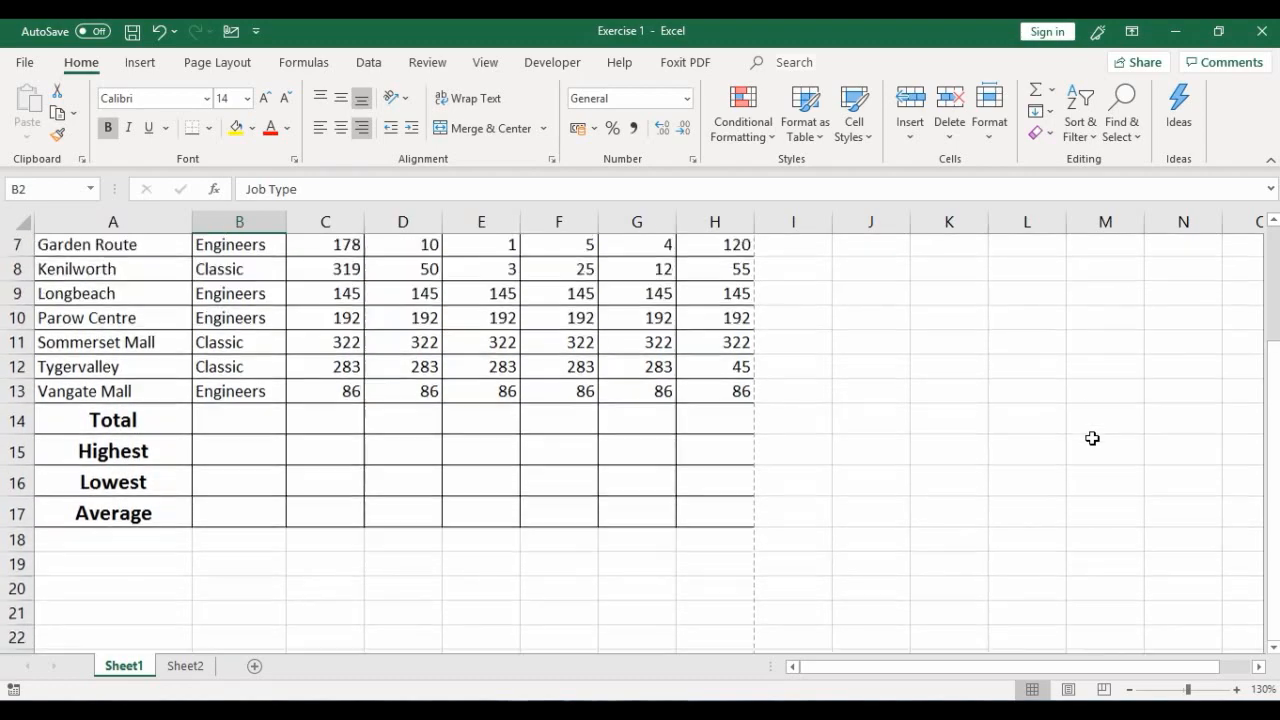
pyautogui.scroll(-1, 1091, 437)
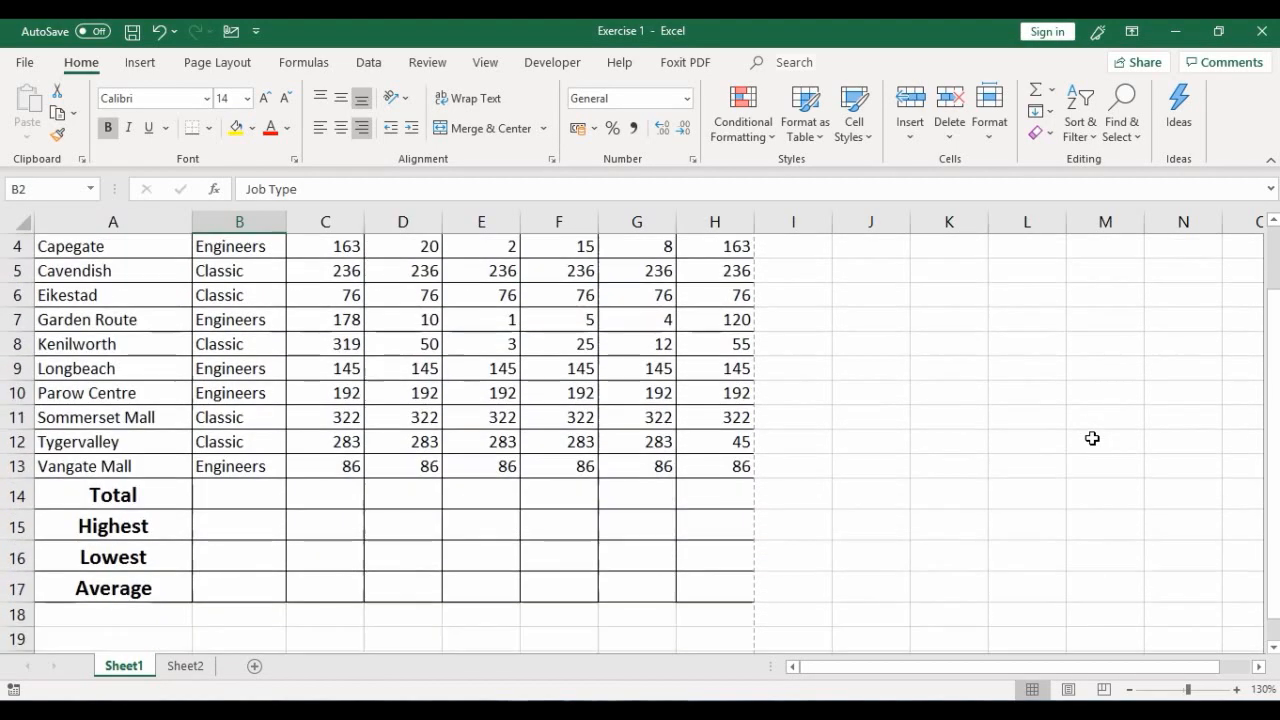
pyautogui.scroll(1, 1100, 434)
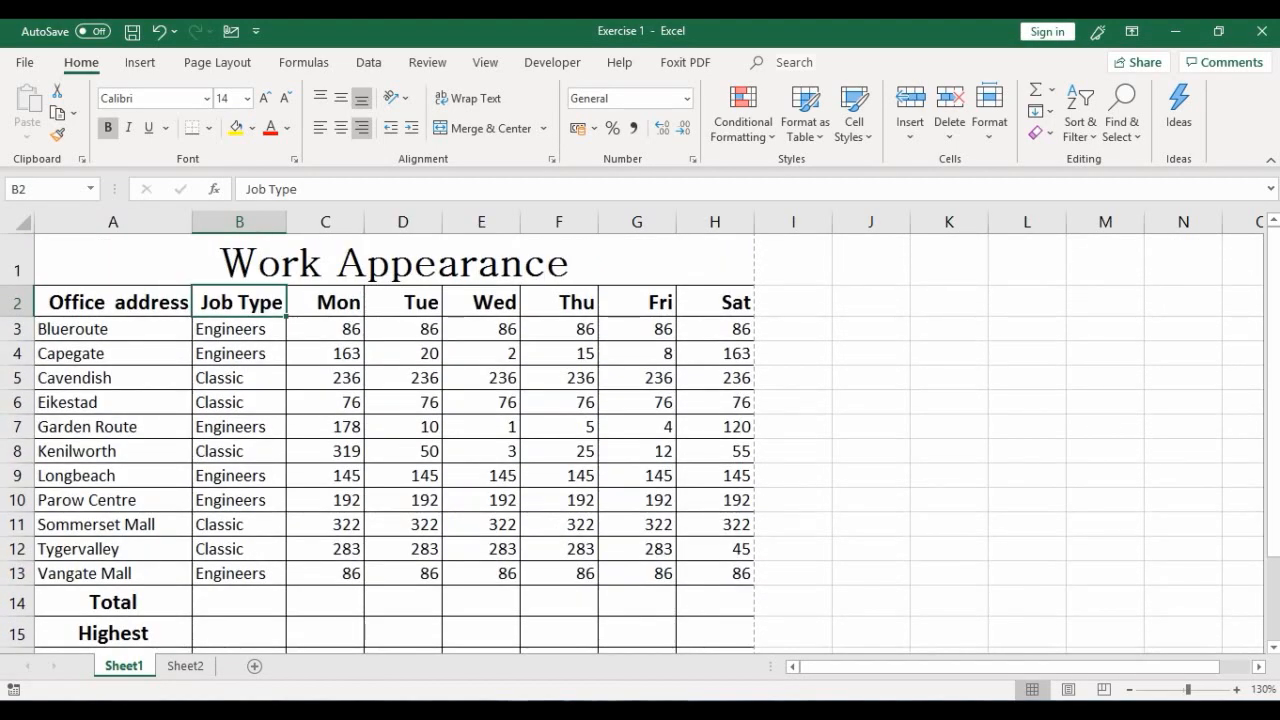
pyautogui.click(1273, 648)
pyautogui.click(1273, 649)
pyautogui.click(1273, 649)
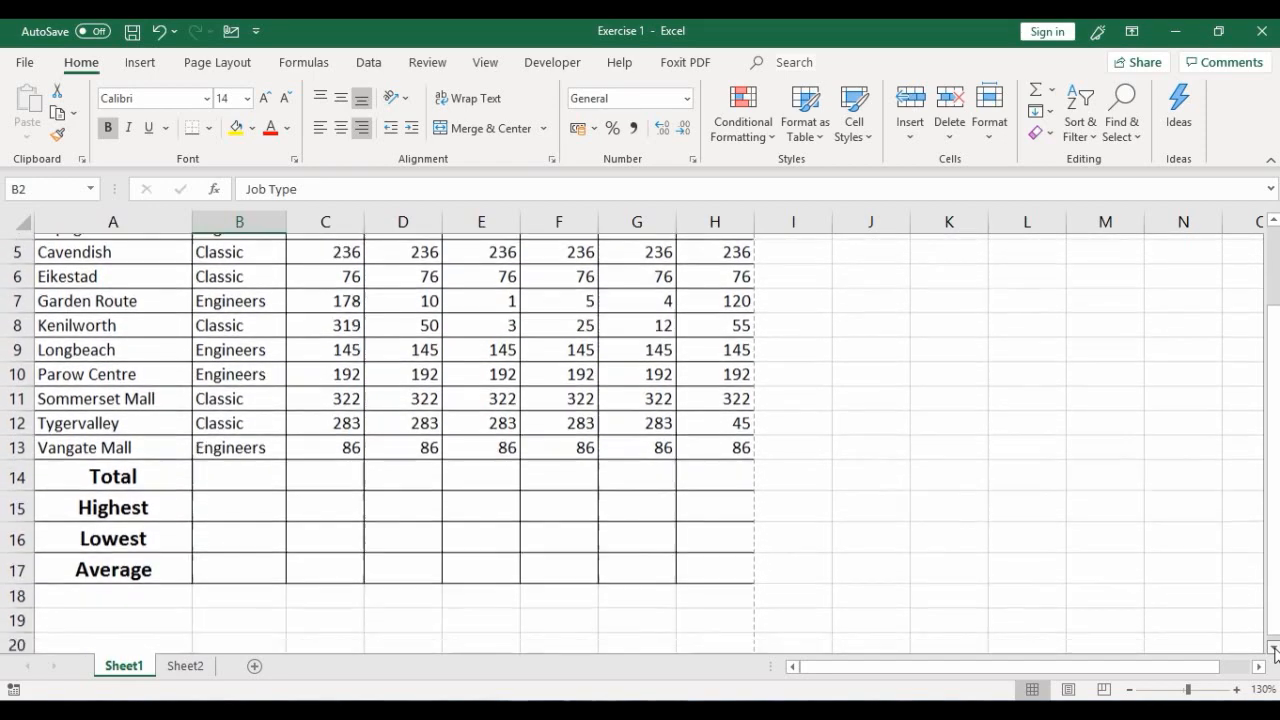
pyautogui.click(1273, 649)
pyautogui.click(1273, 649)
pyautogui.click(1273, 649)
pyautogui.click(1273, 649)
pyautogui.click(1273, 649)
pyautogui.click(1273, 649)
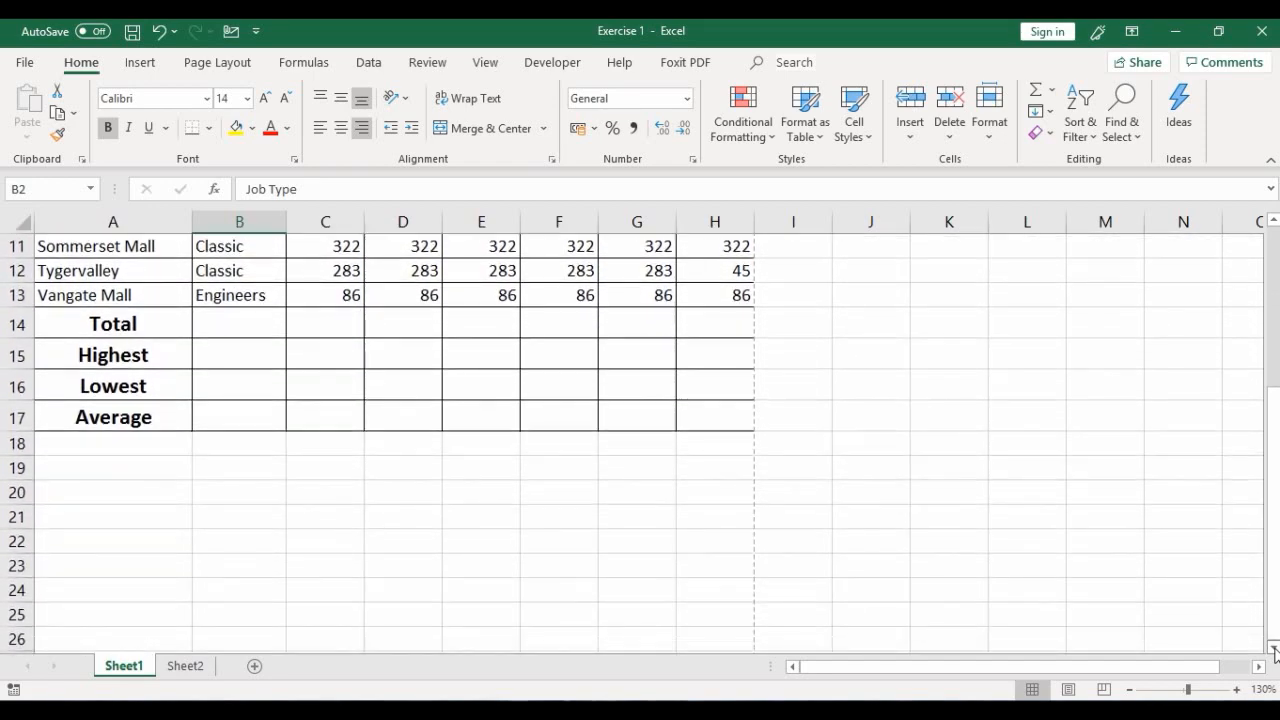
pyautogui.click(1273, 649)
pyautogui.moveTo(1275, 606); pyautogui.dragTo(1272, 430)
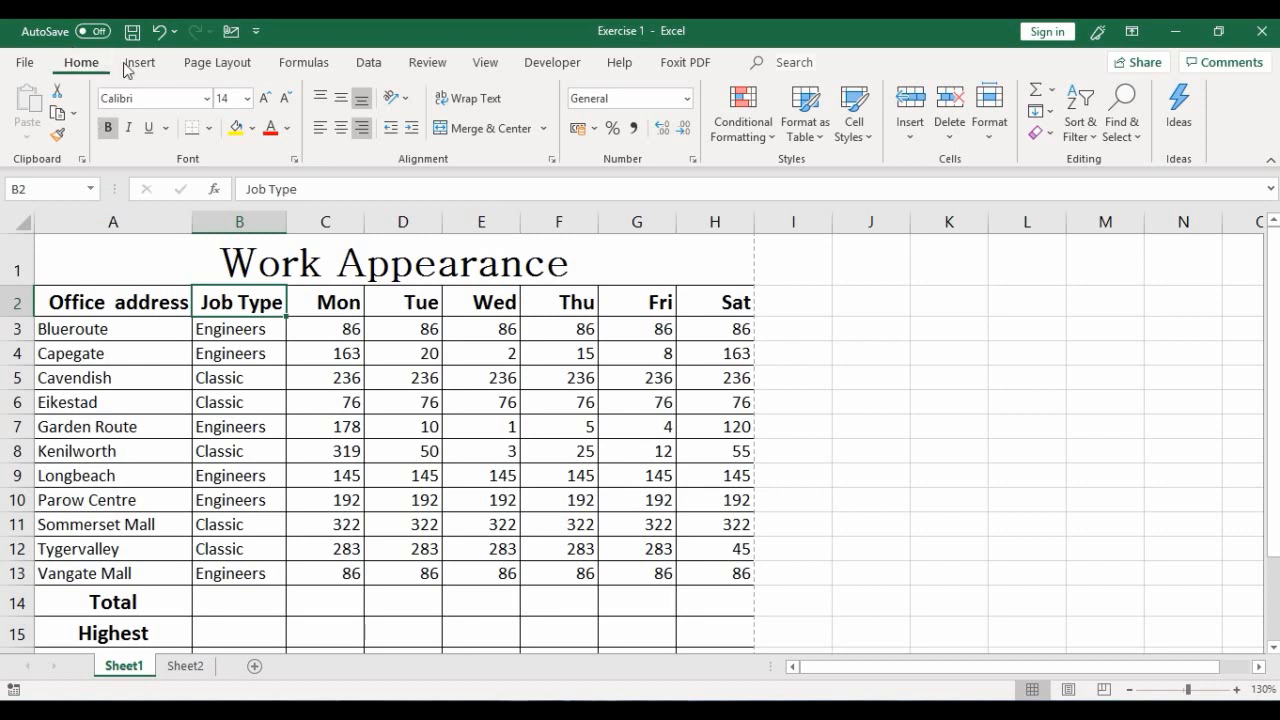
# Step: Freeze the top row of Sheet1 containing the Work Appearance title
pyautogui.click(486, 62)
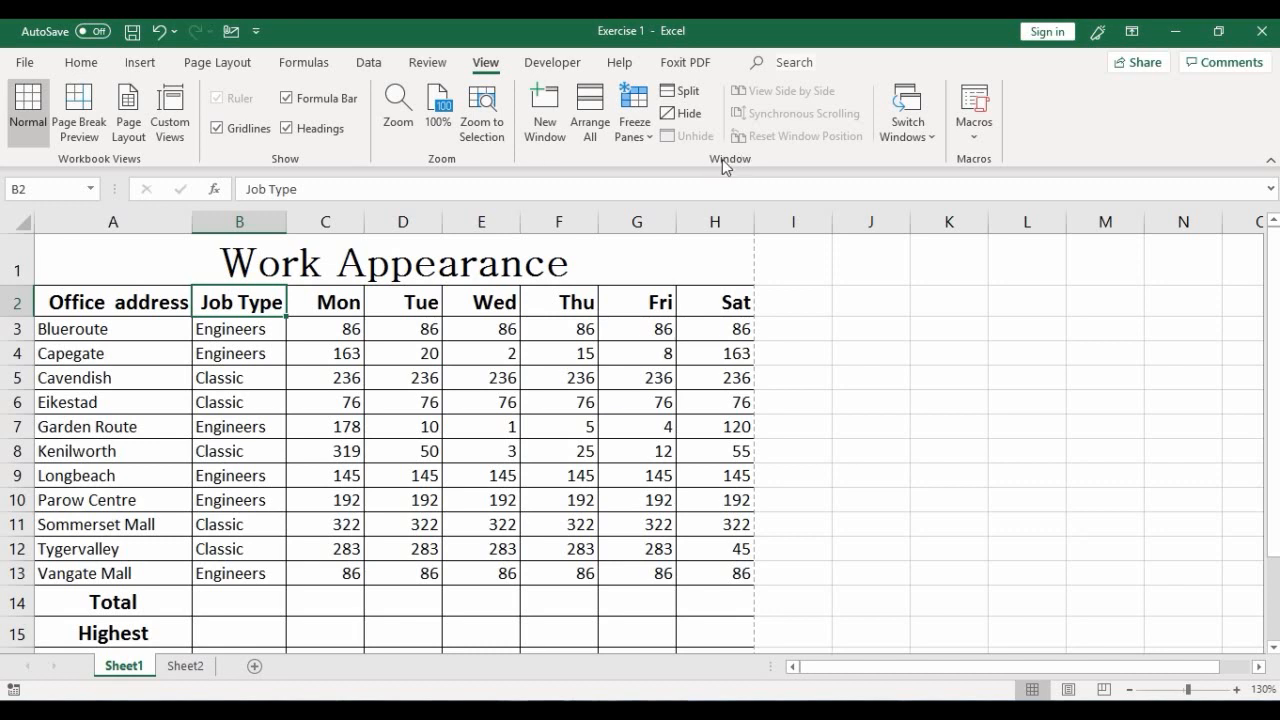
pyautogui.click(651, 140)
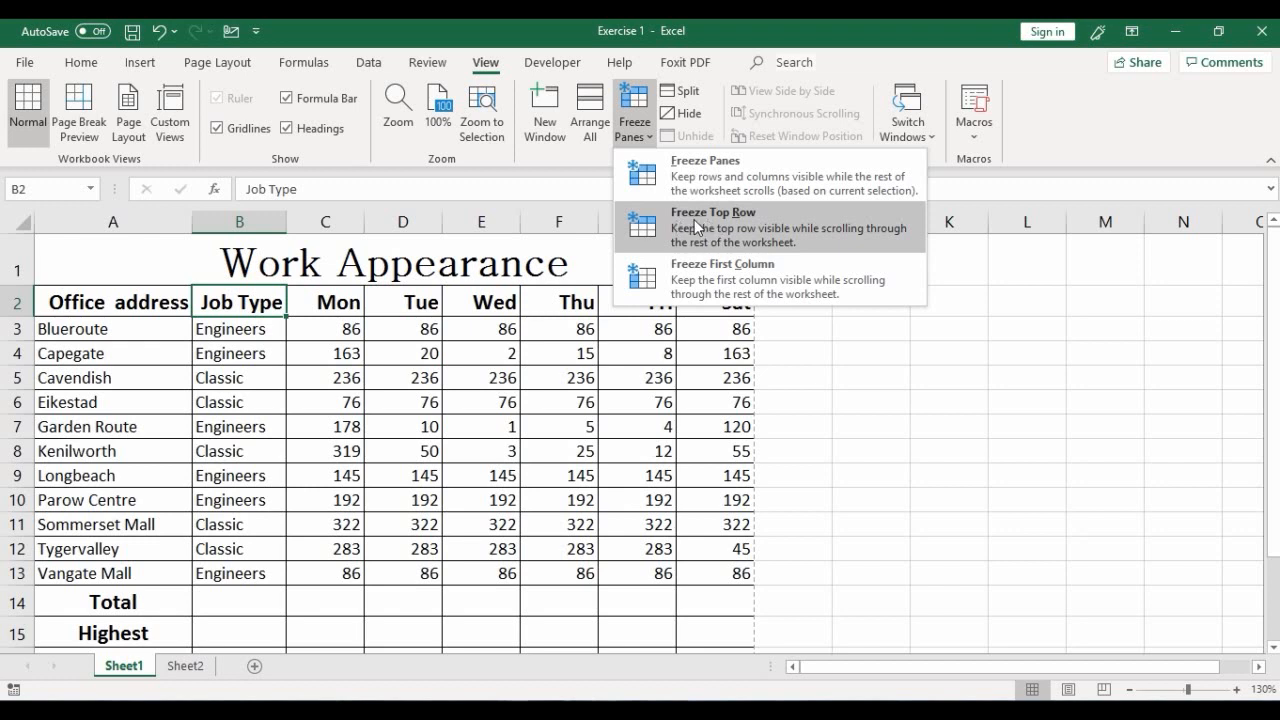
pyautogui.click(723, 219)
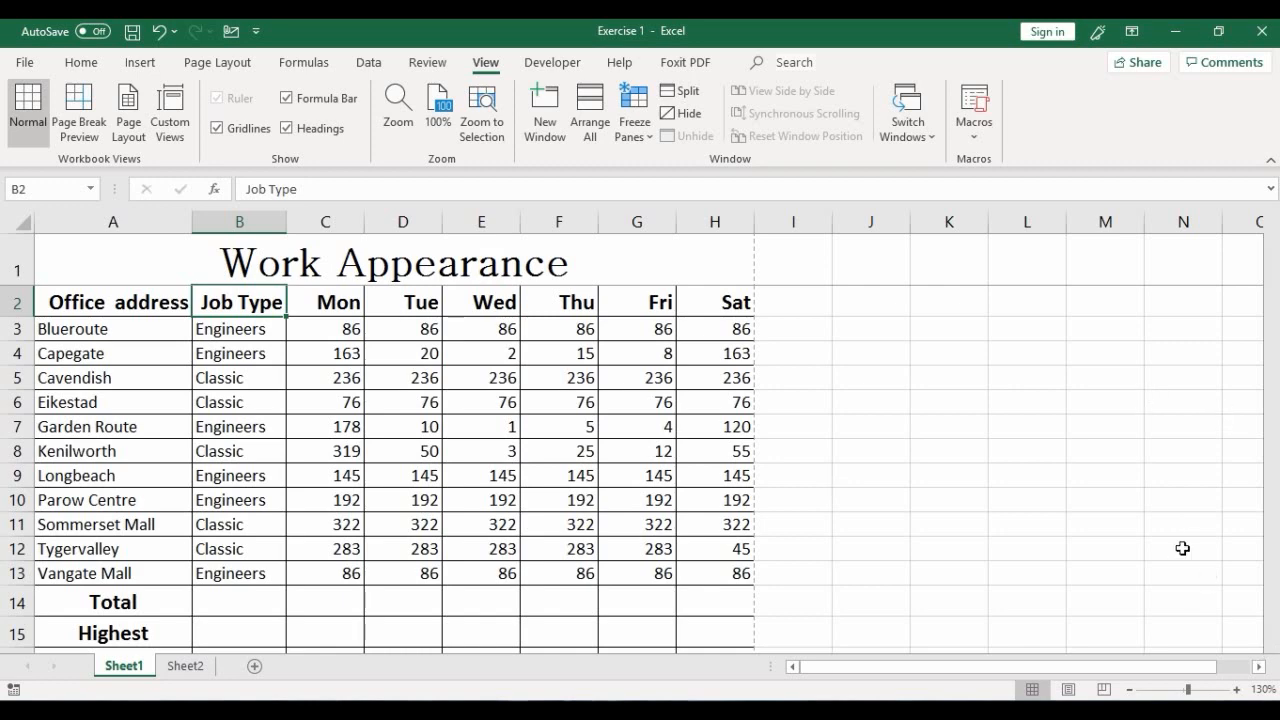
# Step: Examine how the frozen title row behaves while moving through the table's lower rows
pyautogui.scroll(-4, 1183, 440)
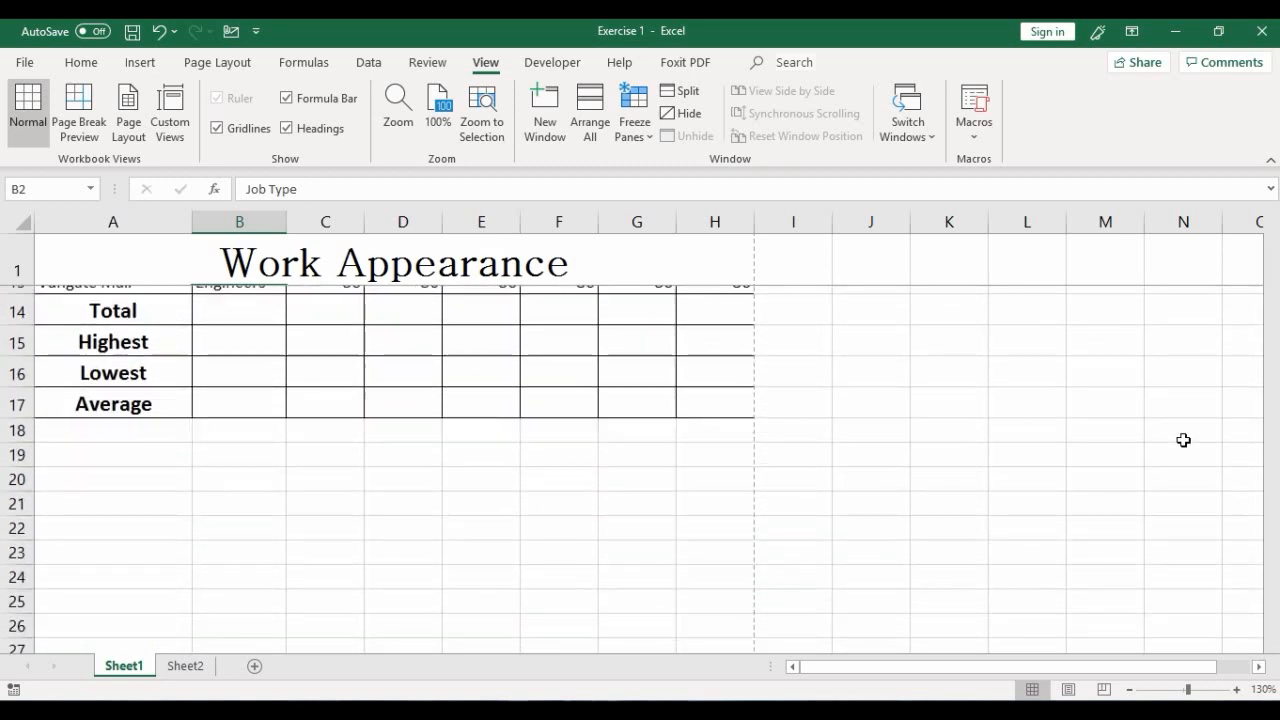
pyautogui.scroll(2, 1183, 440)
pyautogui.scroll(2, 1183, 440)
pyautogui.scroll(-3, 1183, 440)
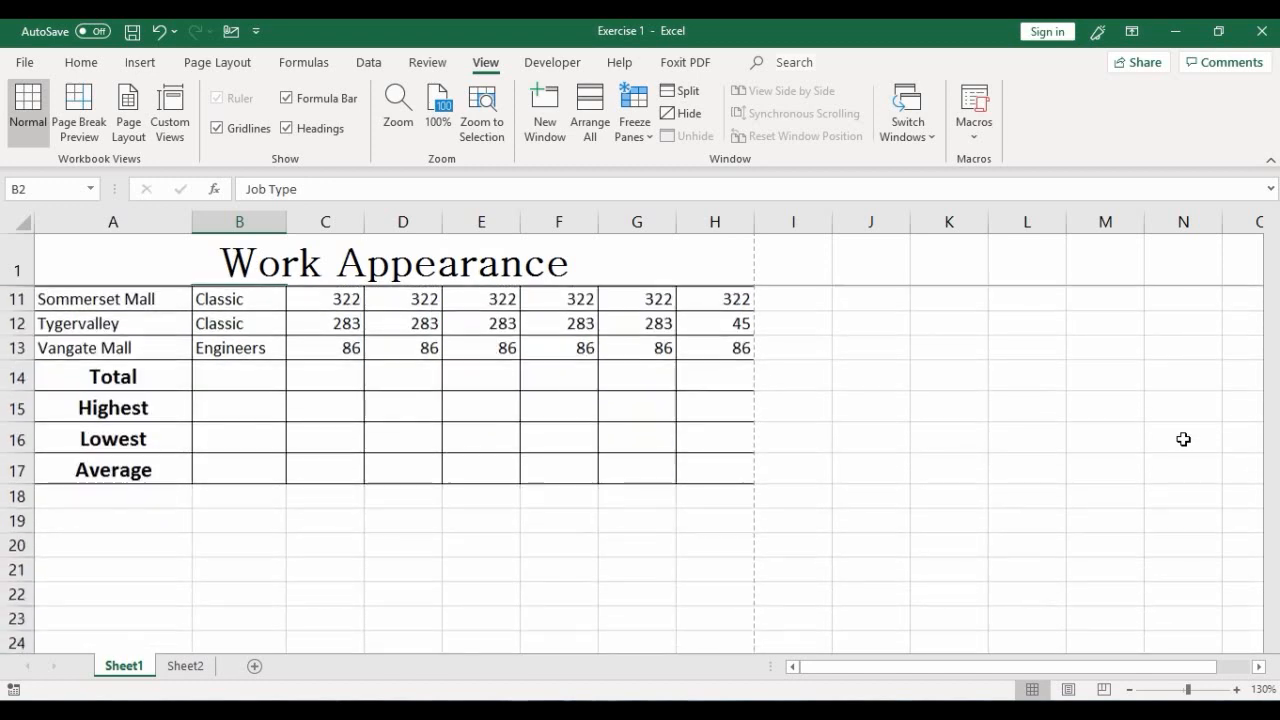
pyautogui.scroll(3, 1183, 440)
pyautogui.scroll(-5, 1183, 440)
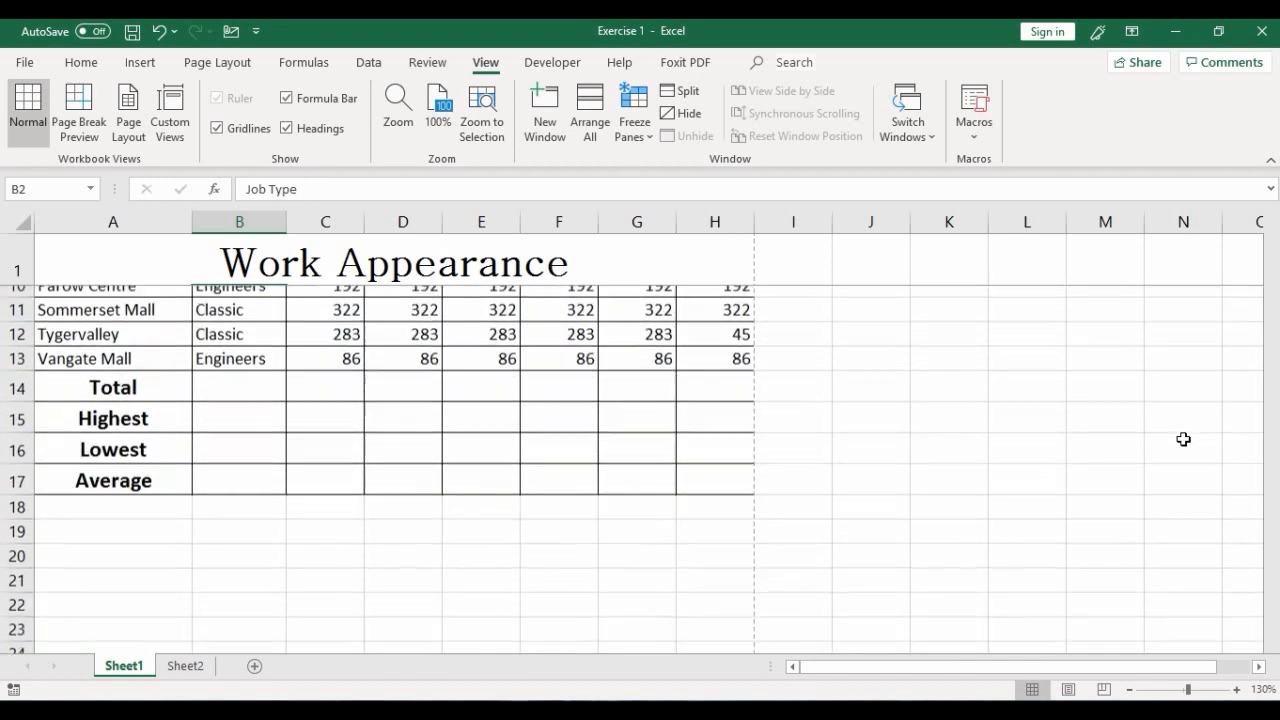
pyautogui.scroll(5, 1183, 440)
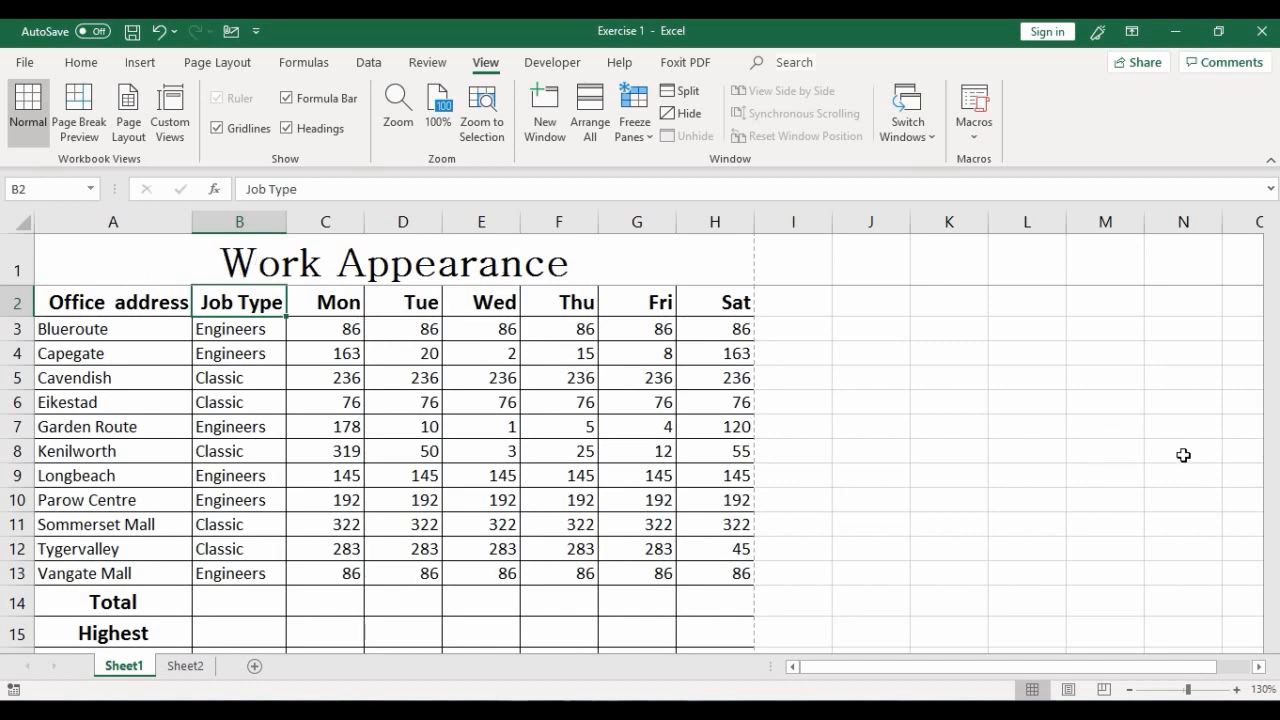
pyautogui.scroll(-2, 1183, 455)
pyautogui.scroll(2, 1183, 455)
pyautogui.scroll(-2, 1183, 455)
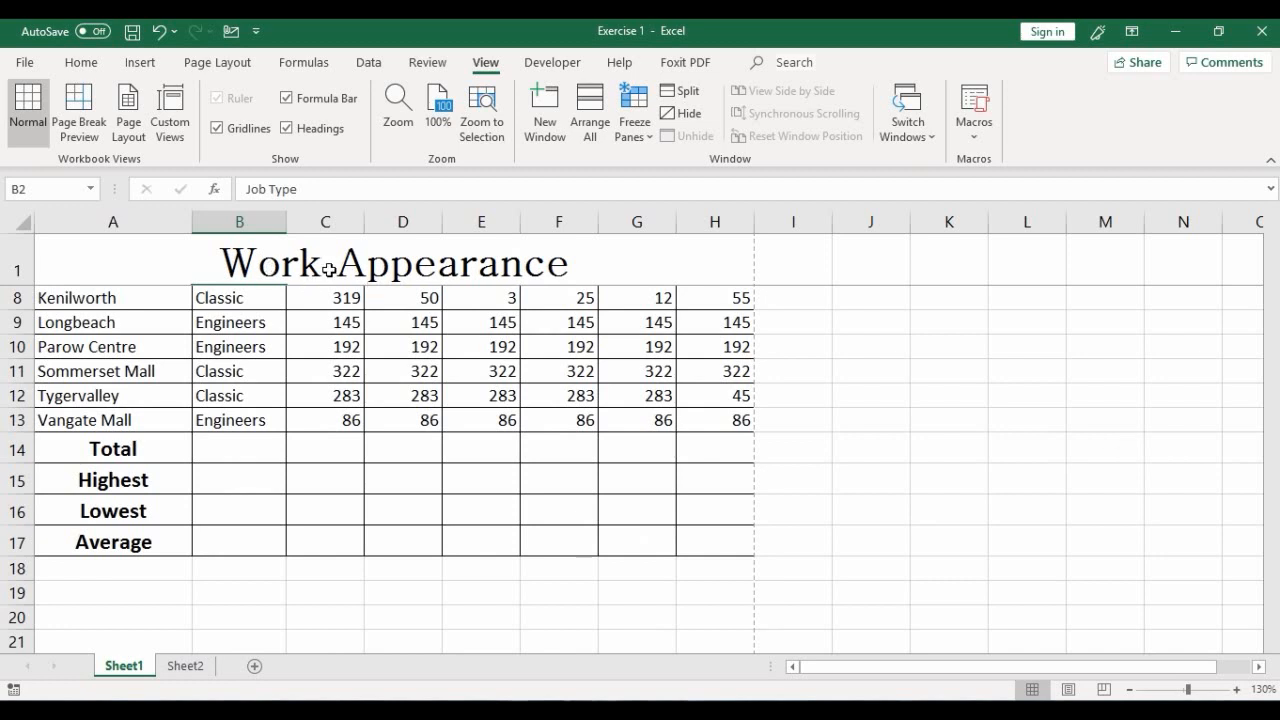
pyautogui.scroll(2, 1134, 400)
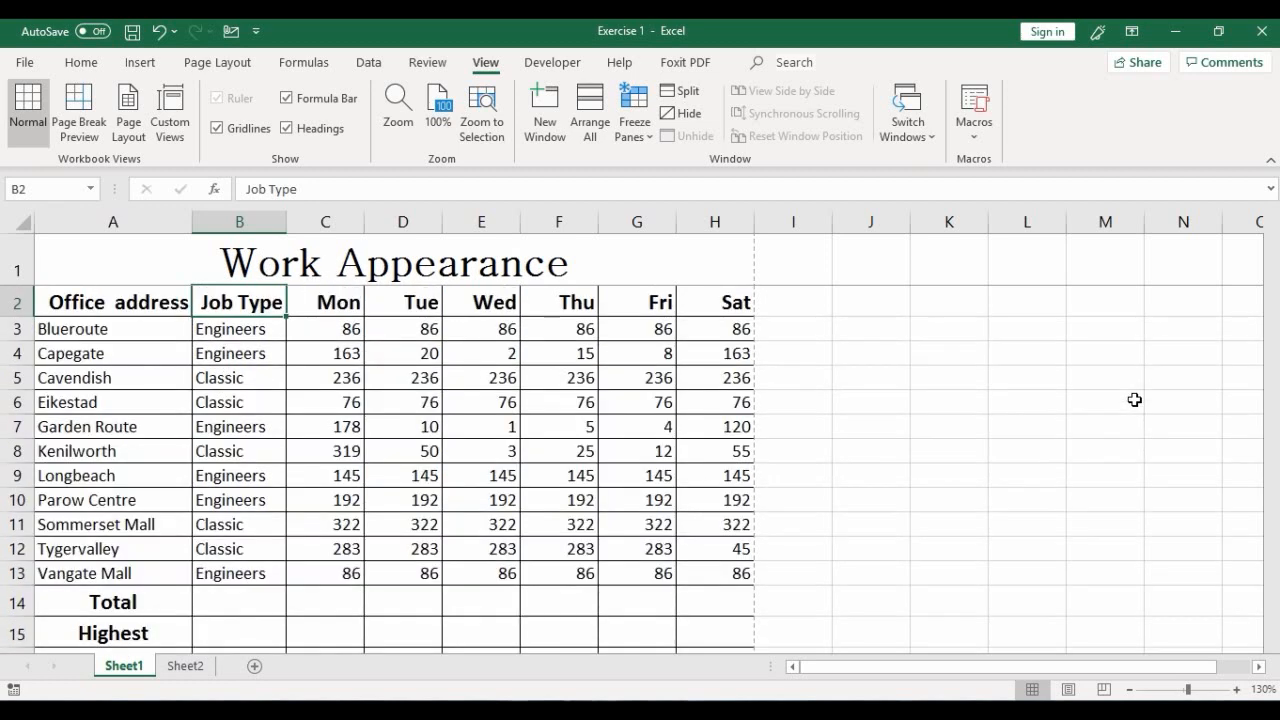
pyautogui.scroll(-2, 1030, 385)
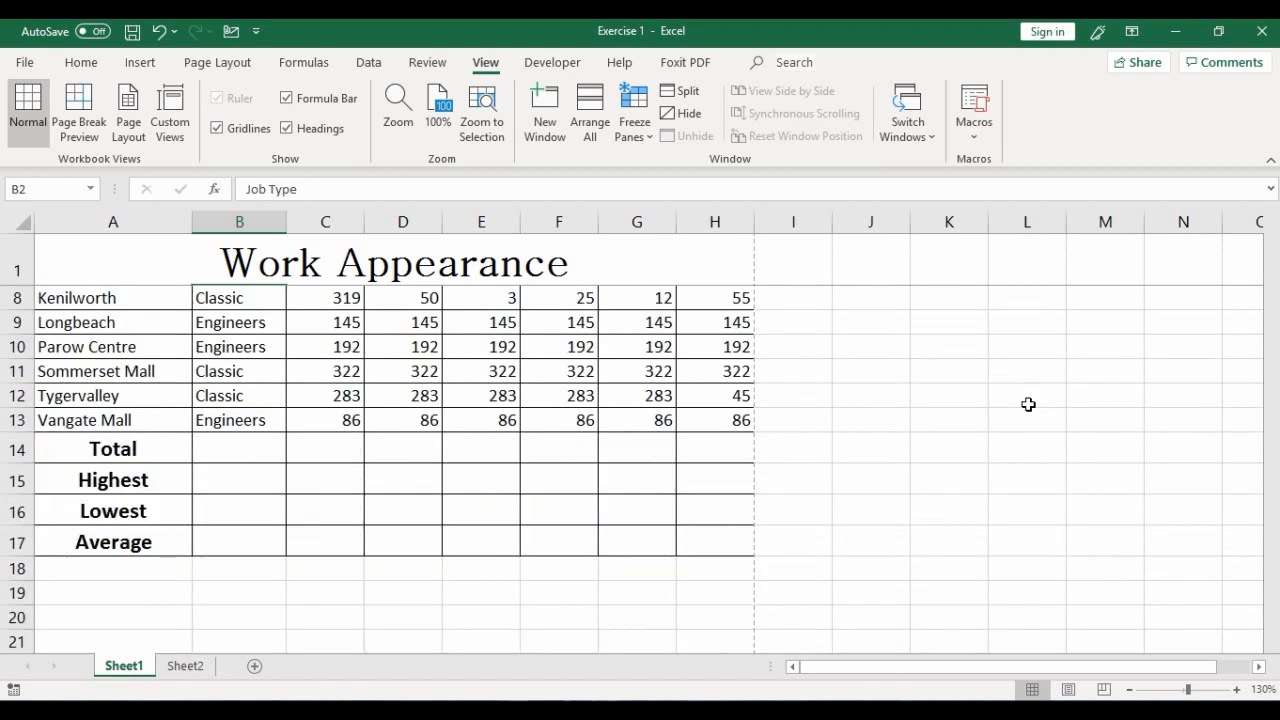
pyautogui.scroll(1, 1073, 416)
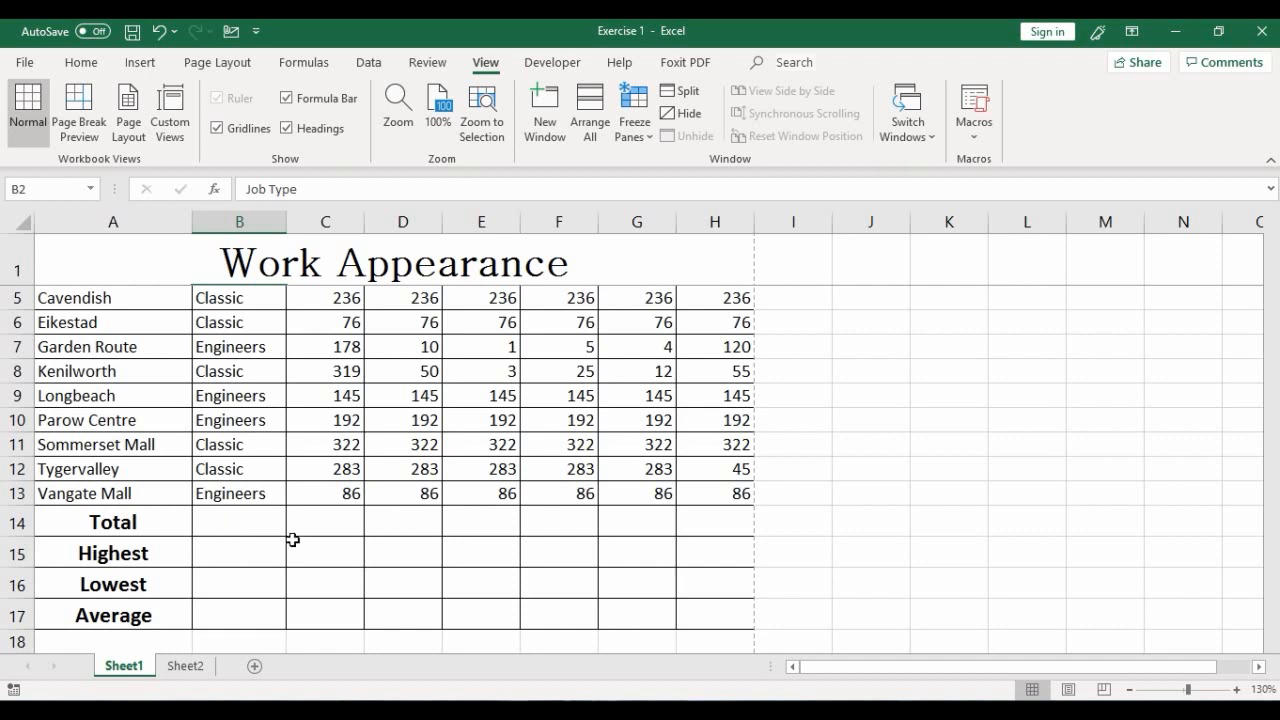
# Step: Total Monday's values C3:C13 in C14 with the Sum function and fill the formula across the Total row to H14
pyautogui.click(326, 520)
pyautogui.scroll(1, 443, 446)
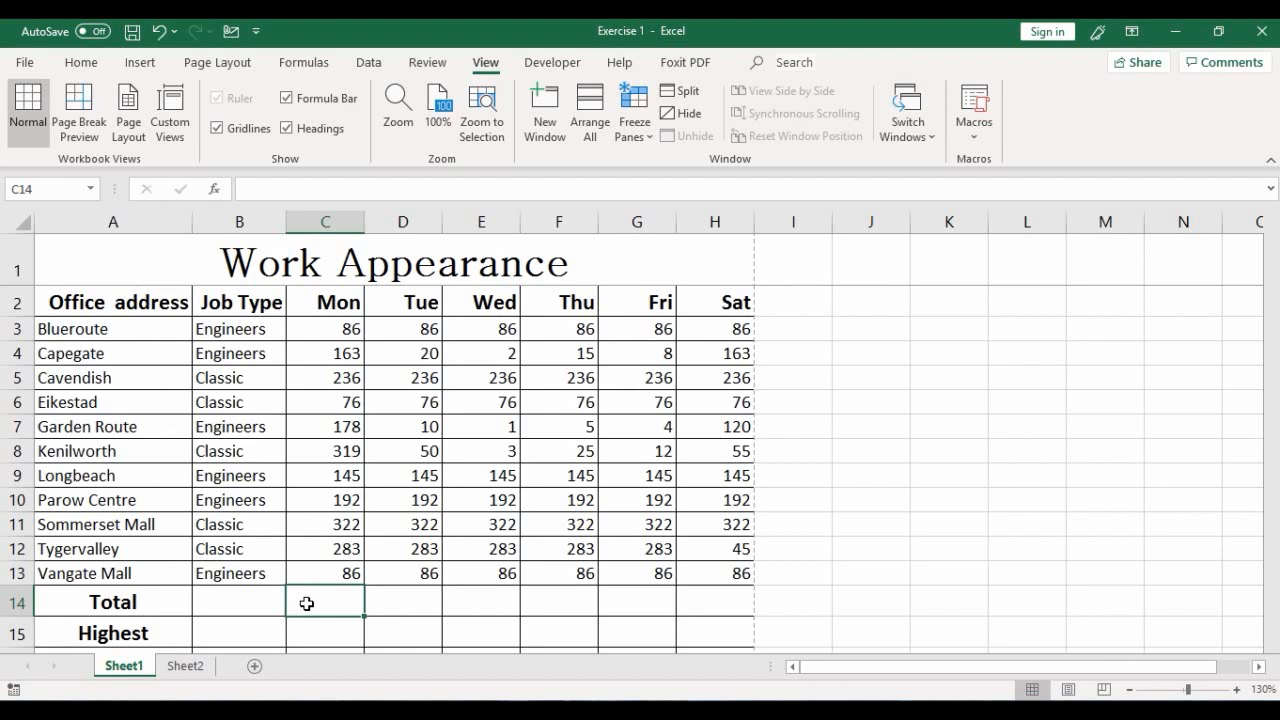
pyautogui.click(82, 64)
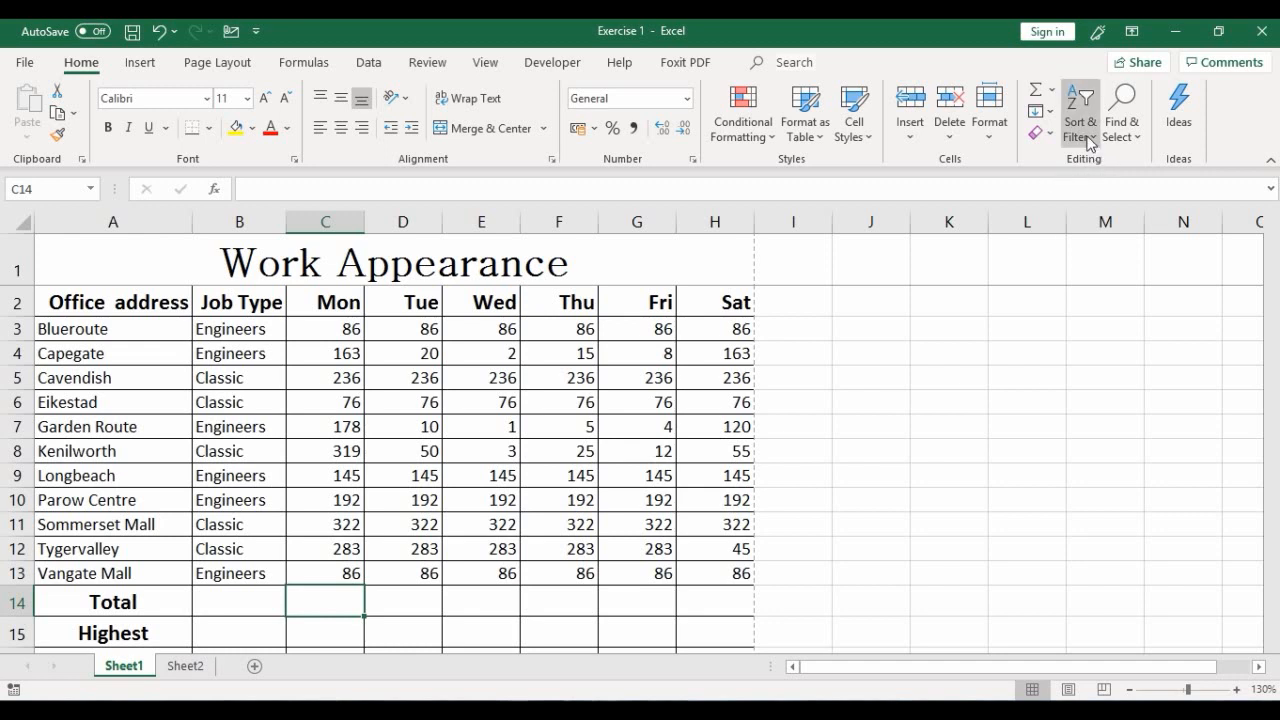
pyautogui.click(1054, 95)
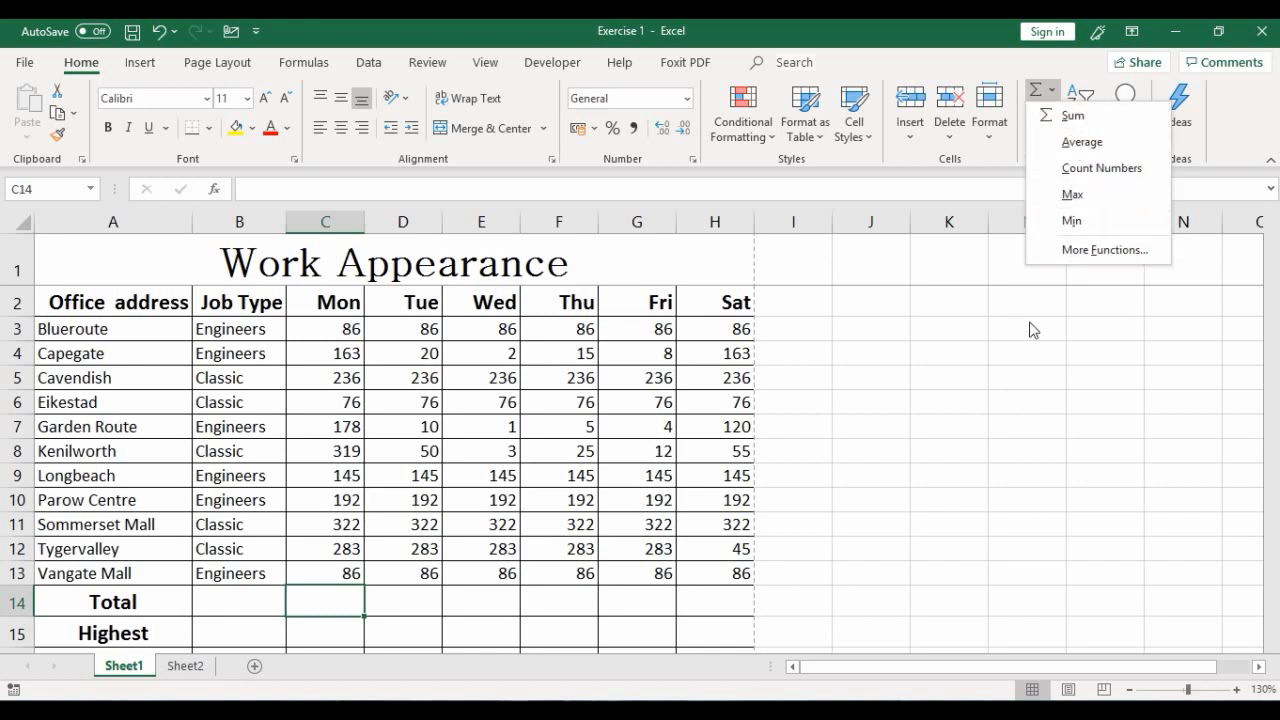
pyautogui.click(1107, 118)
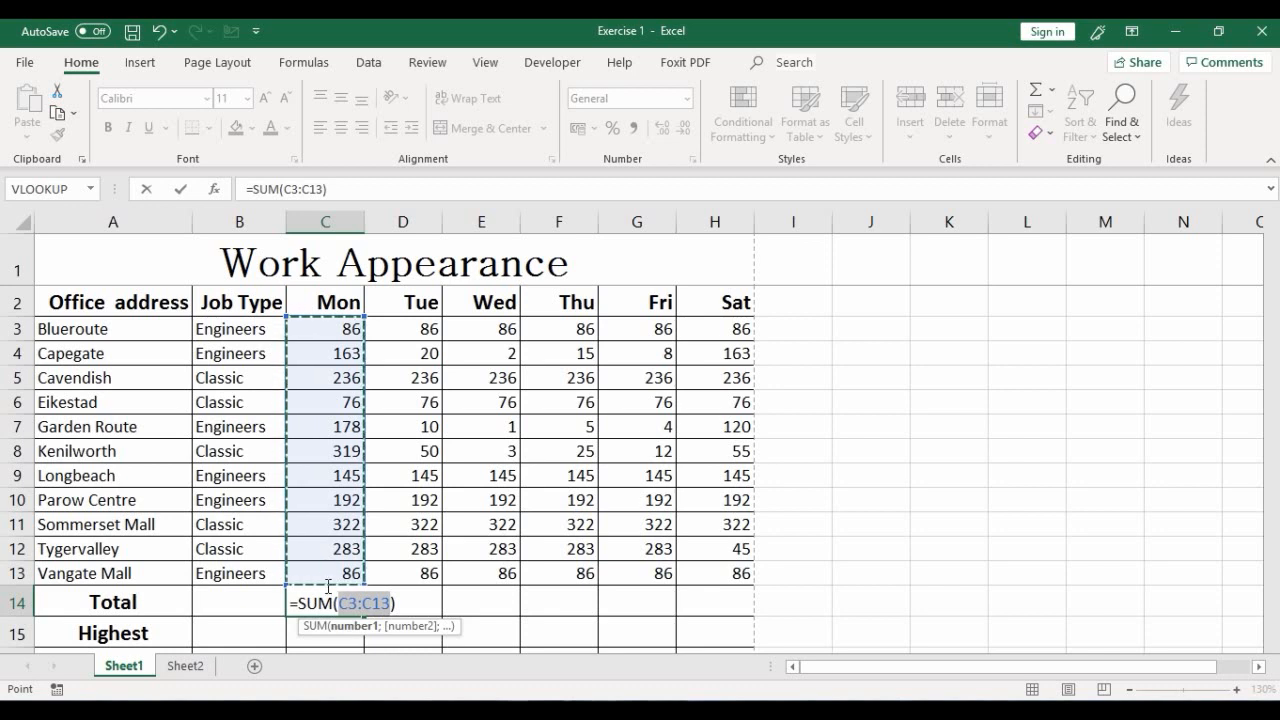
pyautogui.click(181, 192)
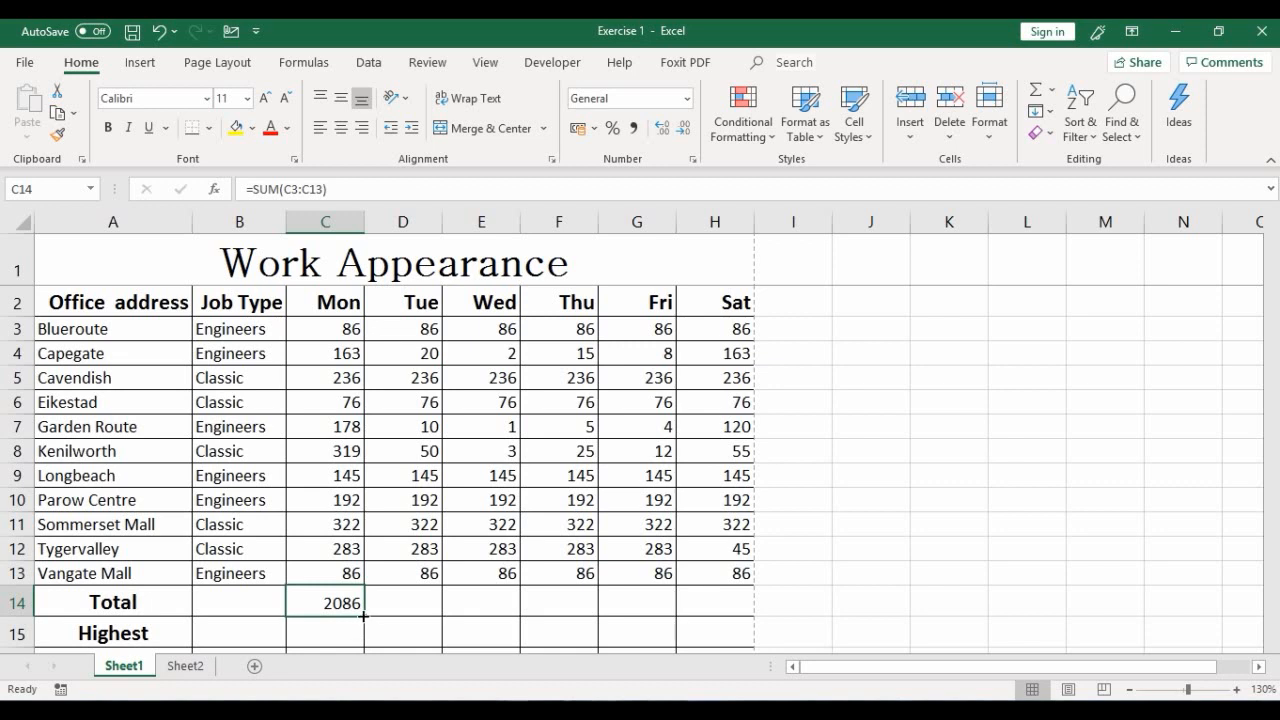
pyautogui.moveTo(365, 617); pyautogui.dragTo(705, 604)
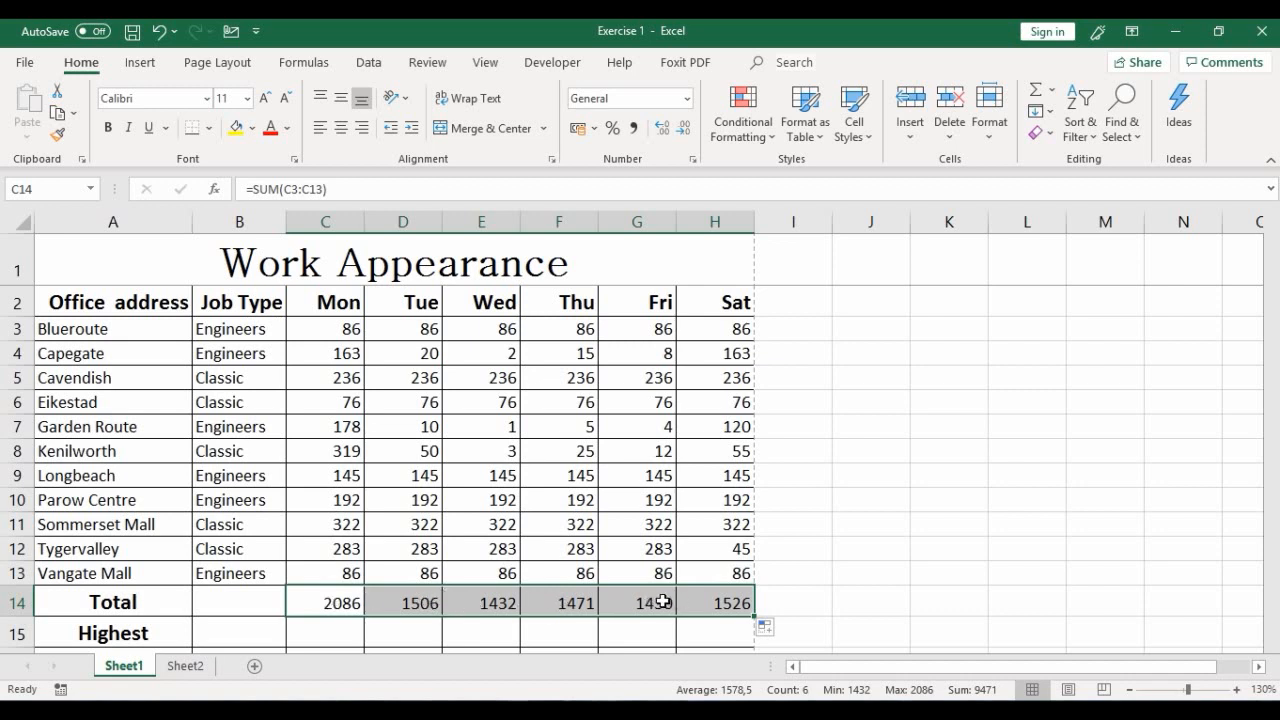
pyautogui.click(727, 607)
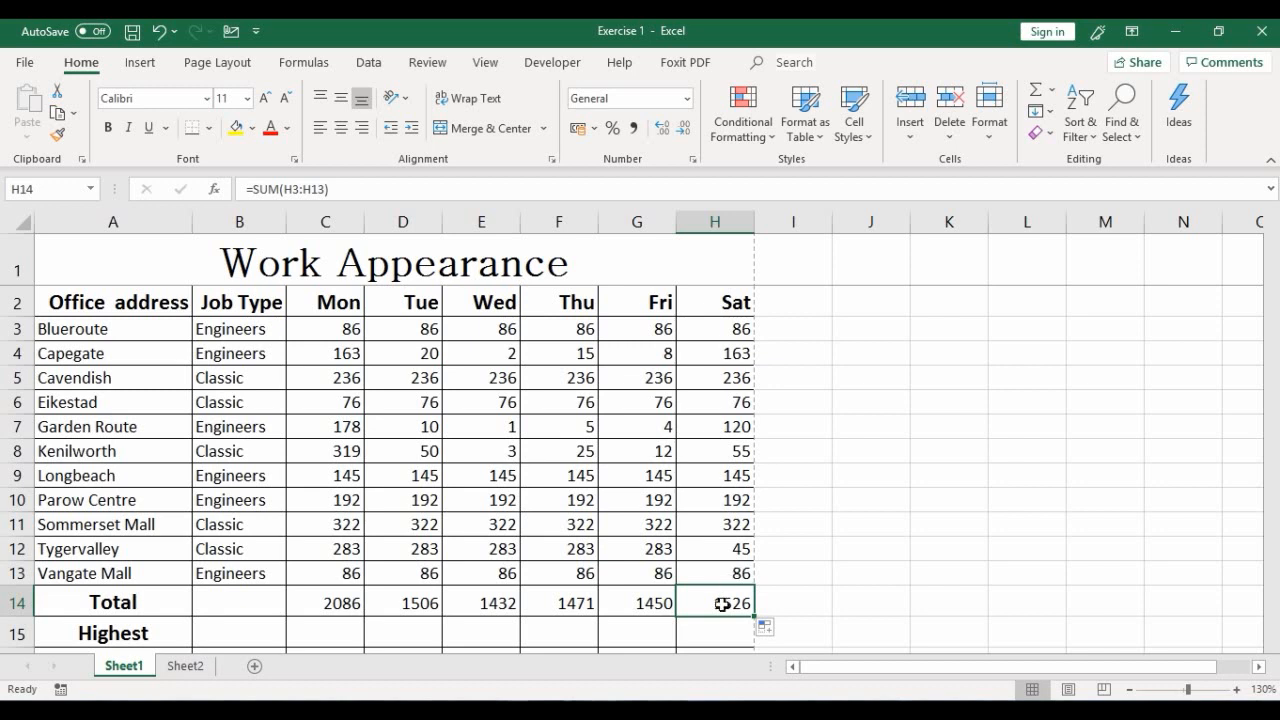
pyautogui.scroll(-1, 823, 540)
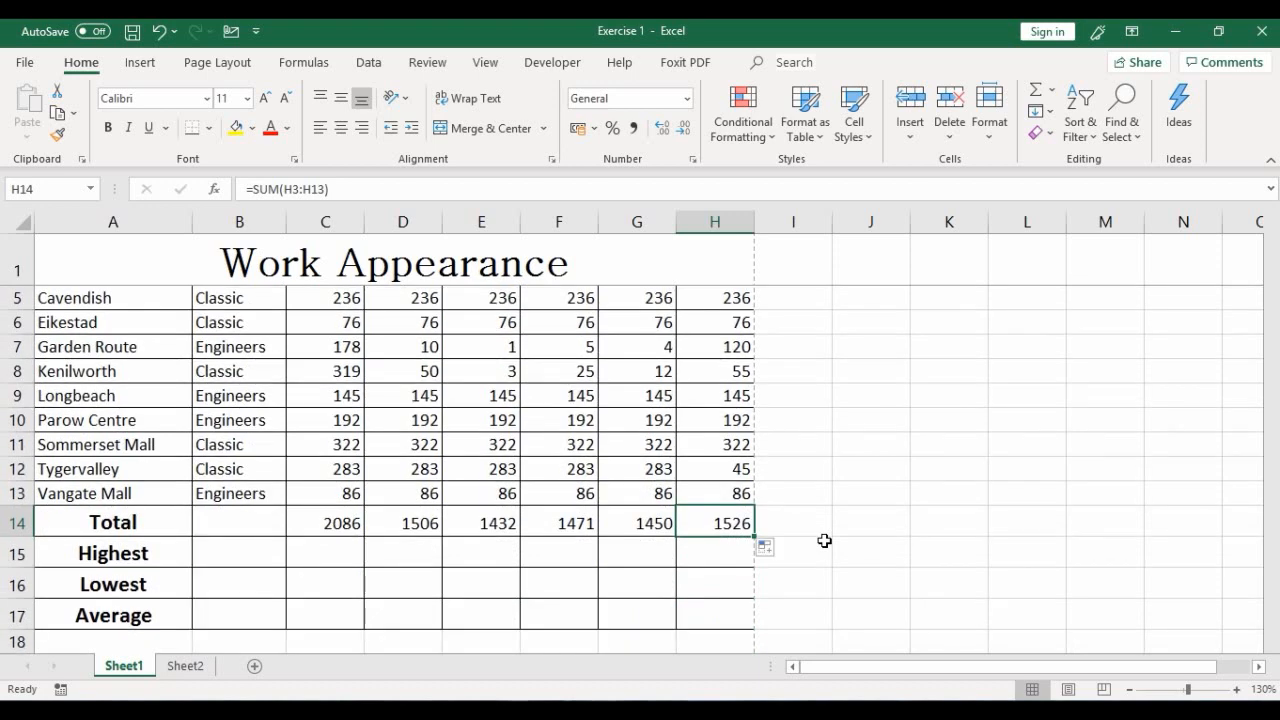
pyautogui.scroll(-1, 824, 540)
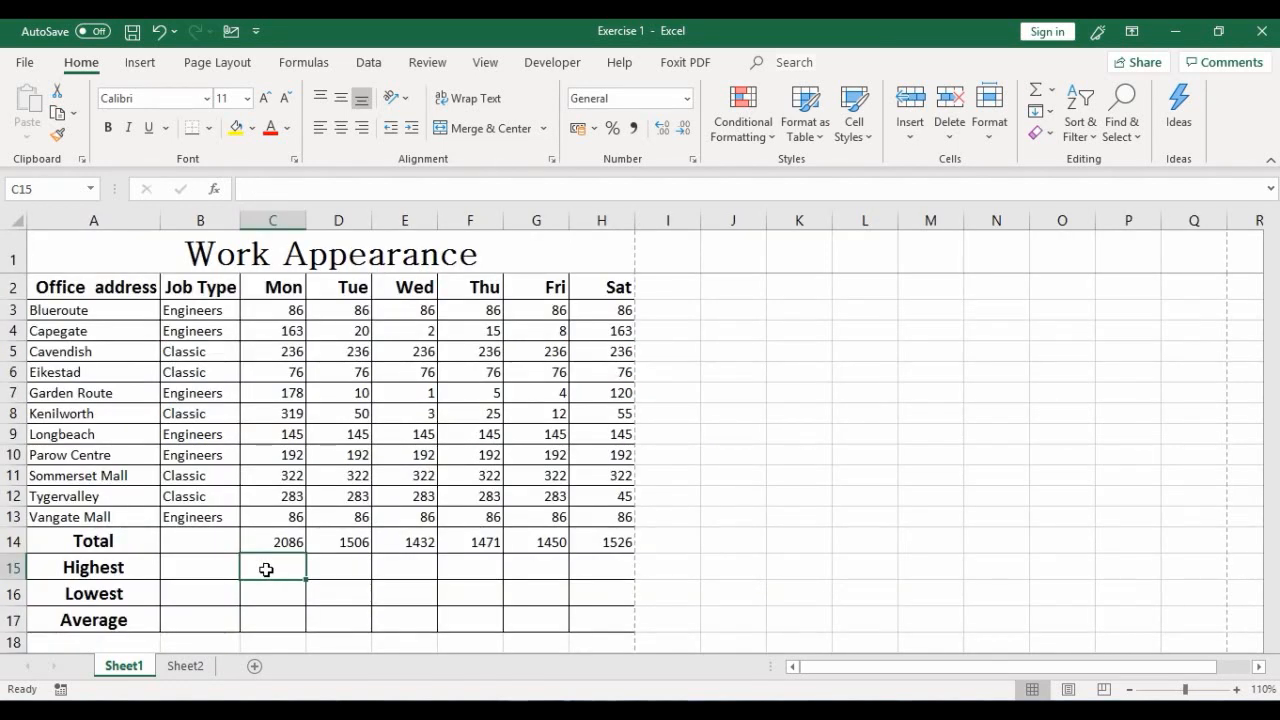
pyautogui.press('XF86AudioRaiseVolume')
pyautogui.click(1053, 92)
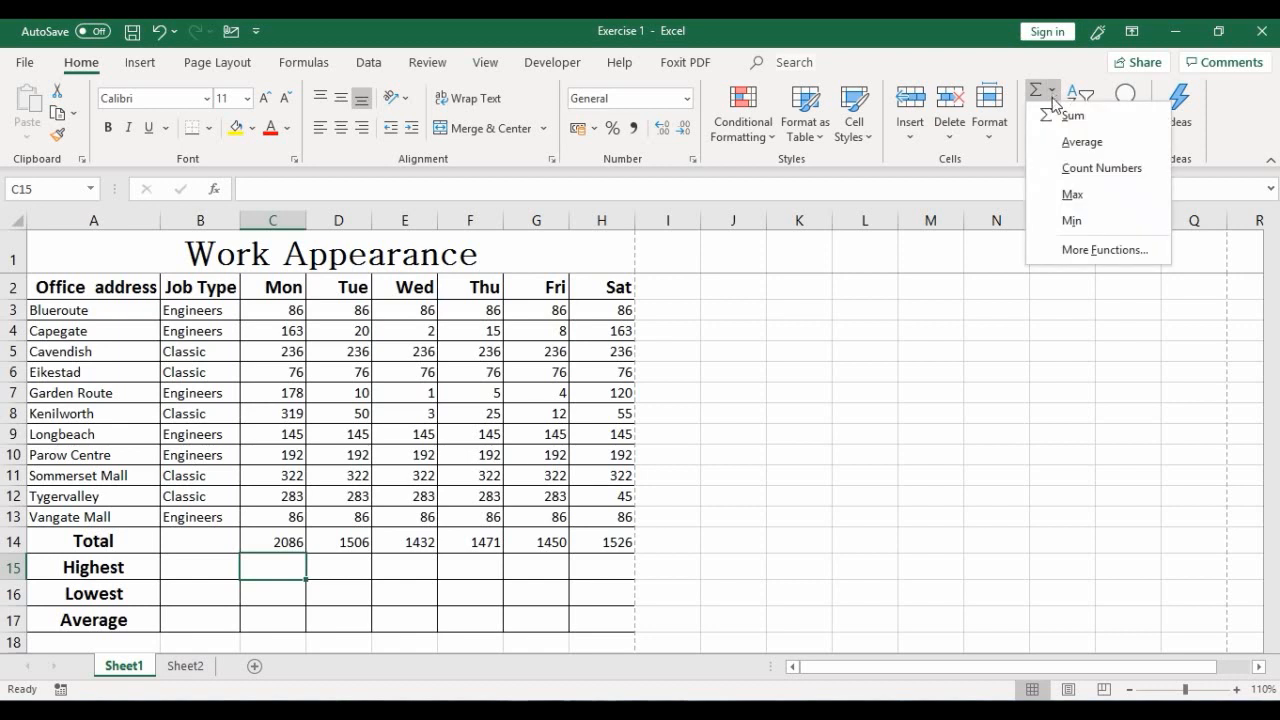
pyautogui.click(1095, 193)
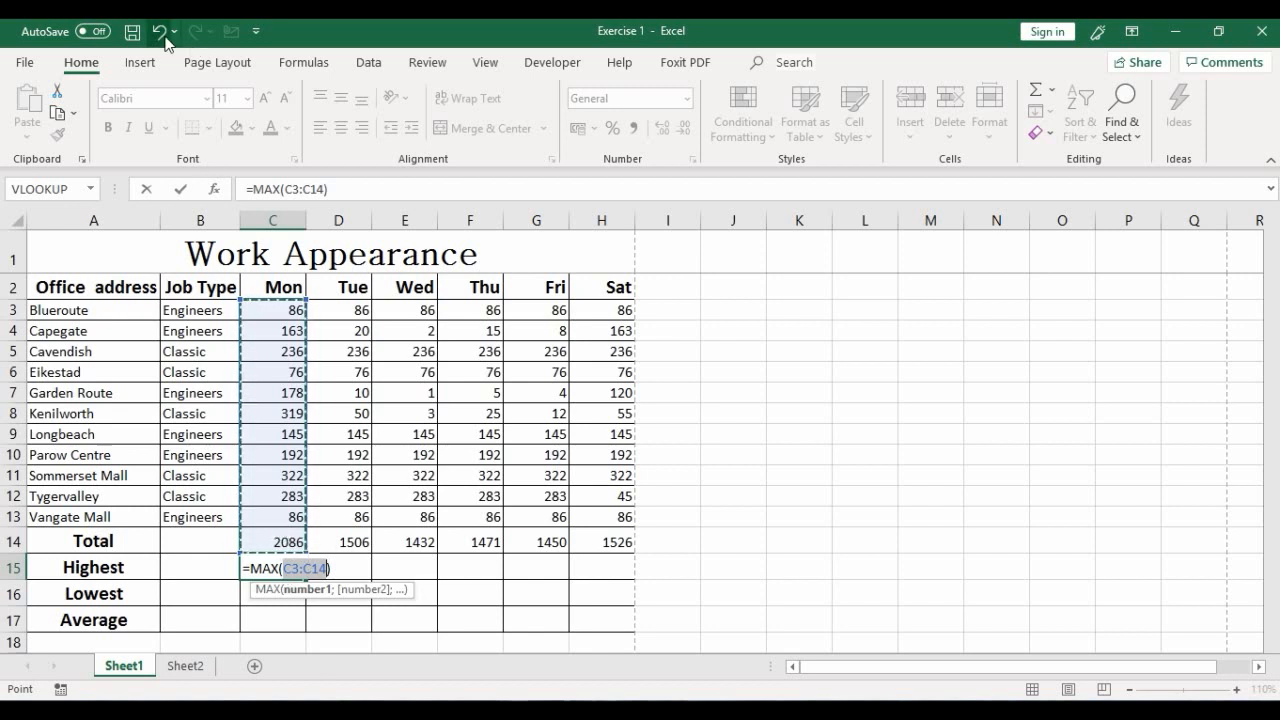
pyautogui.moveTo(367, 710)
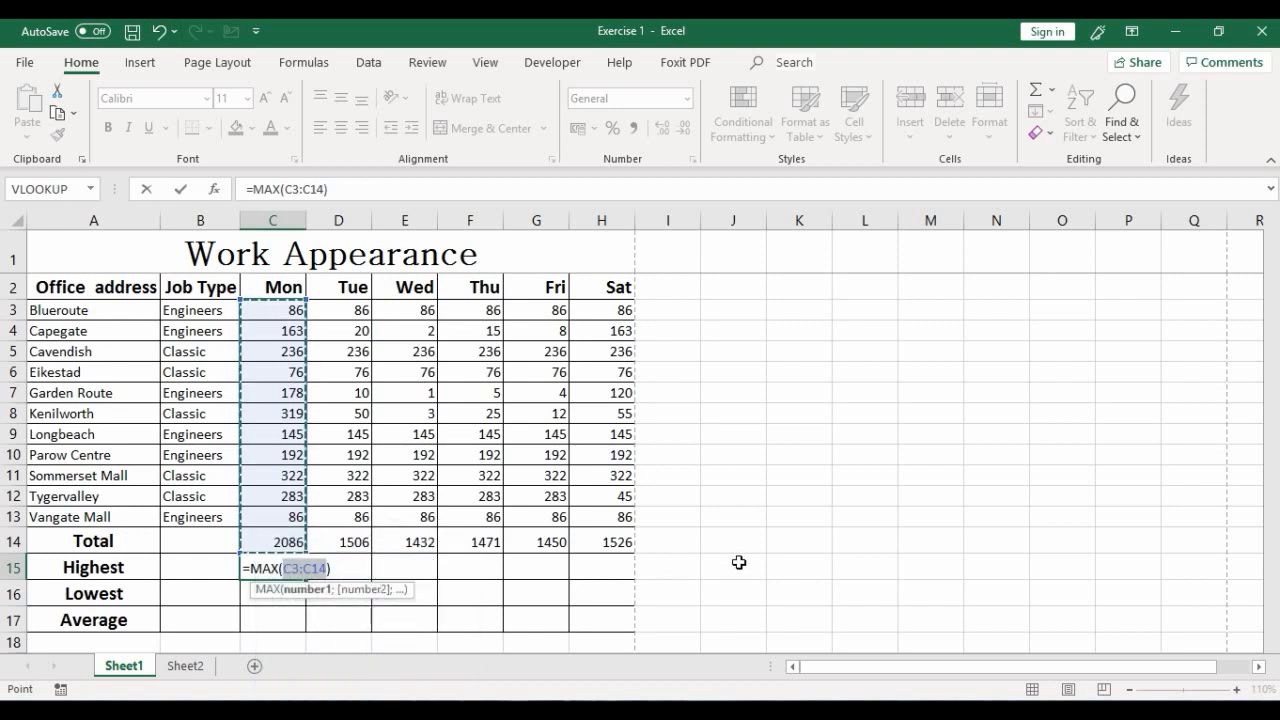
pyautogui.press('BackSpace')
pyautogui.press('BackSpace')
pyautogui.press('BackSpace')
pyautogui.press('BackSpace')
pyautogui.press('BackSpace')
pyautogui.press('BackSpace')
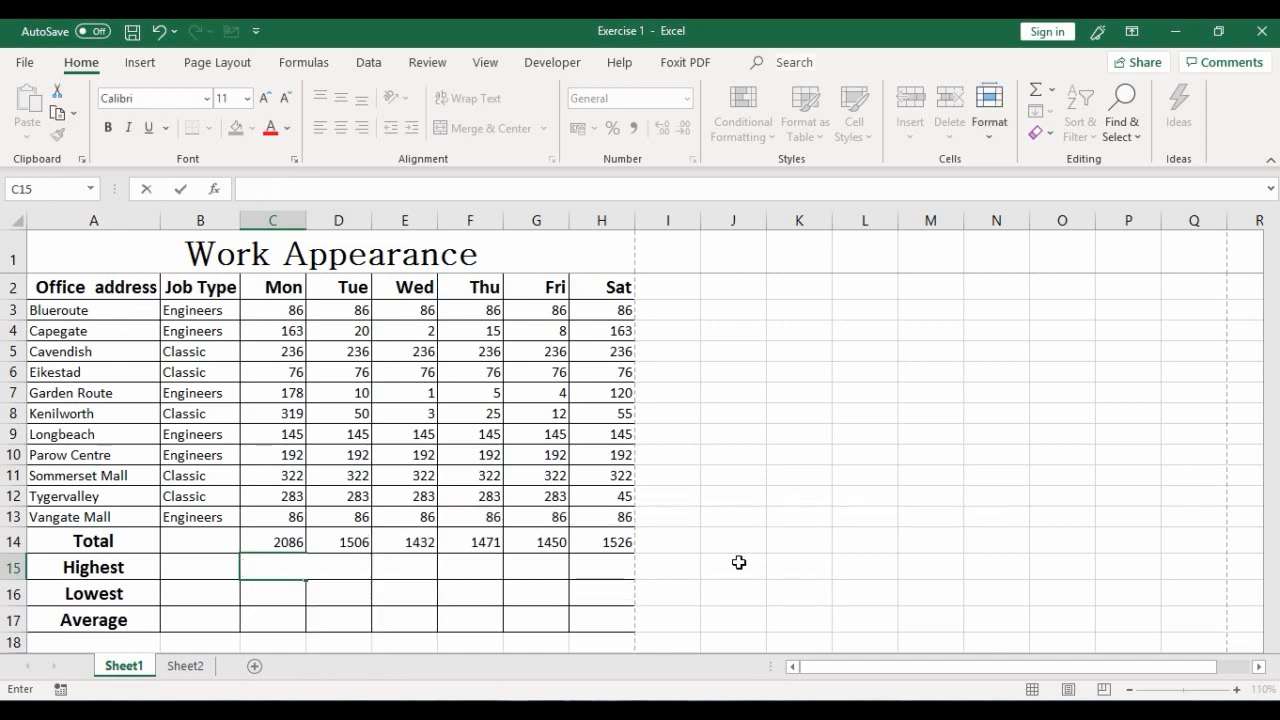
pyautogui.click(413, 568)
pyautogui.click(284, 570)
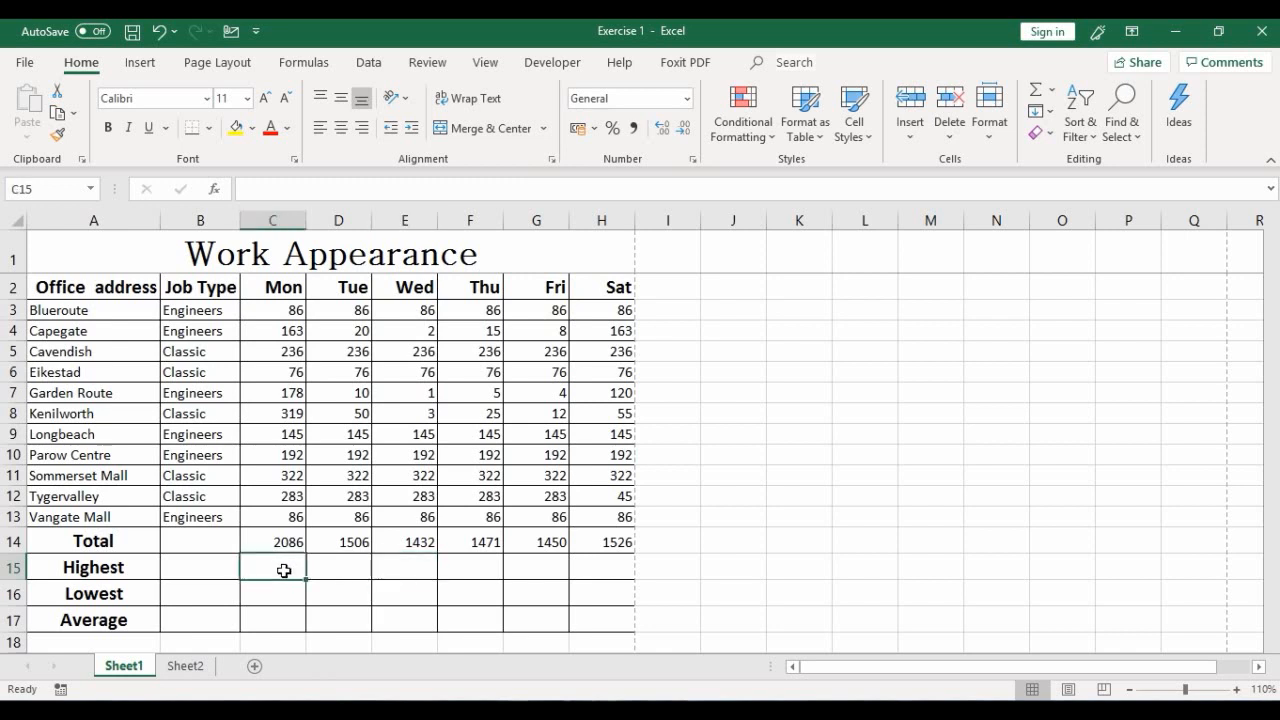
# Step: Try to enter a Max formula for Monday's values C3:C13 in C15, then clear the cell
pyautogui.click(283, 541)
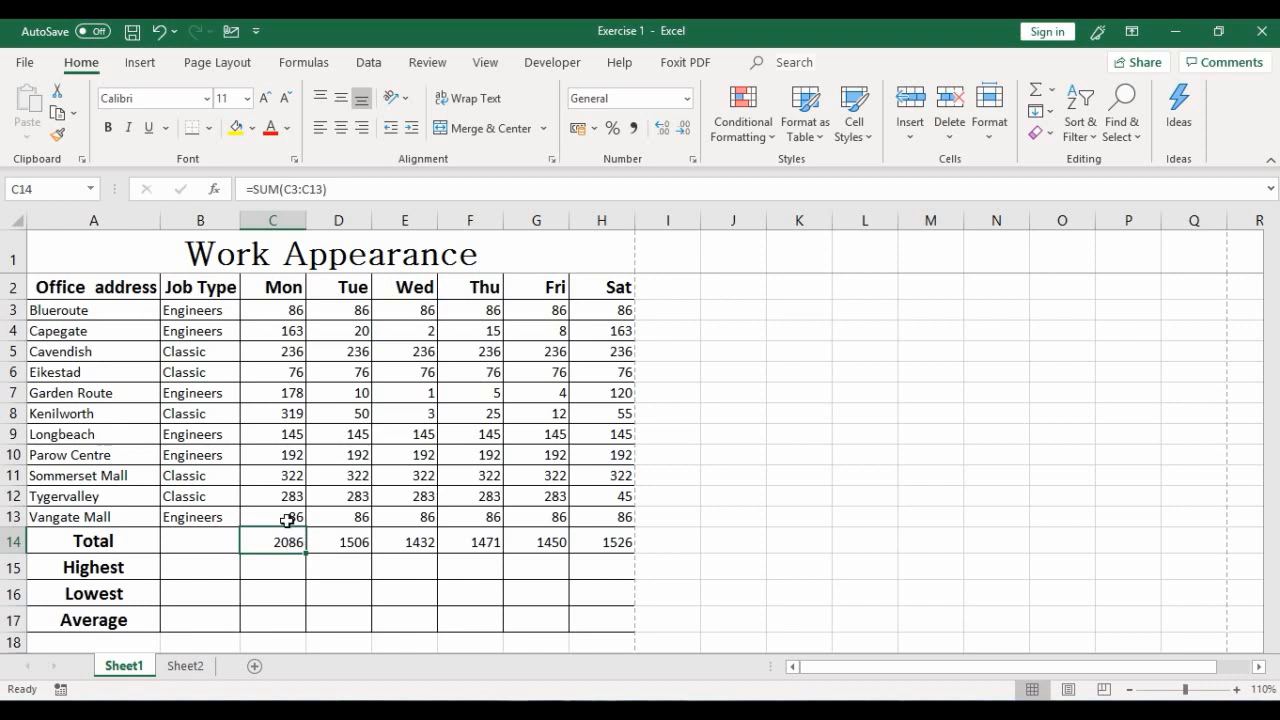
pyautogui.moveTo(280, 310); pyautogui.dragTo(284, 513)
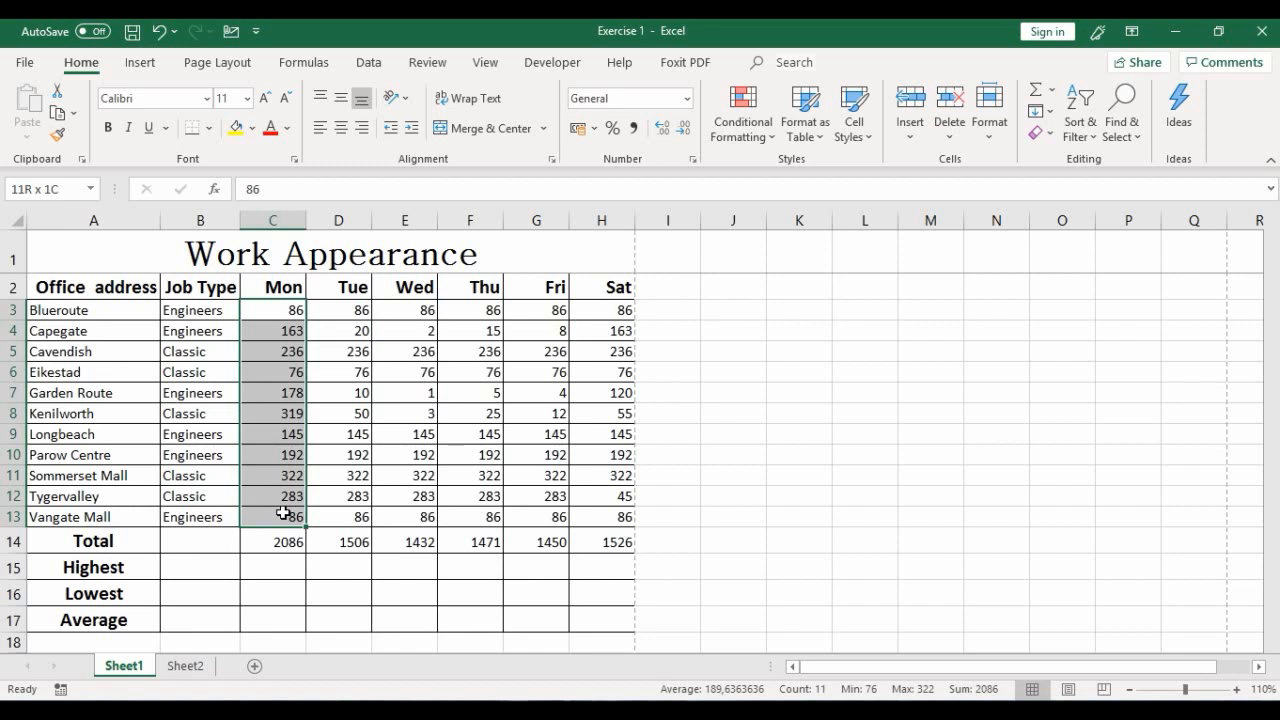
pyautogui.click(280, 571)
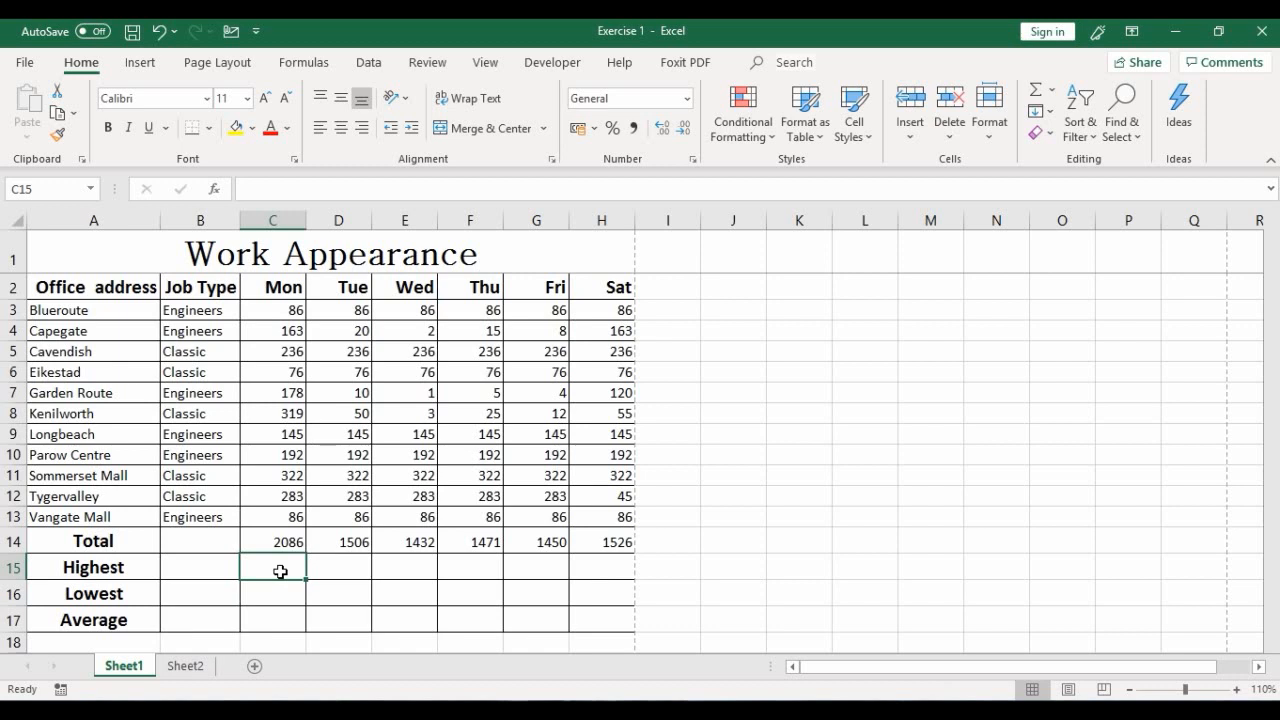
pyautogui.write('=')
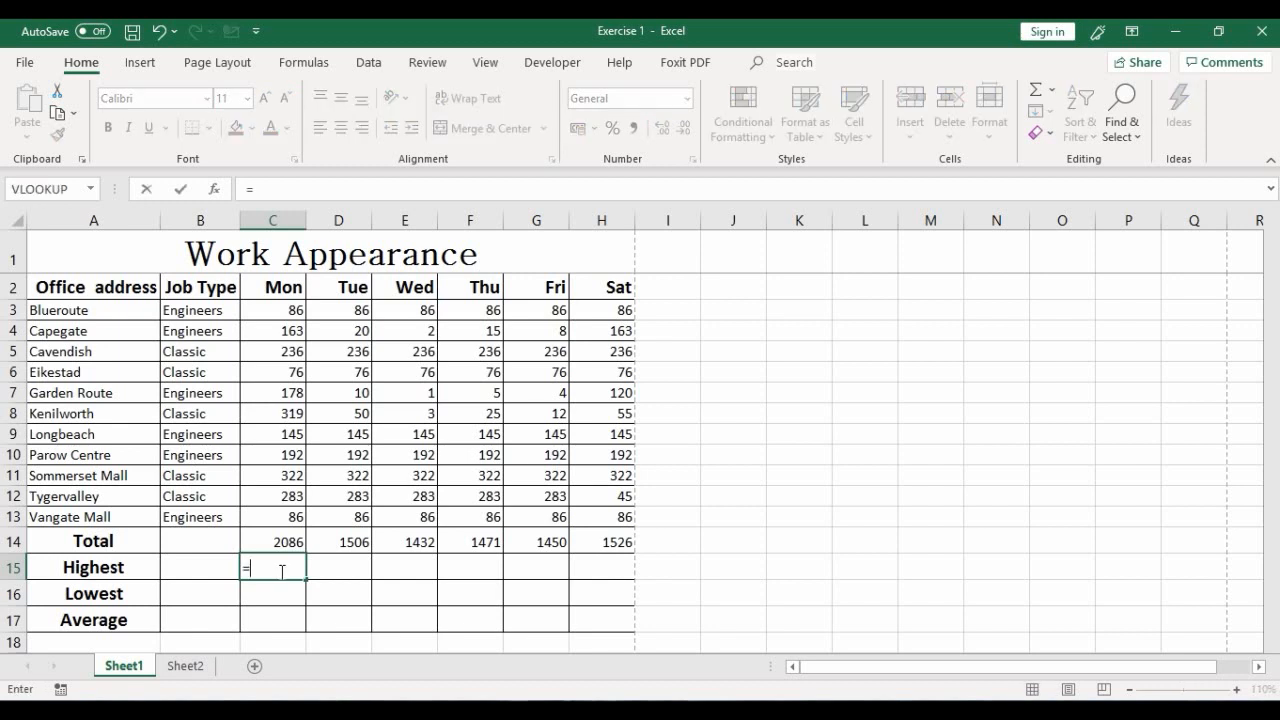
pyautogui.write('Max')
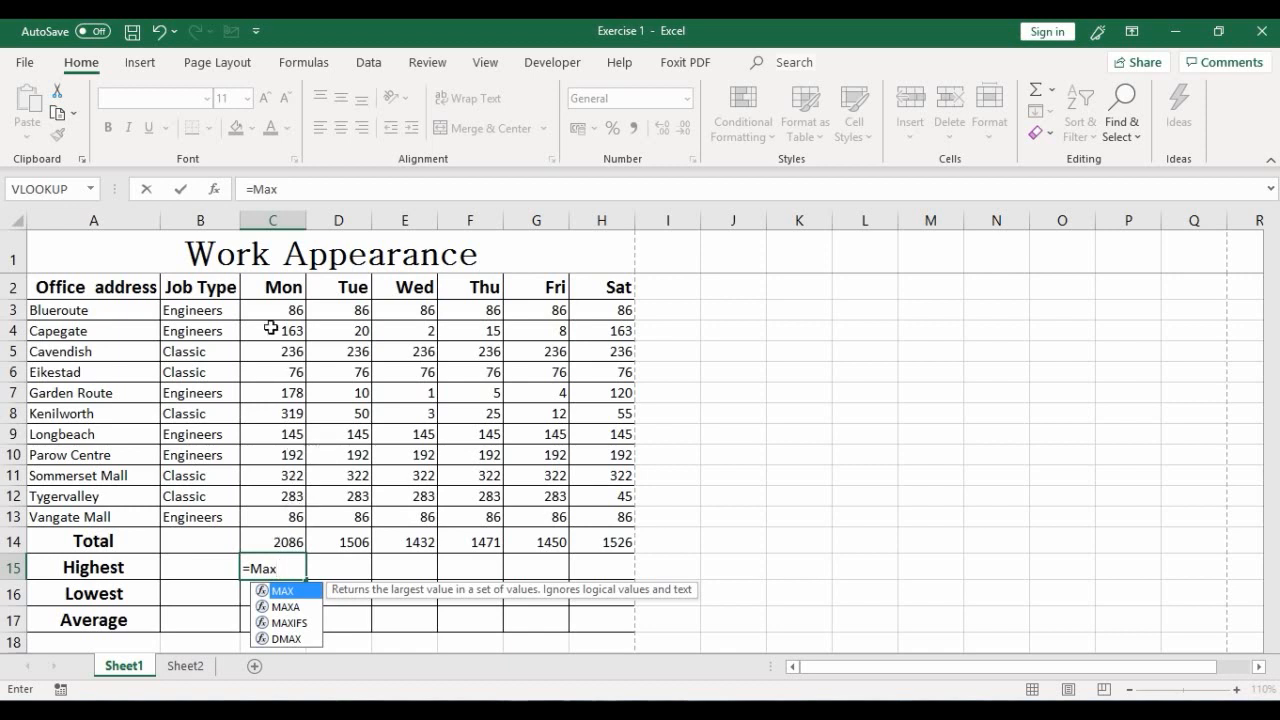
pyautogui.moveTo(267, 310); pyautogui.dragTo(275, 517)
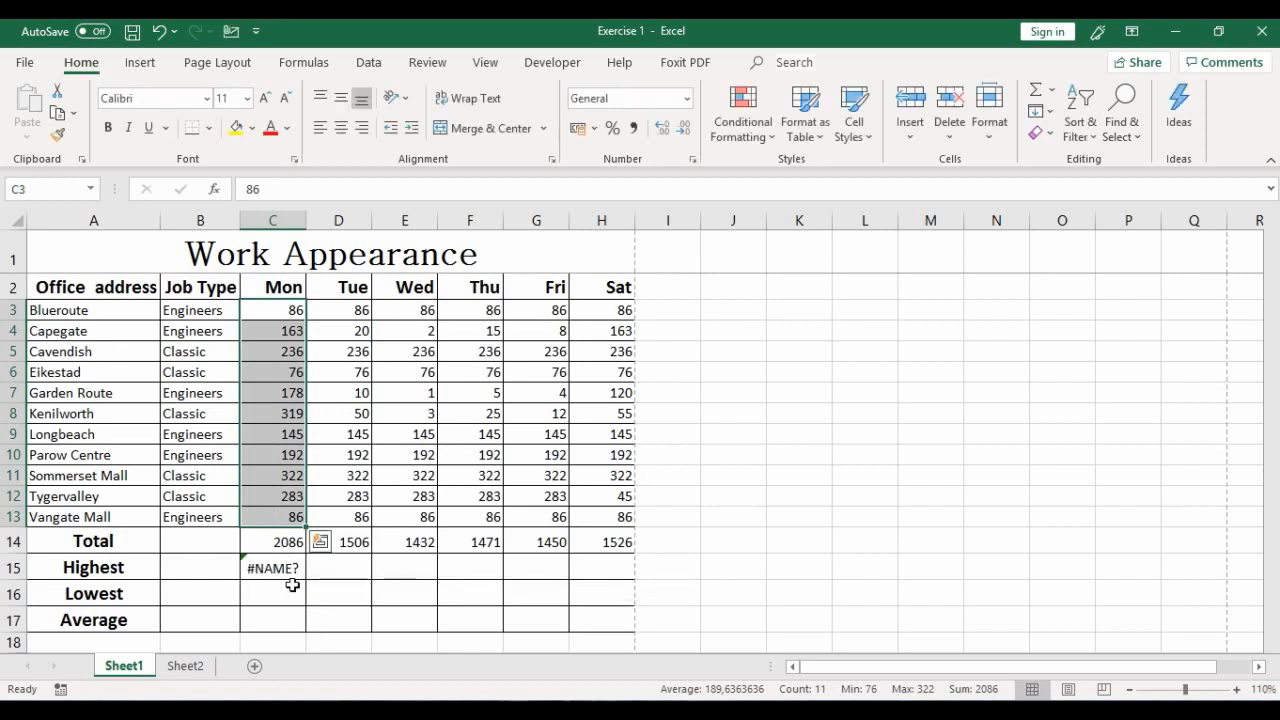
pyautogui.click(284, 574)
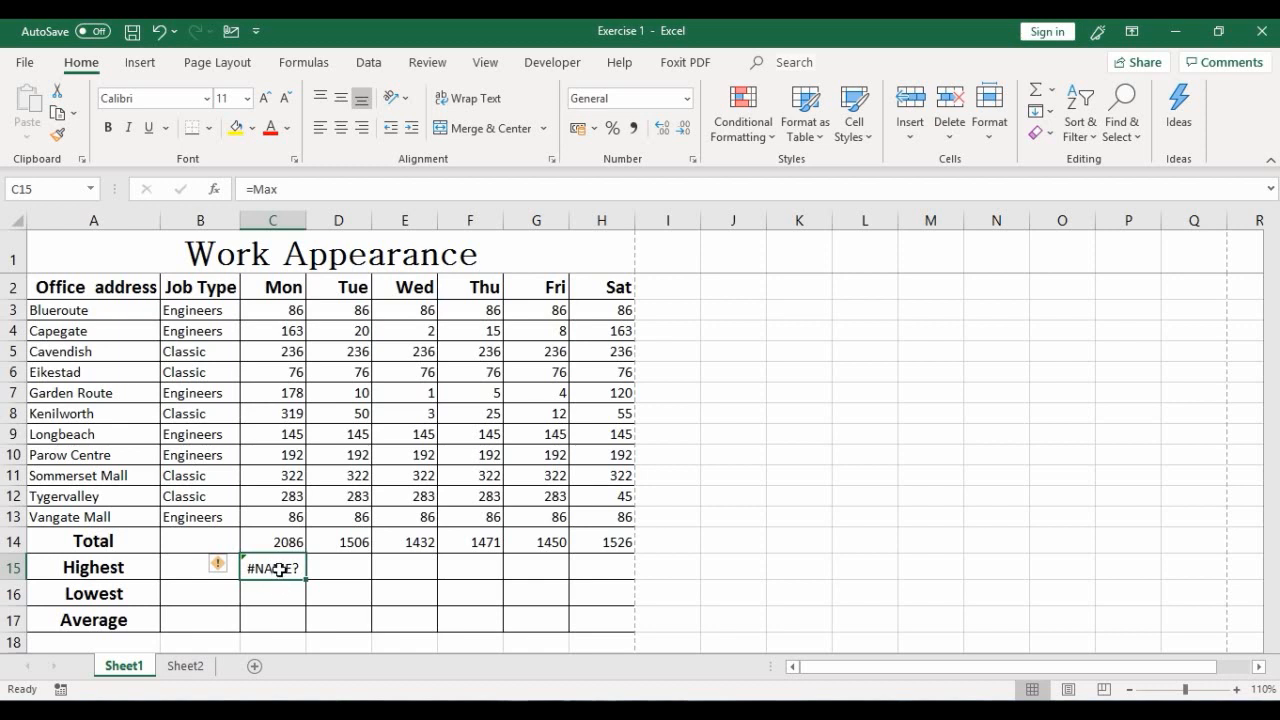
pyautogui.press('Delete')
# Step: Calculate Monday's highest value in C15 with =MAX(C3:C13) and fill the formula across the Highest row to H15
pyautogui.write('=')
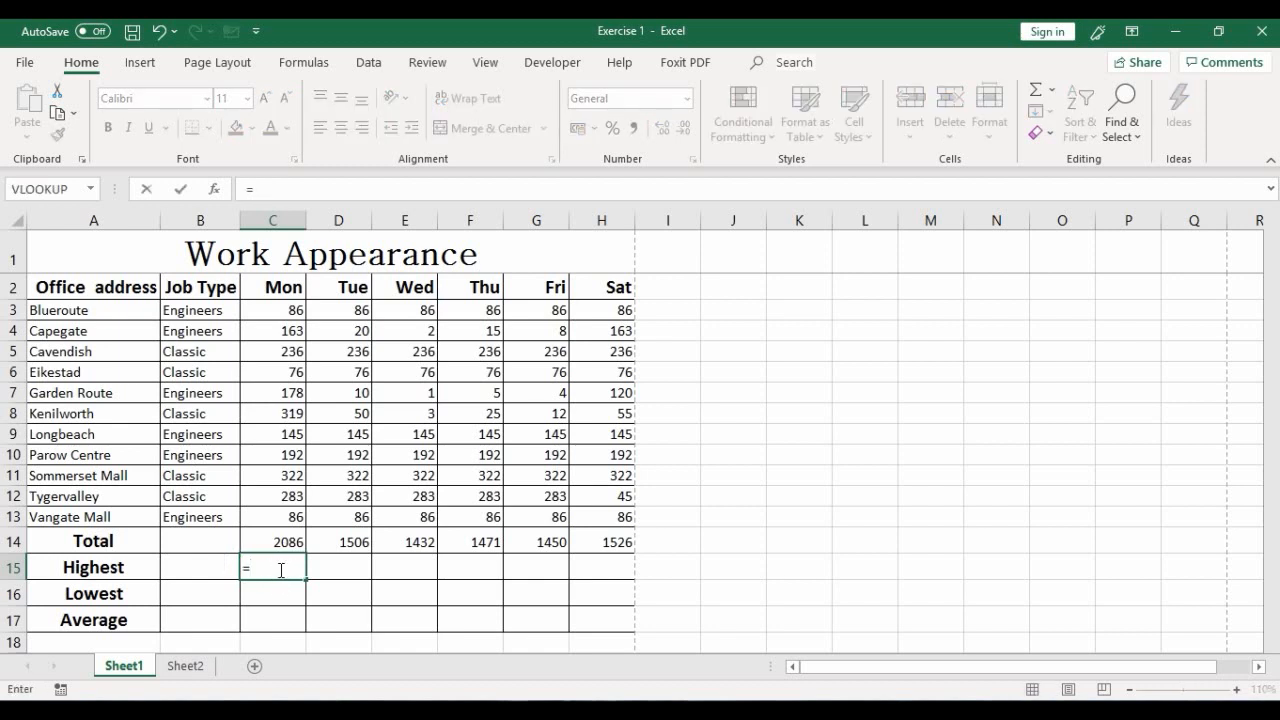
pyautogui.write('Max')
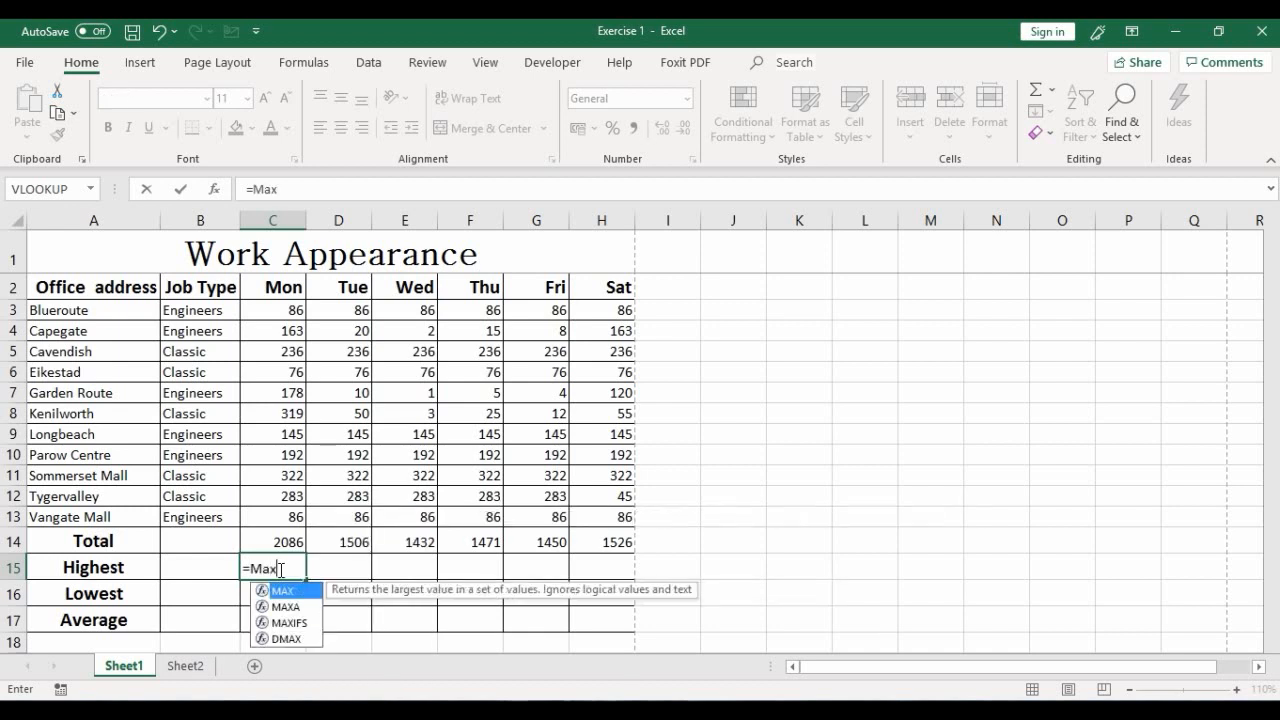
pyautogui.write('(')
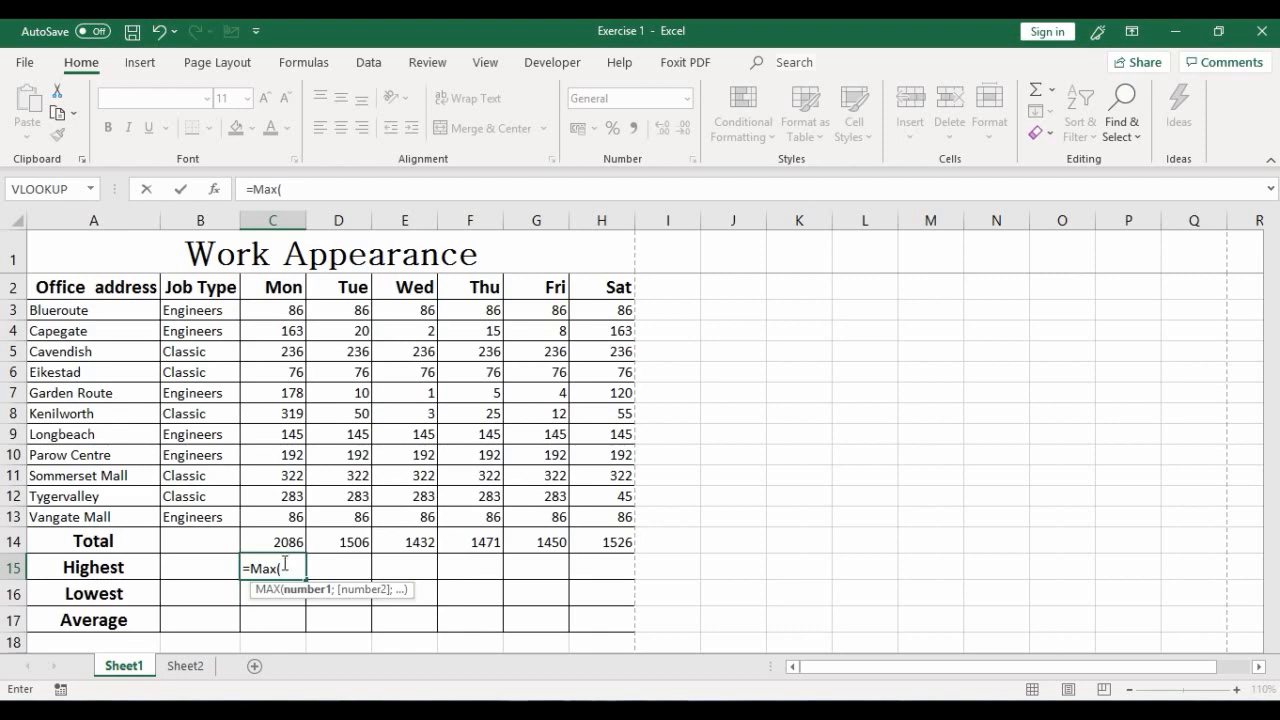
pyautogui.moveTo(273, 316); pyautogui.dragTo(266, 513)
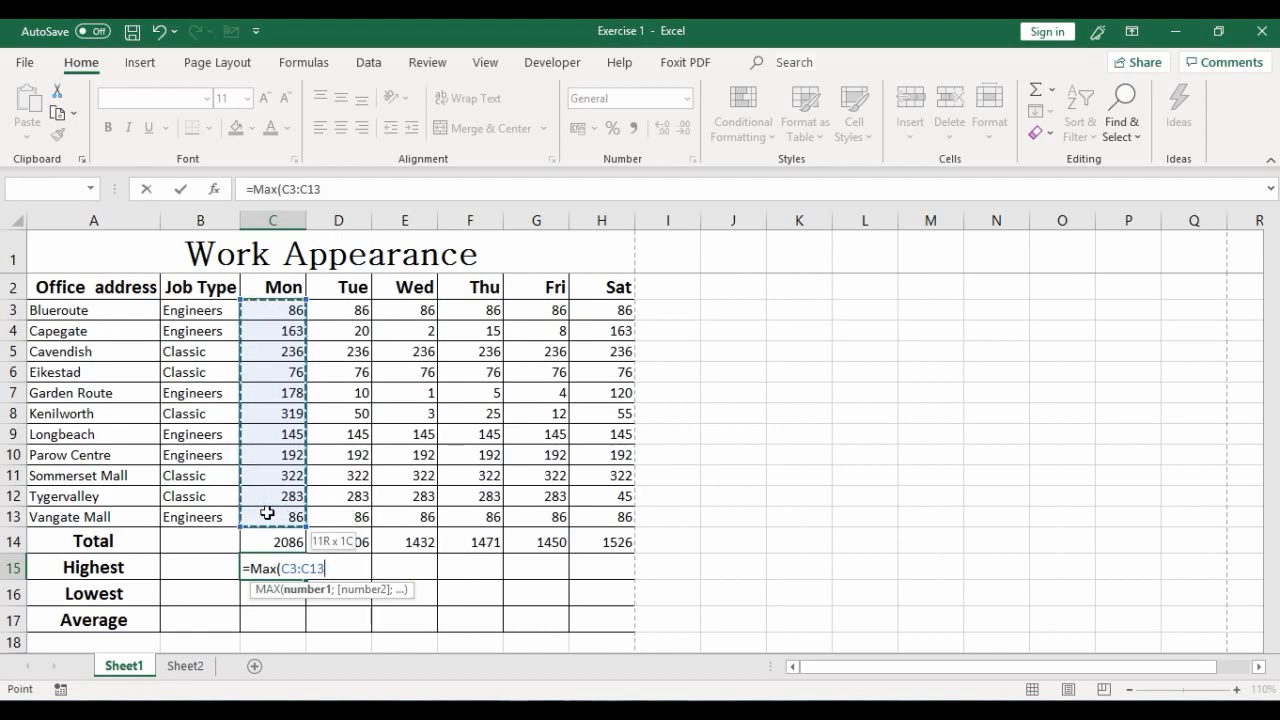
pyautogui.moveTo(267, 513); pyautogui.dragTo(267, 513)
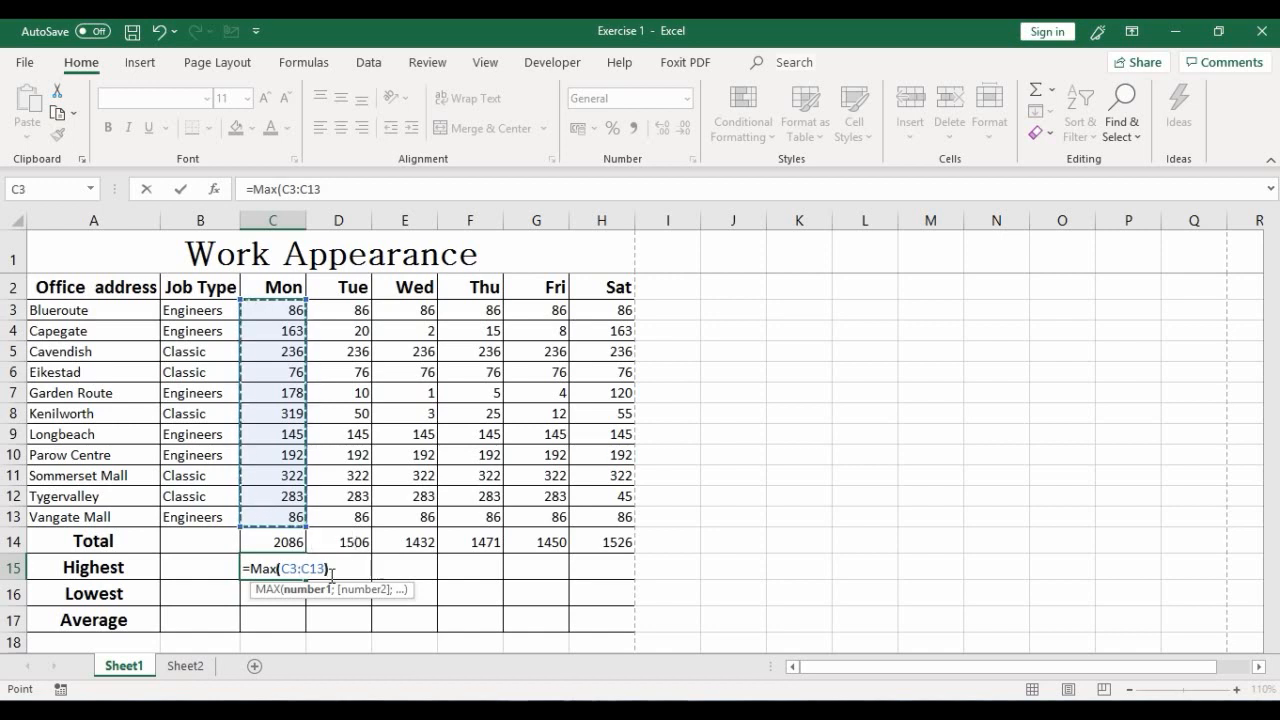
pyautogui.write(')')
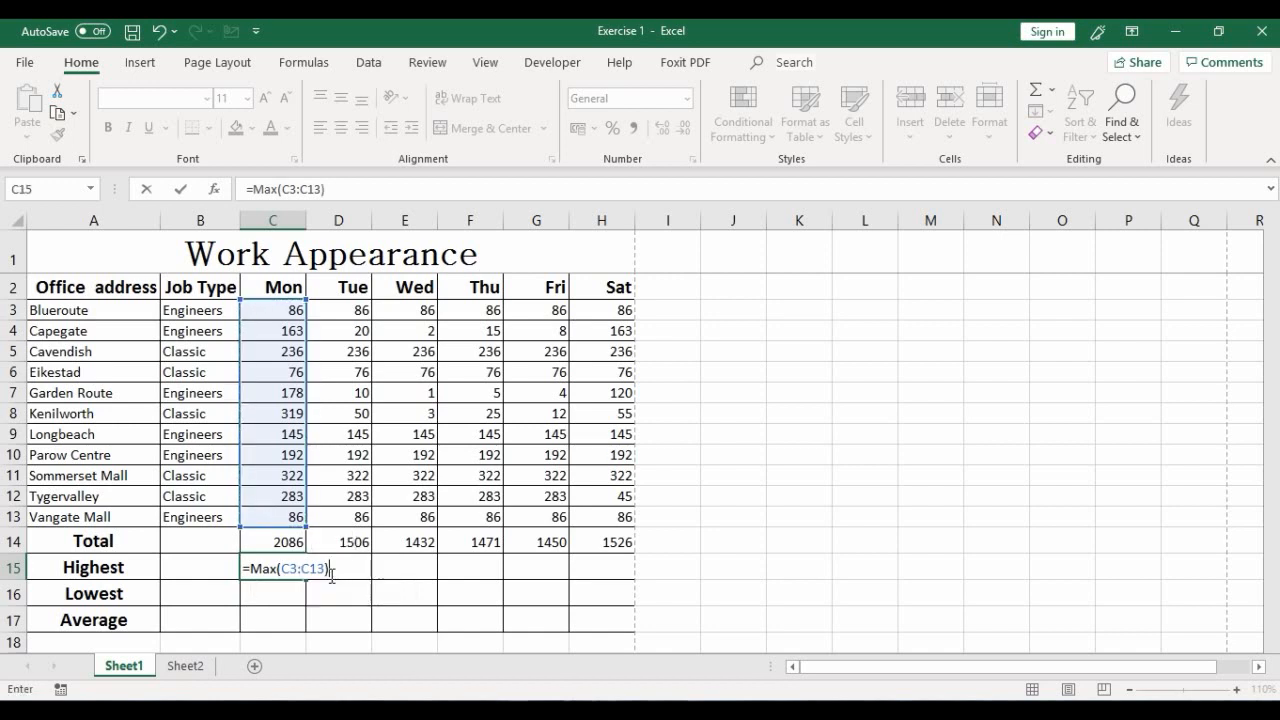
pyautogui.click(181, 190)
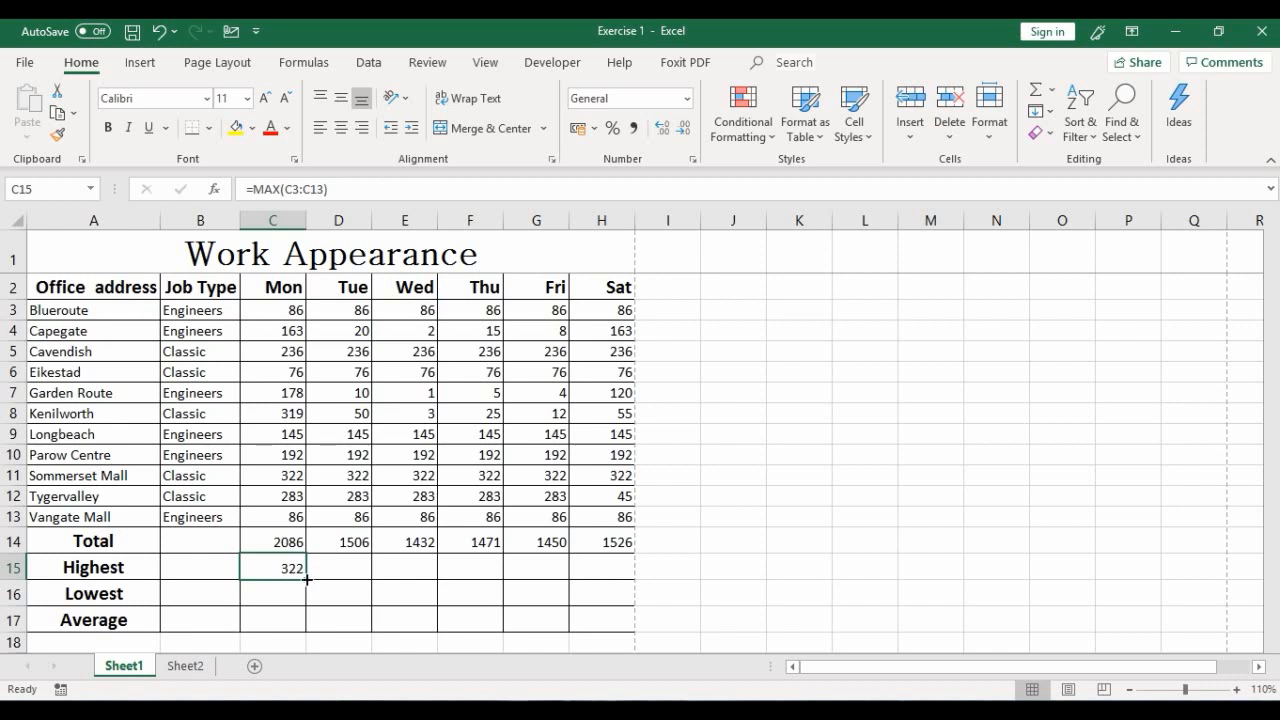
pyautogui.moveTo(307, 579); pyautogui.dragTo(609, 573)
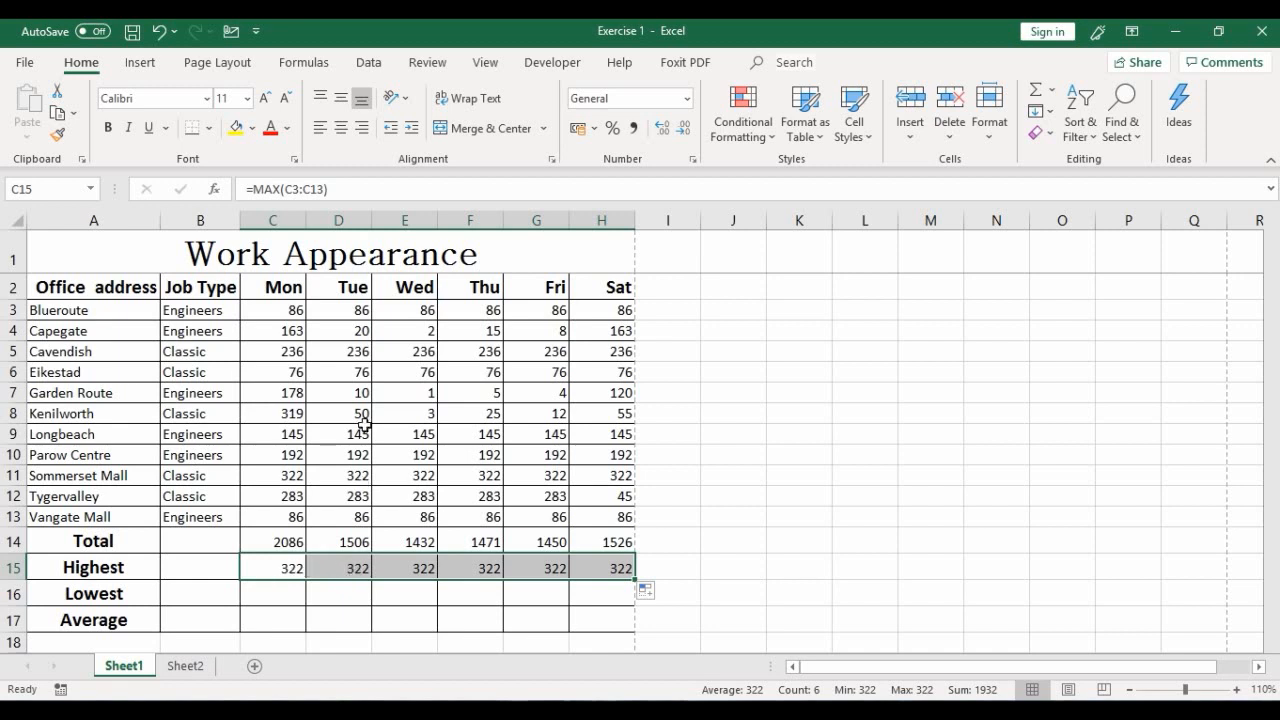
# Step: Examine the formulas in the Highest row from C15 to H15, checking which column range each one covers
pyautogui.click(350, 566)
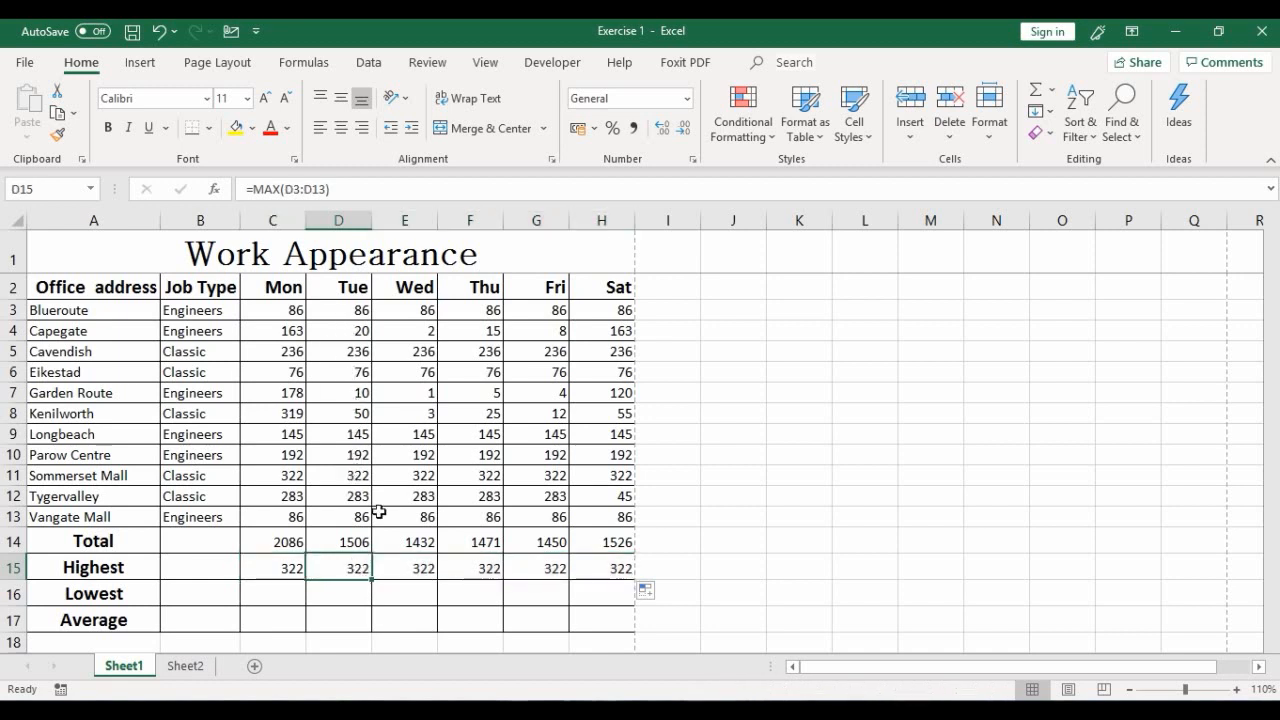
pyautogui.click(425, 569)
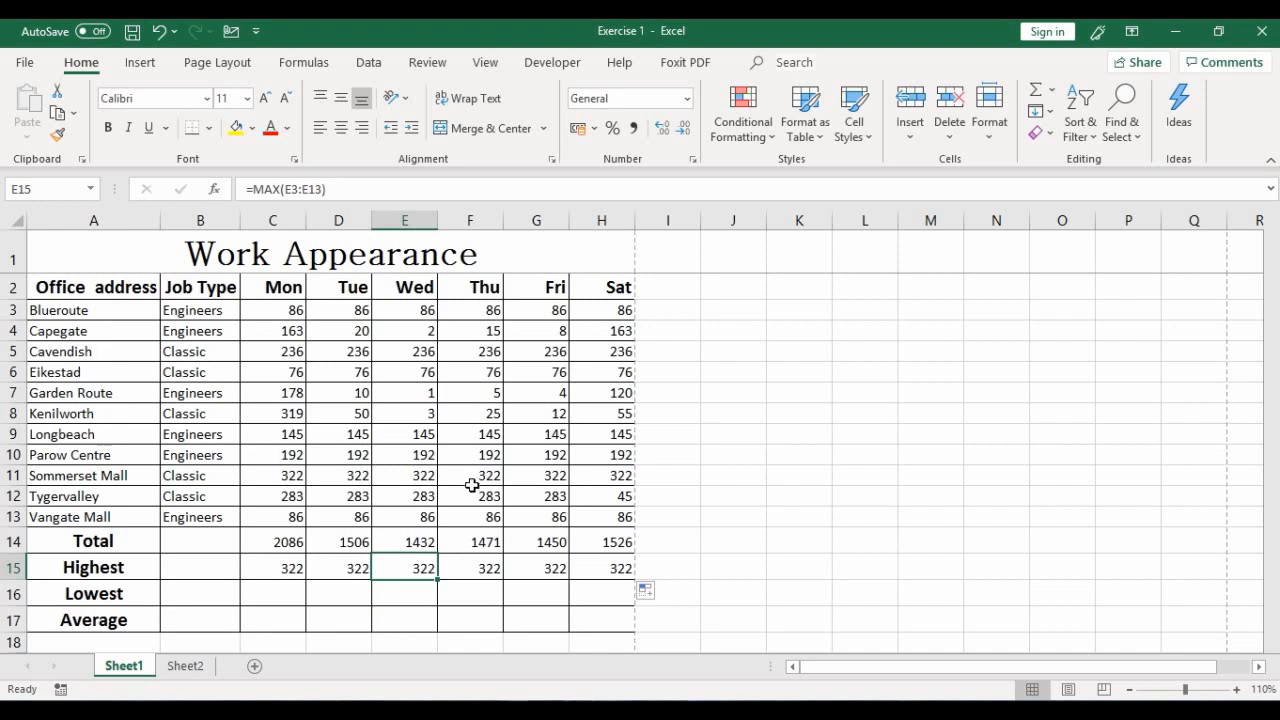
pyautogui.click(487, 566)
pyautogui.click(533, 567)
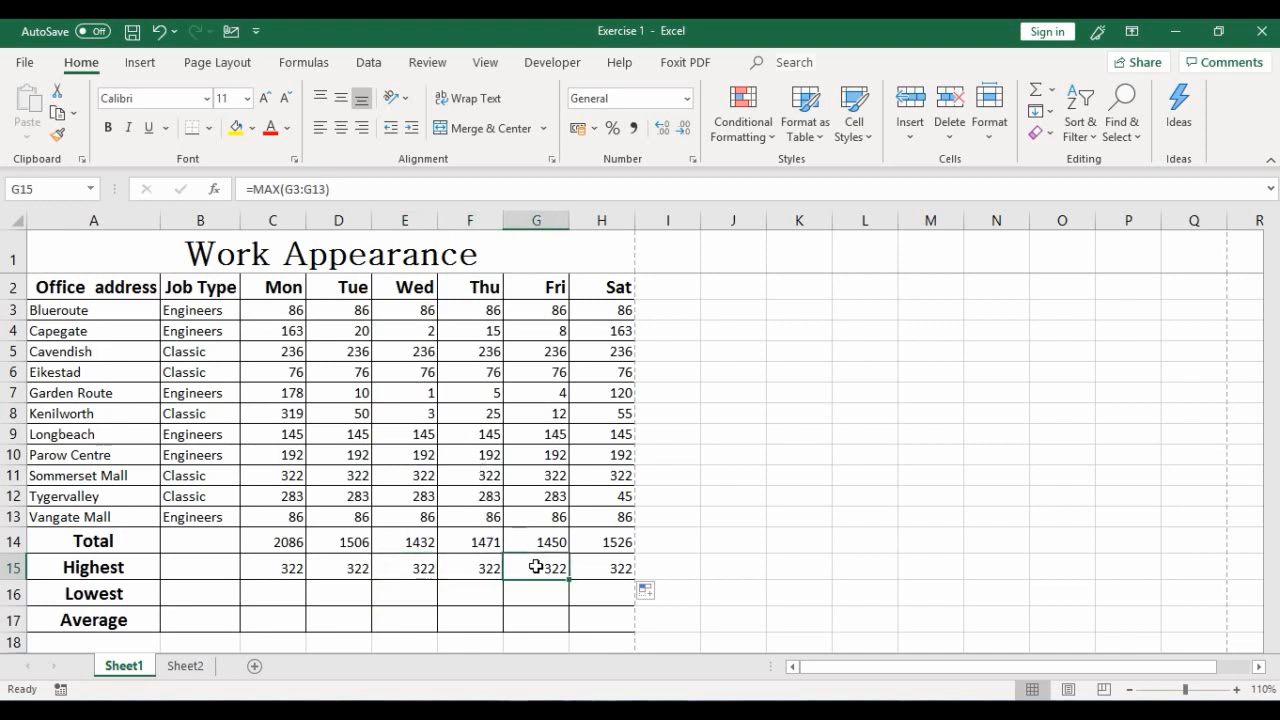
pyautogui.click(607, 570)
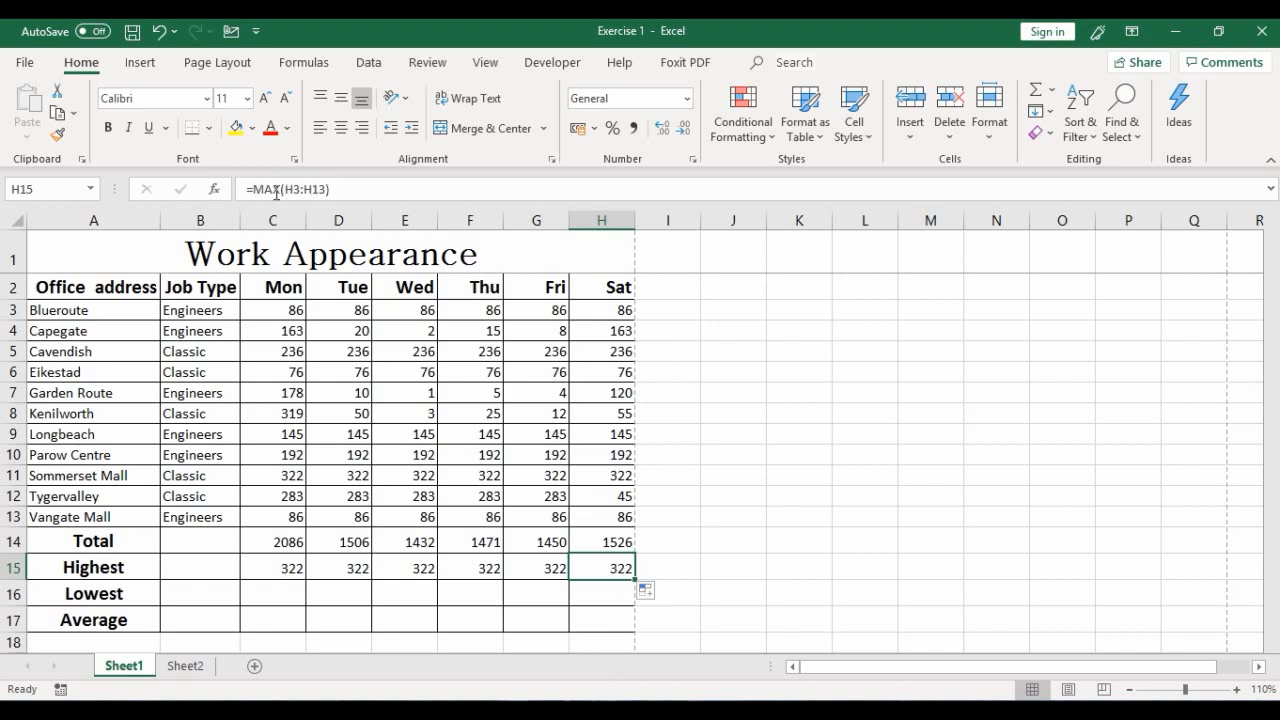
pyautogui.click(275, 571)
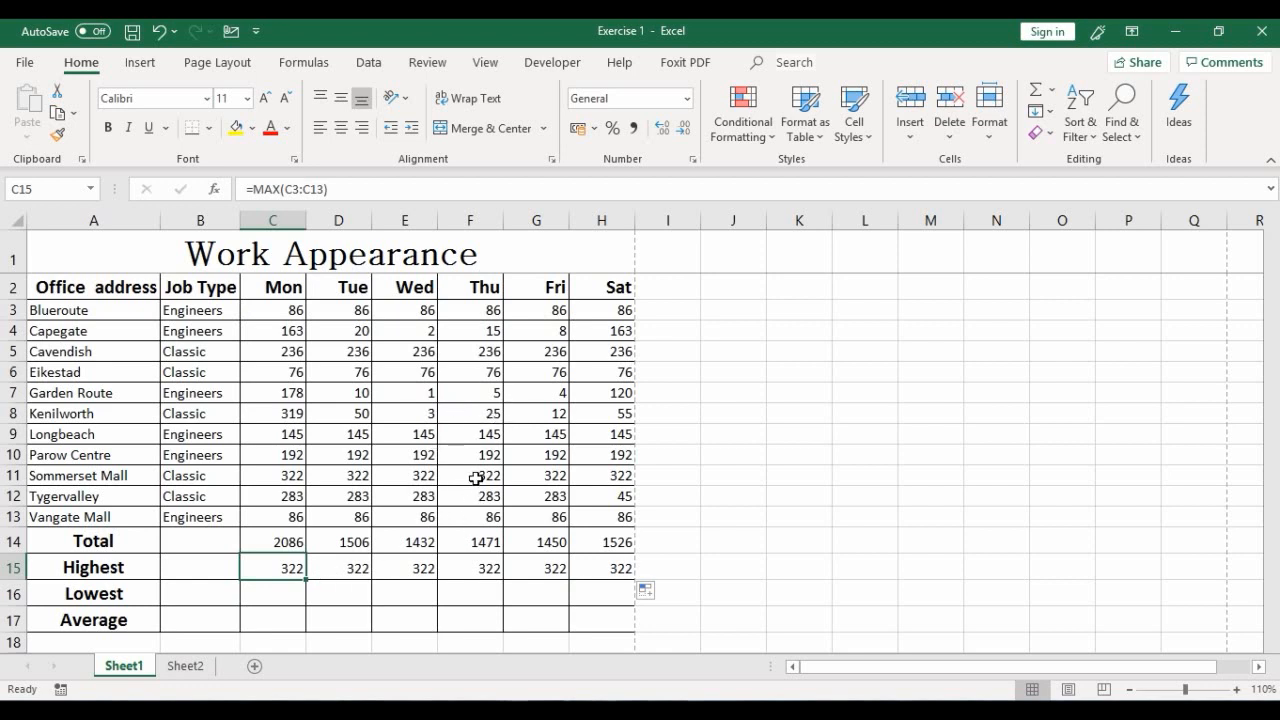
pyautogui.click(356, 567)
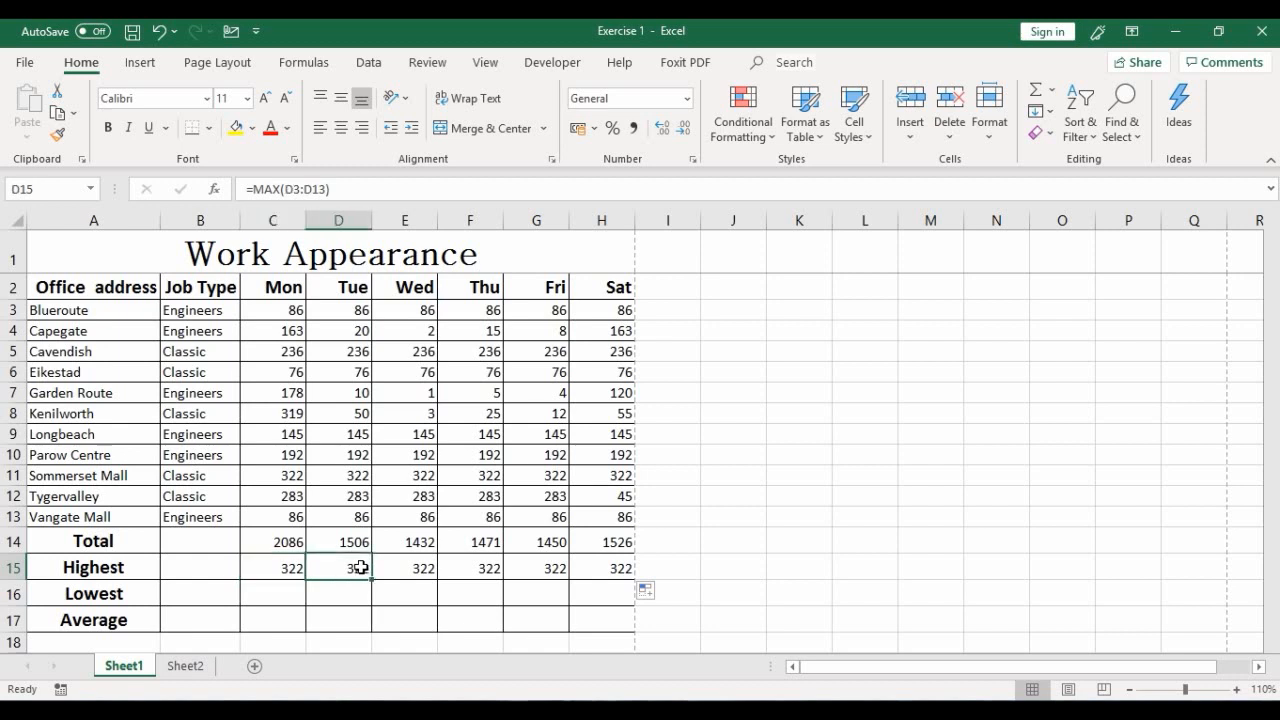
pyautogui.click(392, 565)
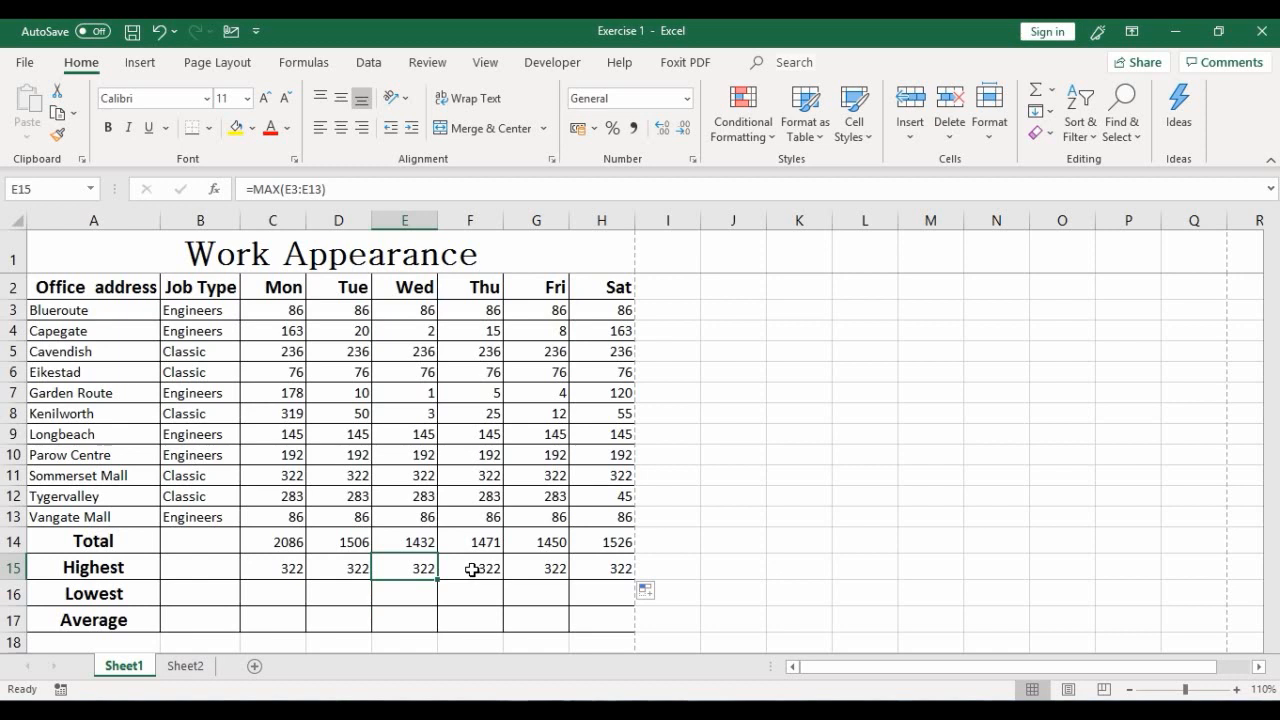
# Step: Calculate Monday's lowest value in C16 with the formula =MIN(C3:C13)
pyautogui.click(280, 591)
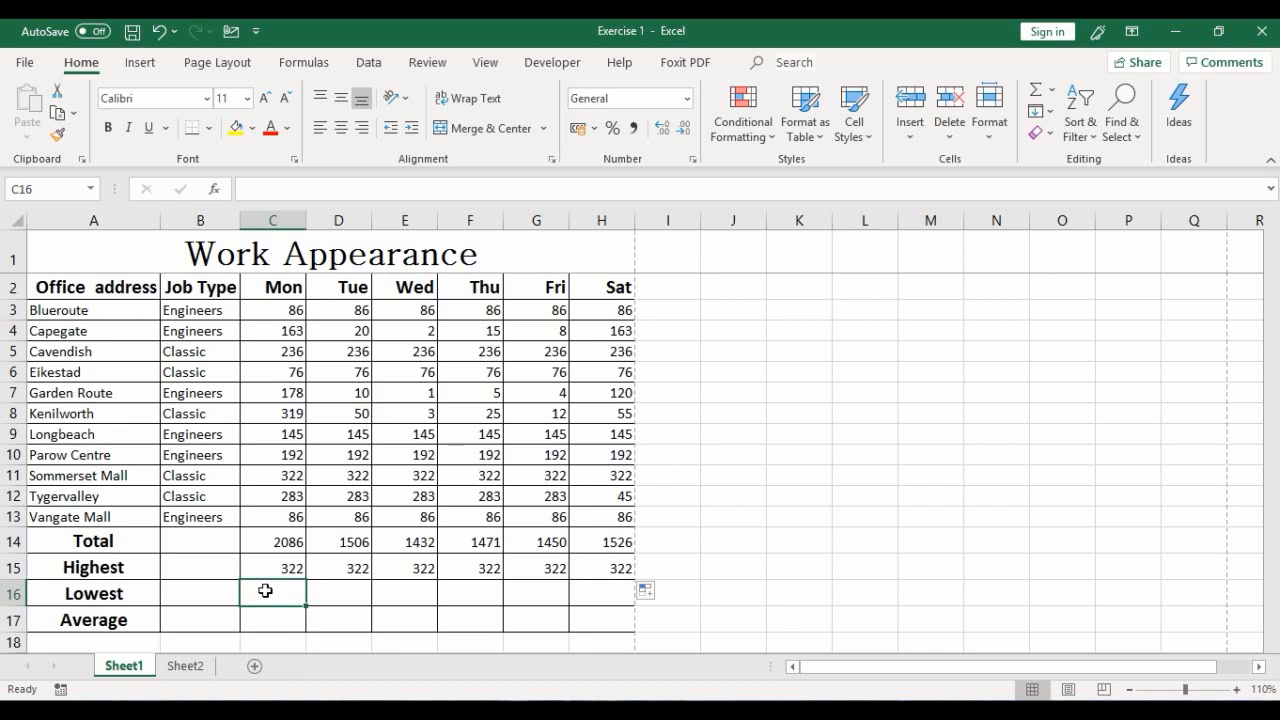
pyautogui.write('=')
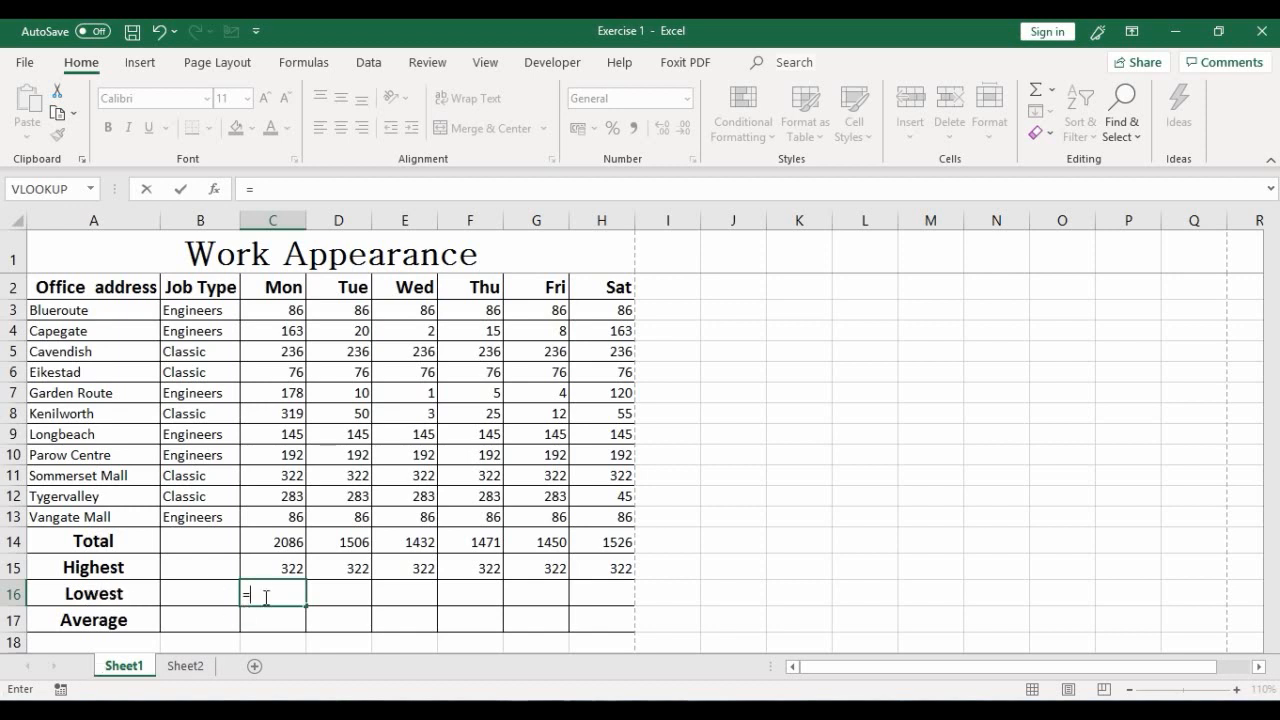
pyautogui.write('M')
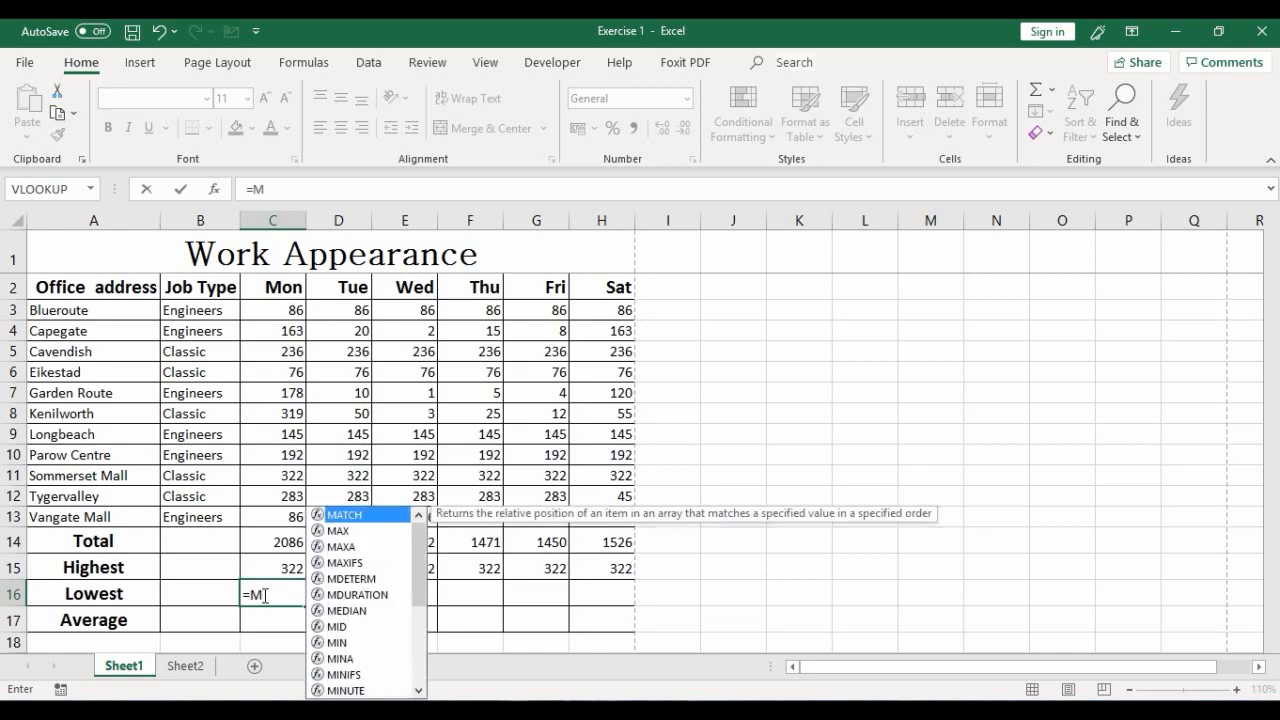
pyautogui.write('i')
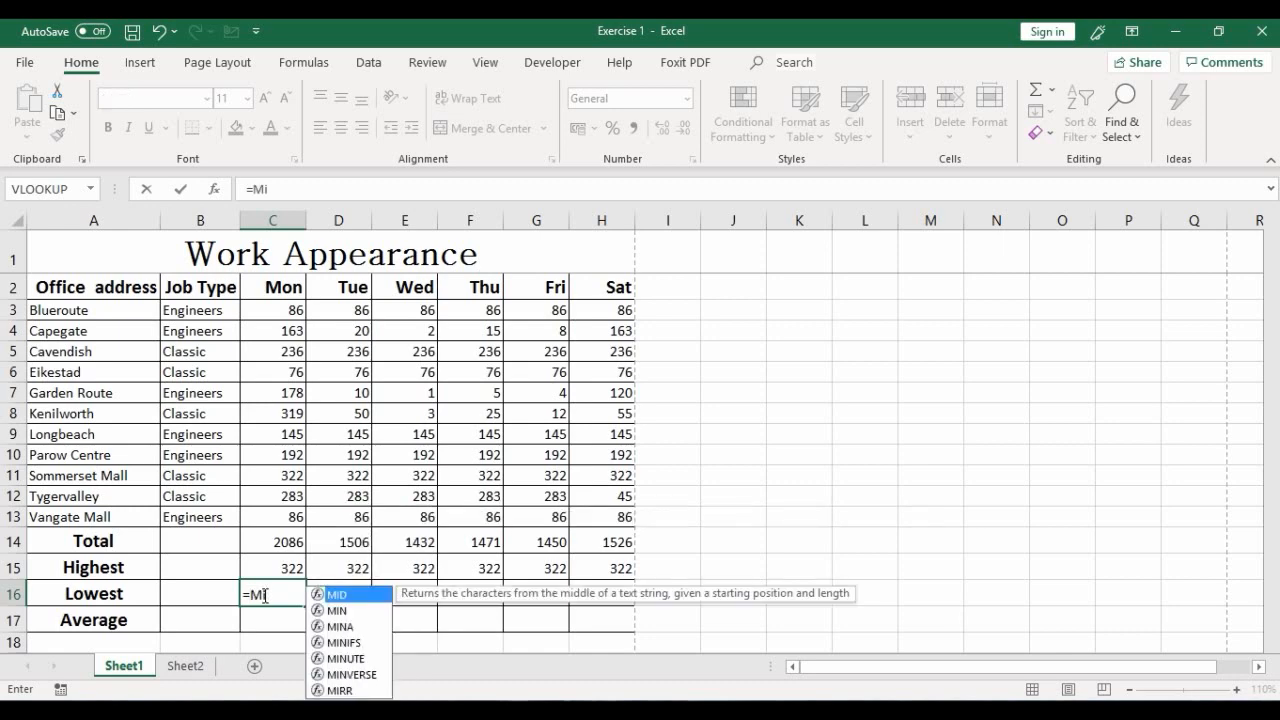
pyautogui.write('n')
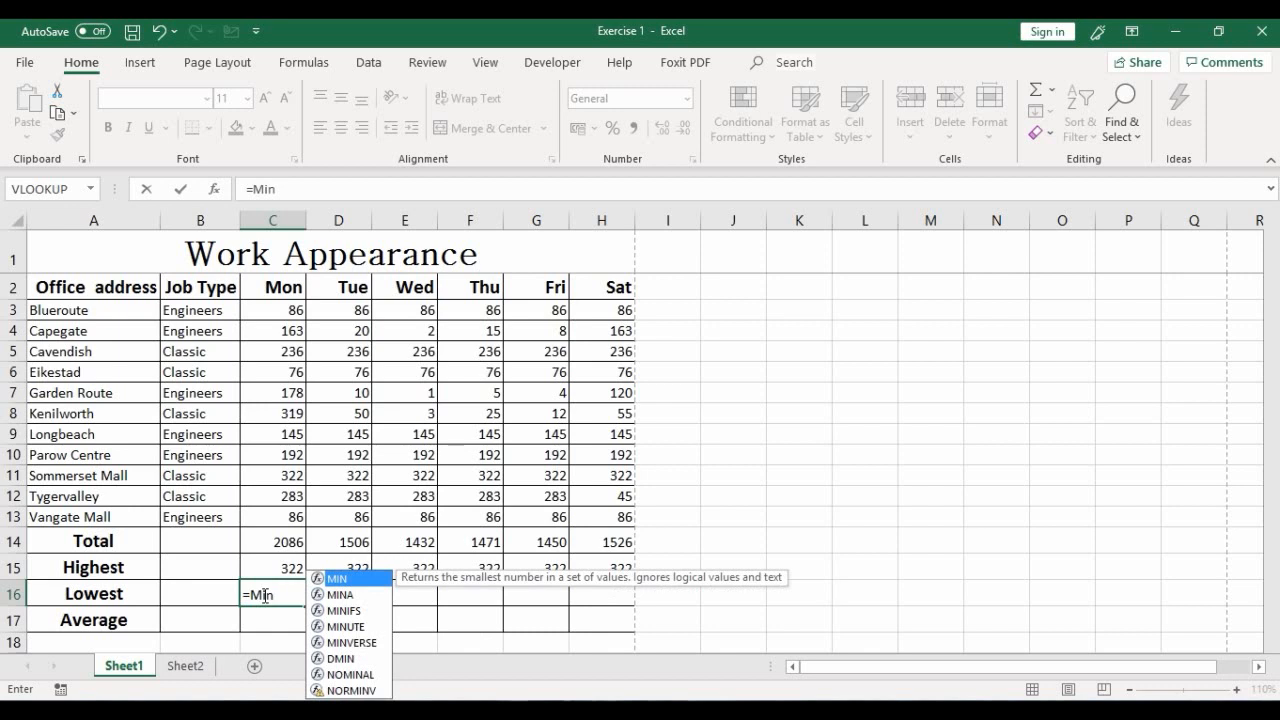
pyautogui.write('(')
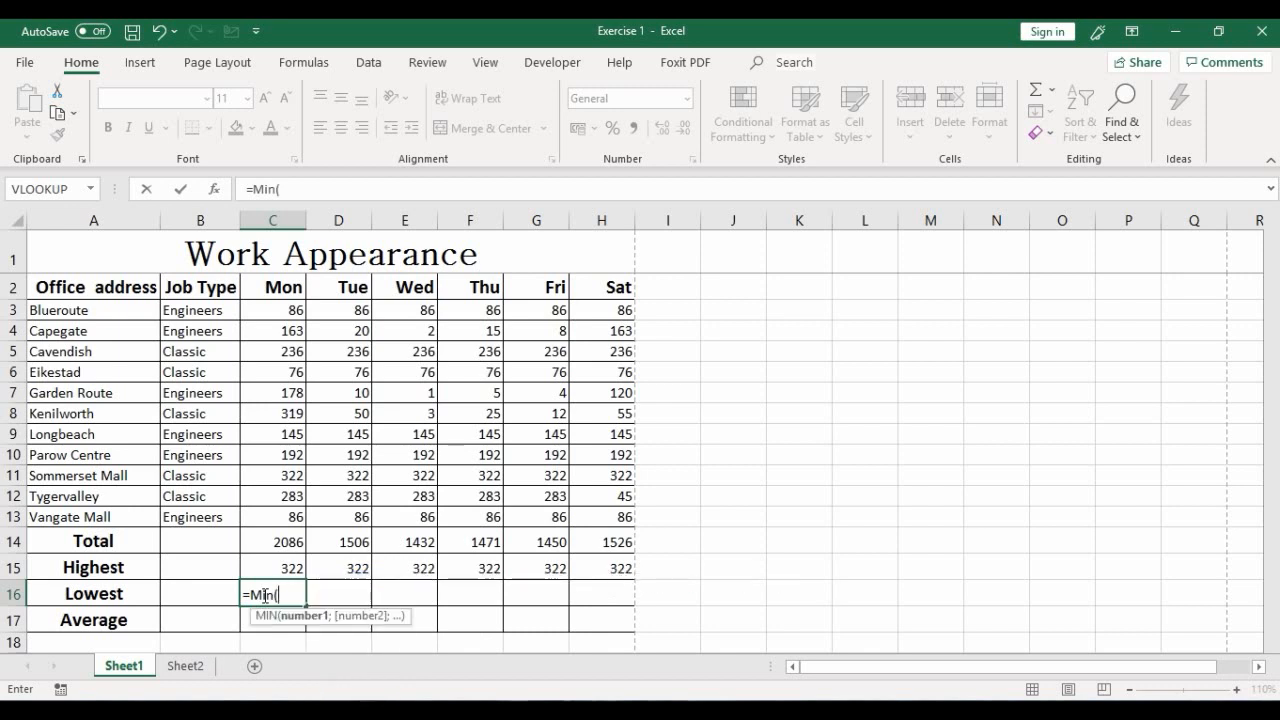
pyautogui.click(275, 310)
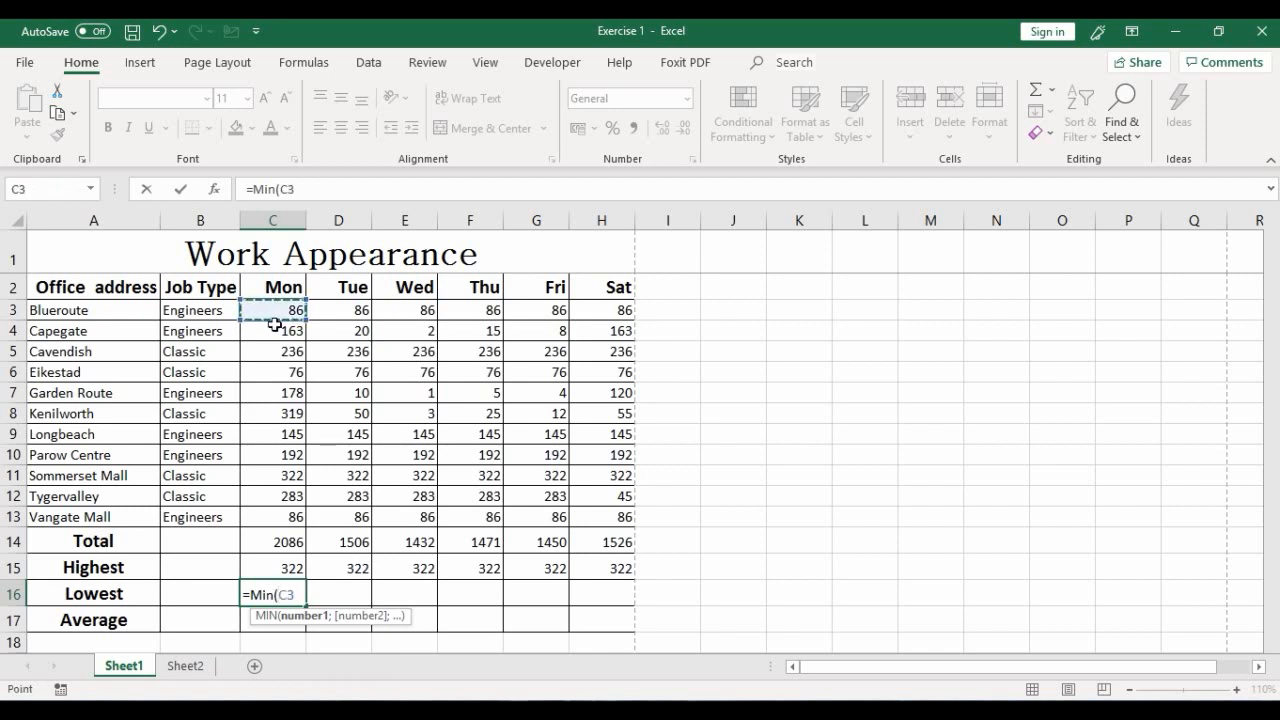
pyautogui.moveTo(275, 325); pyautogui.dragTo(271, 353)
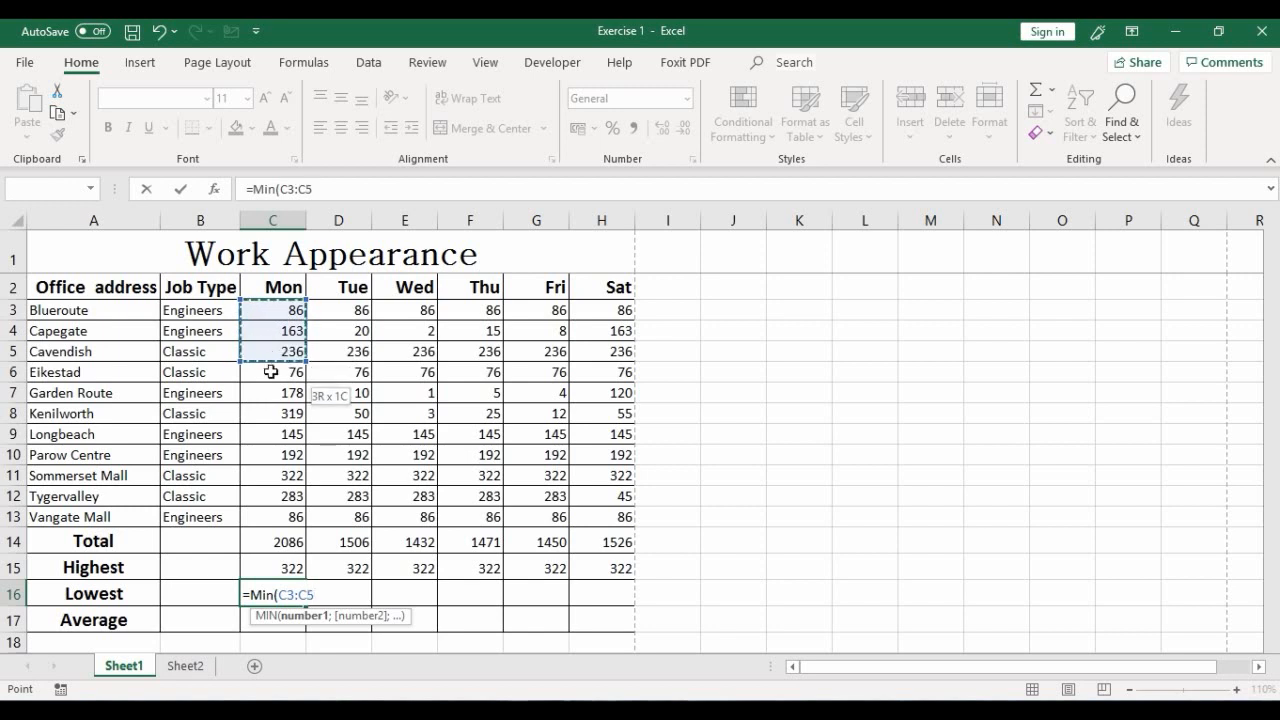
pyautogui.moveTo(271, 428); pyautogui.dragTo(272, 458)
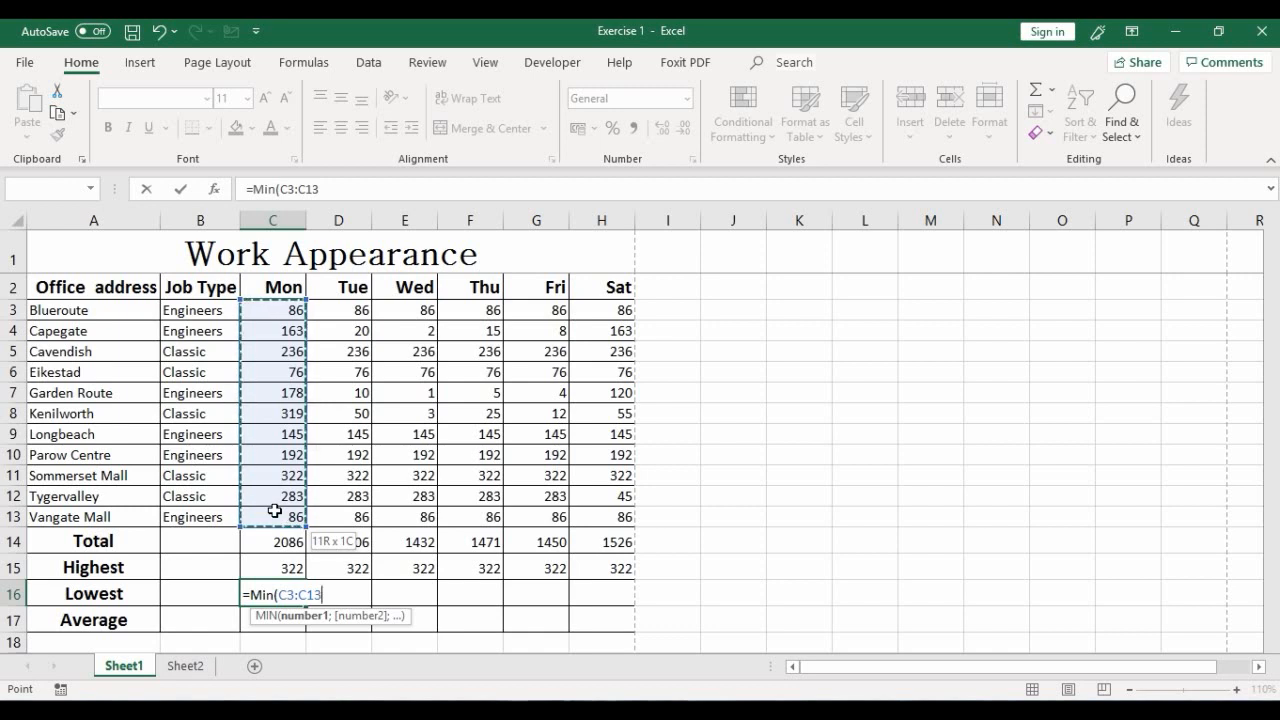
pyautogui.moveTo(274, 511); pyautogui.dragTo(274, 511)
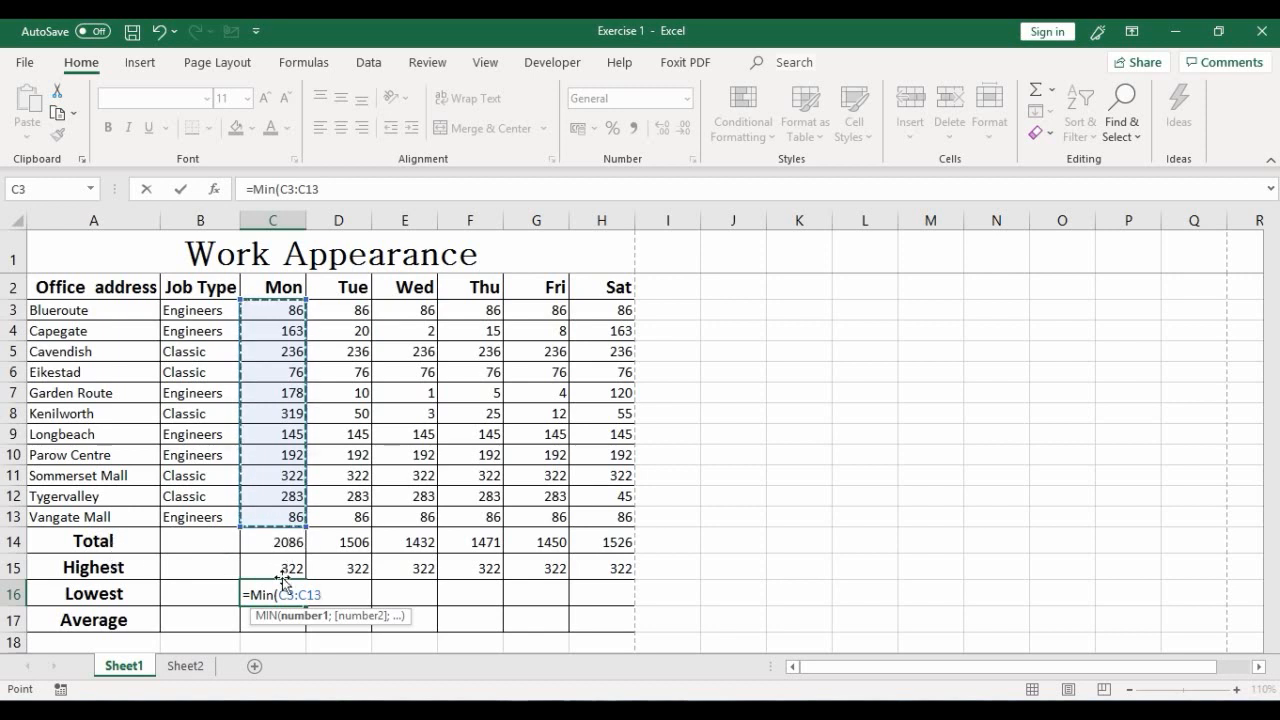
pyautogui.write(')')
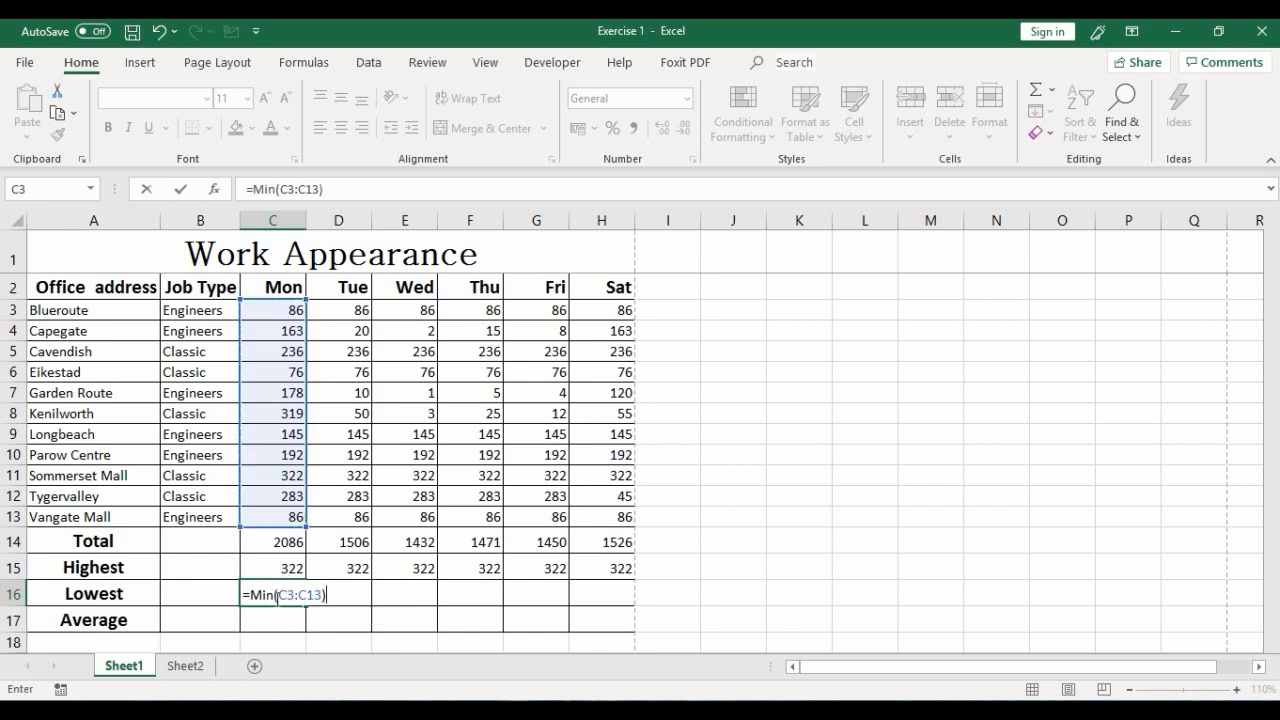
pyautogui.click(180, 190)
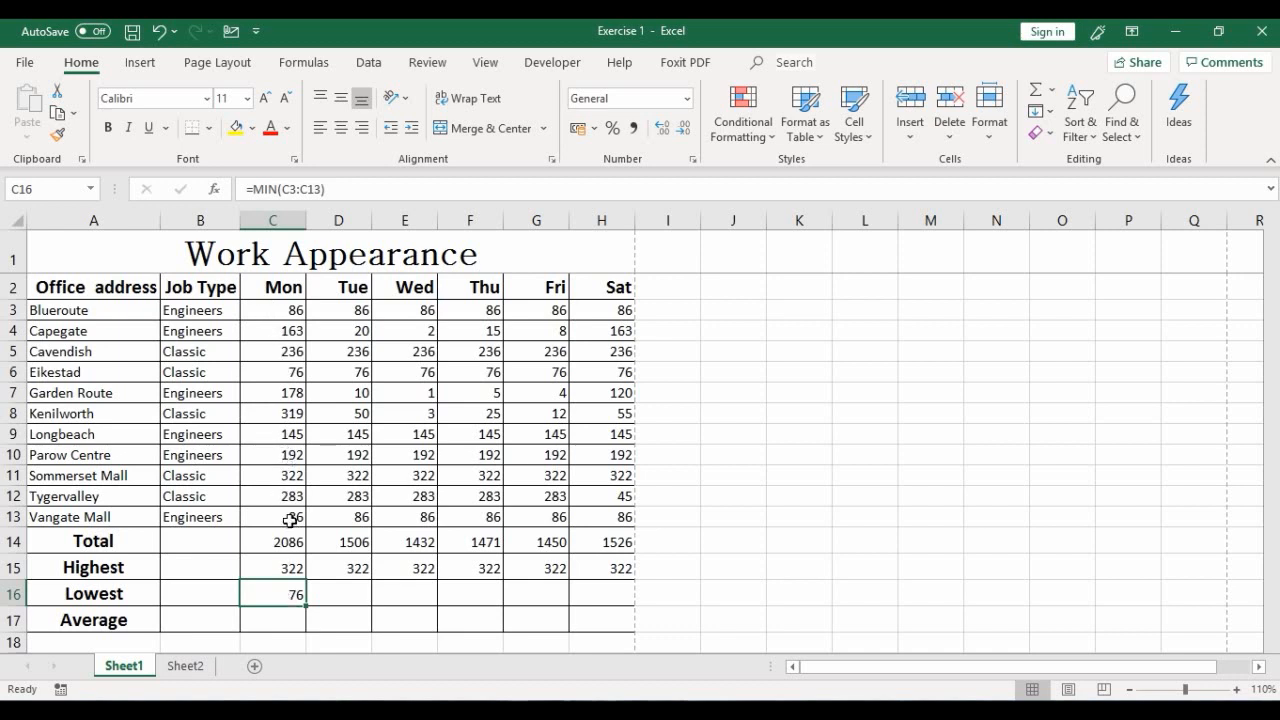
# Step: Check Monday's lowest value against cell C6, and fill the C16 formula across the Lowest row to H16
pyautogui.click(277, 372)
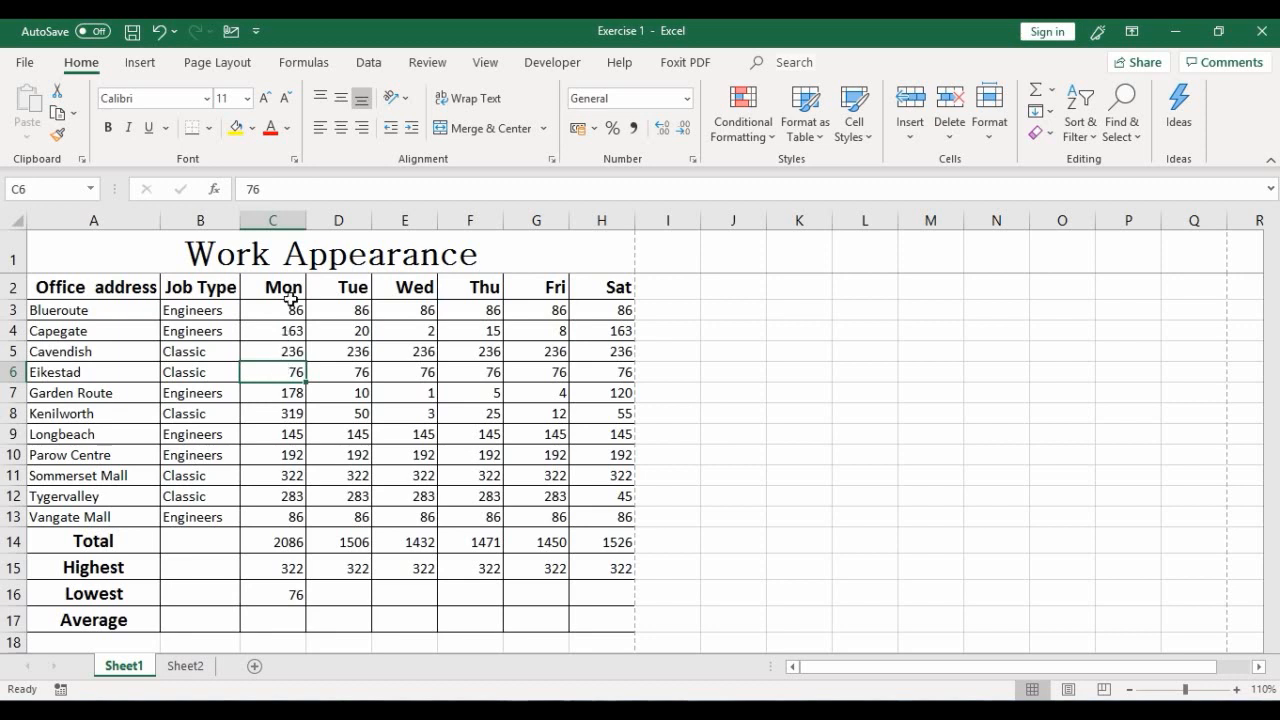
pyautogui.click(339, 603)
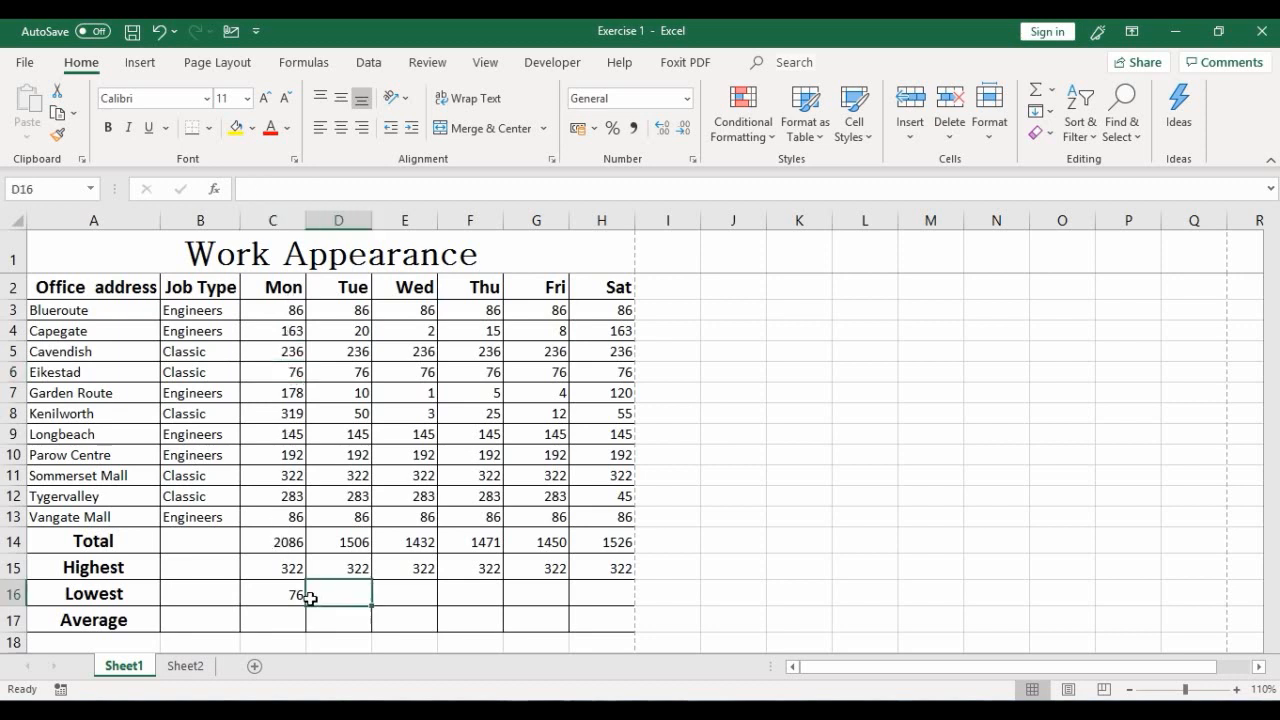
pyautogui.click(282, 597)
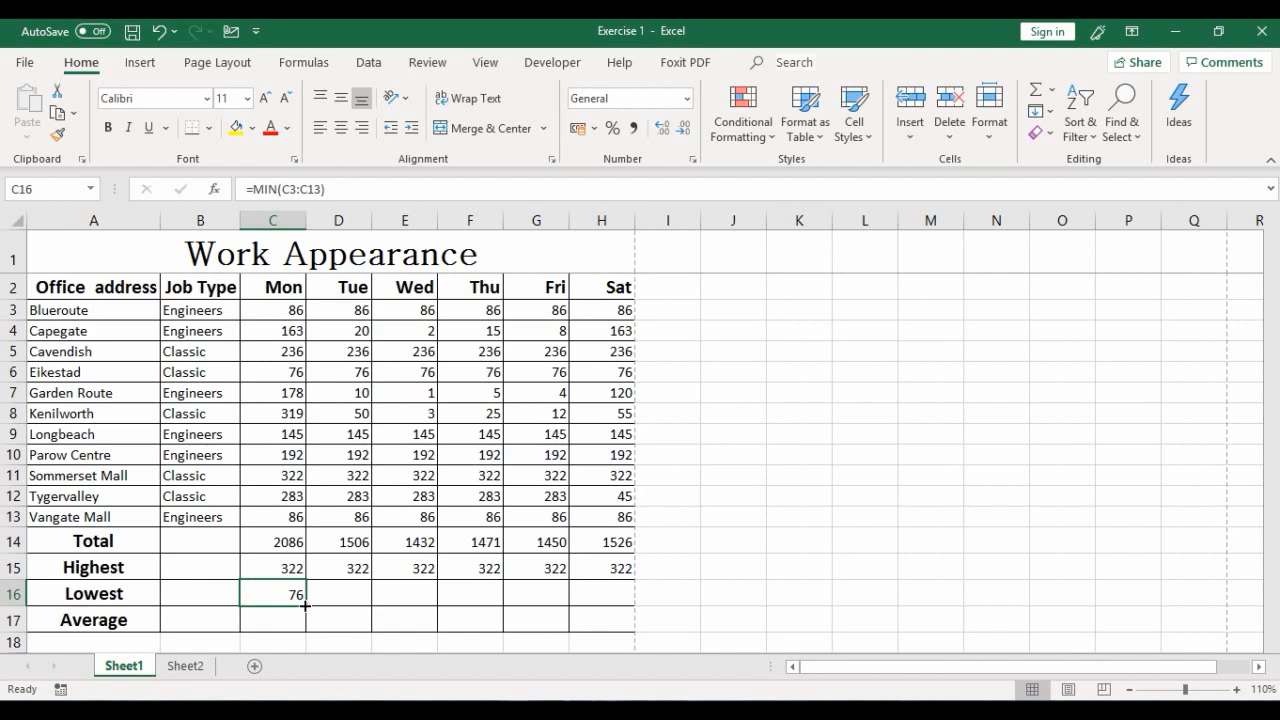
pyautogui.moveTo(305, 605); pyautogui.dragTo(604, 604)
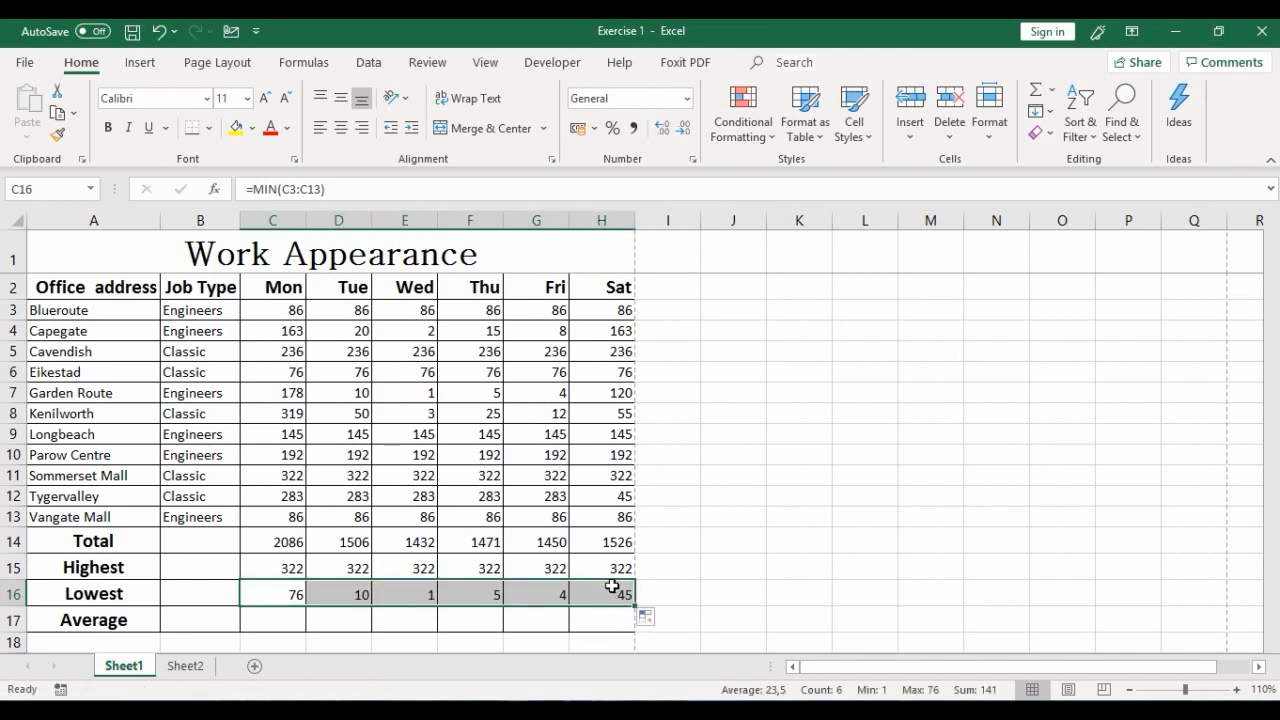
# Step: Examine the Lowest row formulas for Wednesday, Thursday, Saturday and Monday, comparing Saturday's result with its source value in H12
pyautogui.click(418, 596)
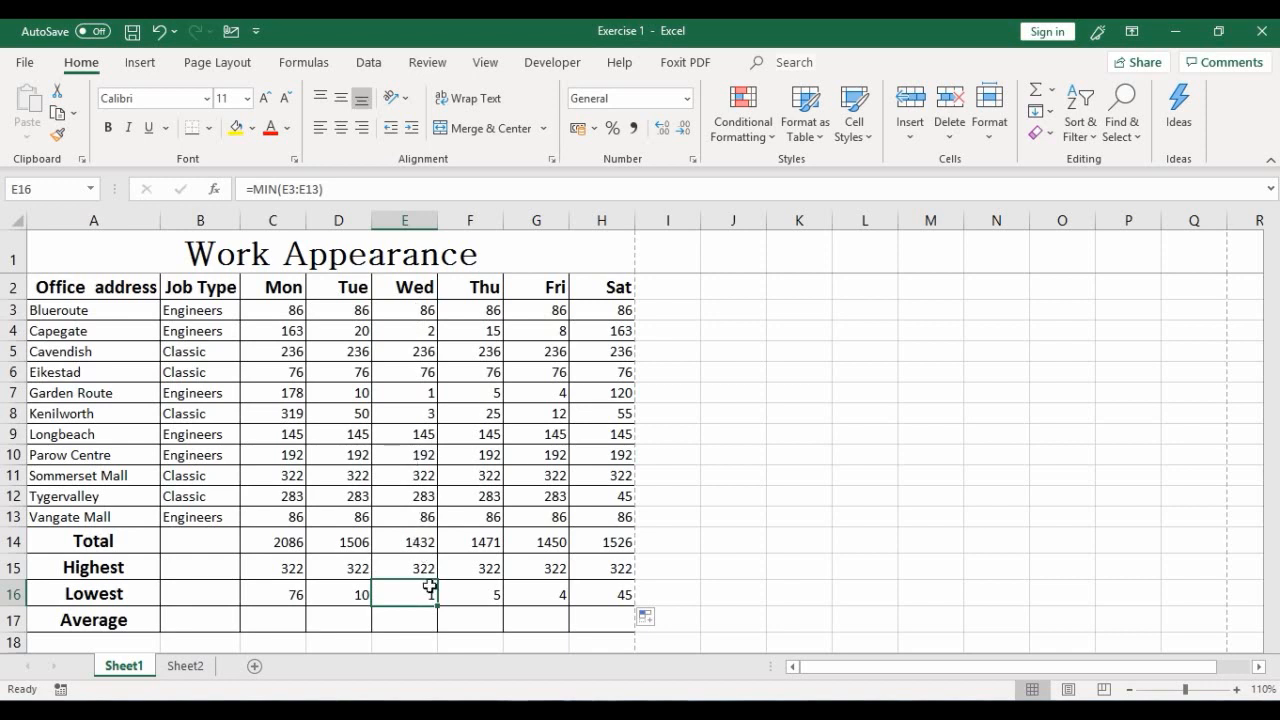
pyautogui.click(486, 596)
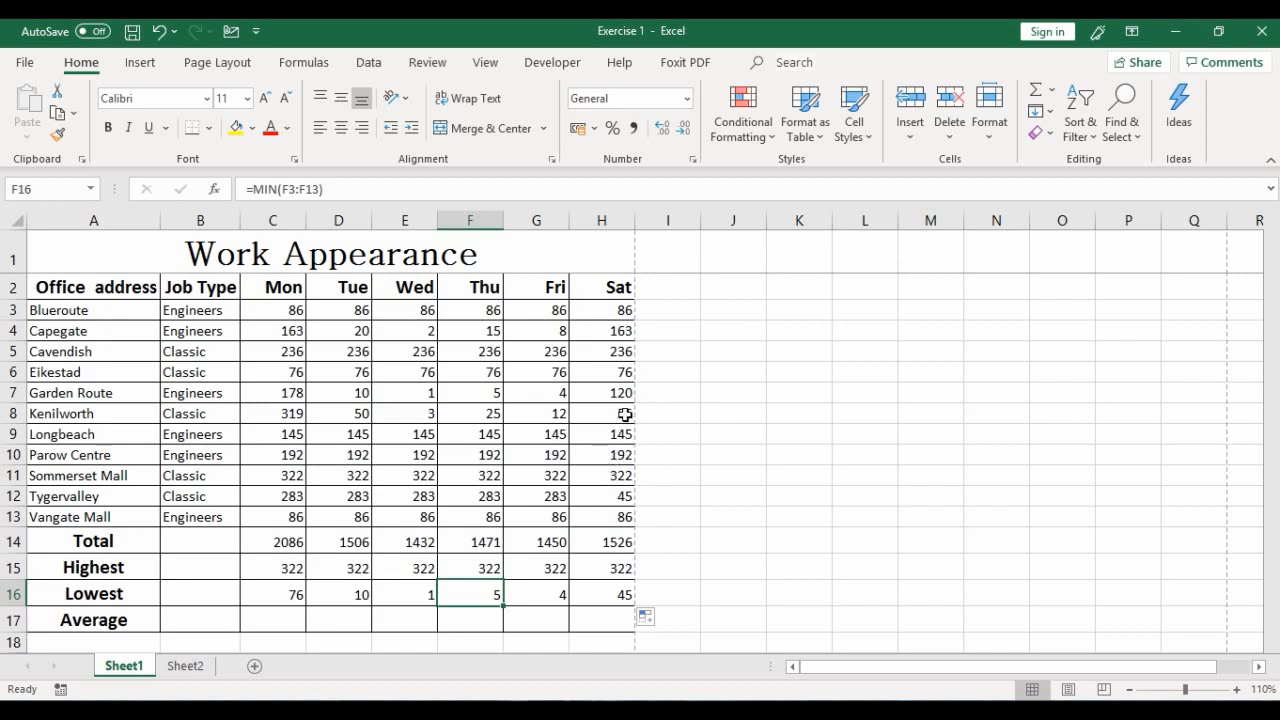
pyautogui.click(610, 497)
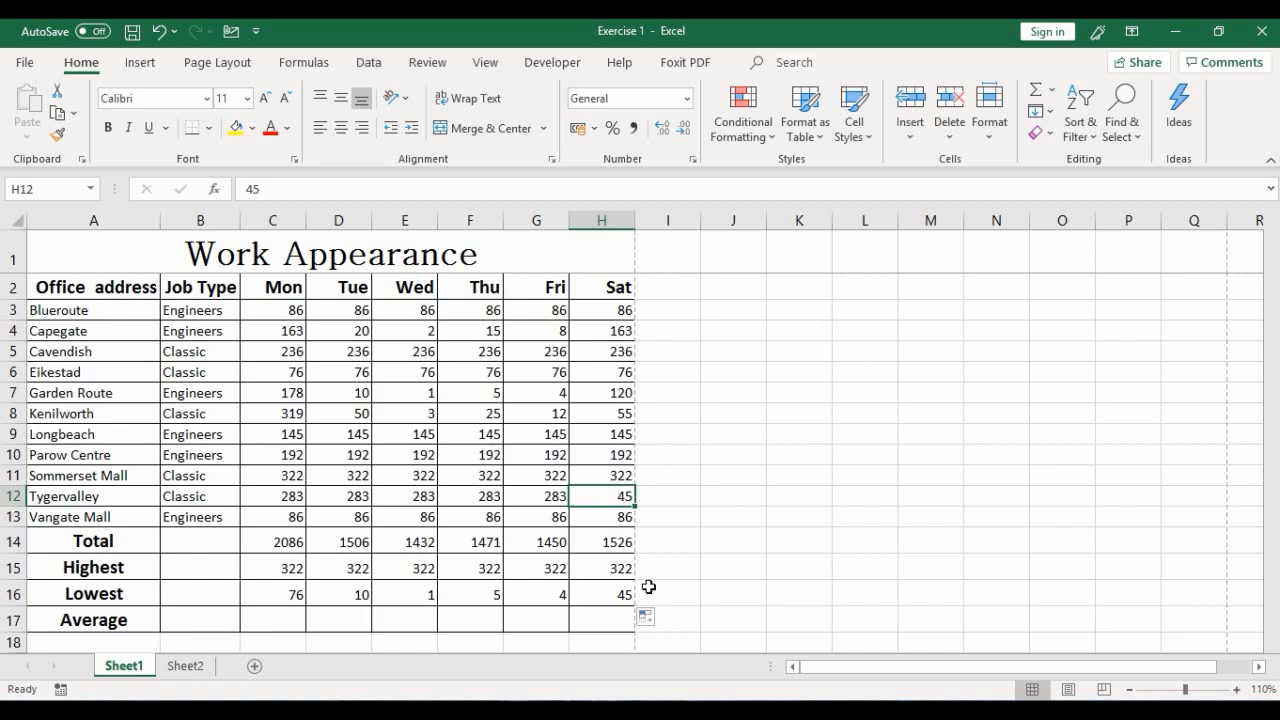
pyautogui.click(617, 595)
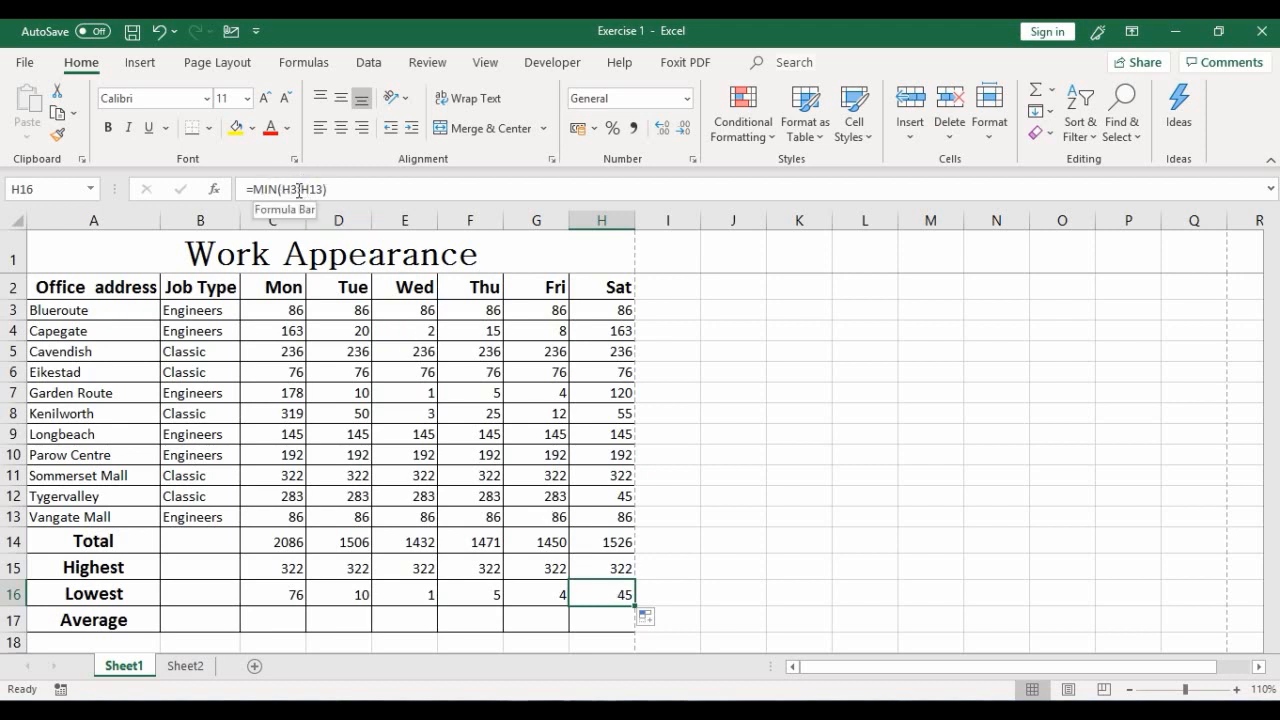
pyautogui.click(286, 596)
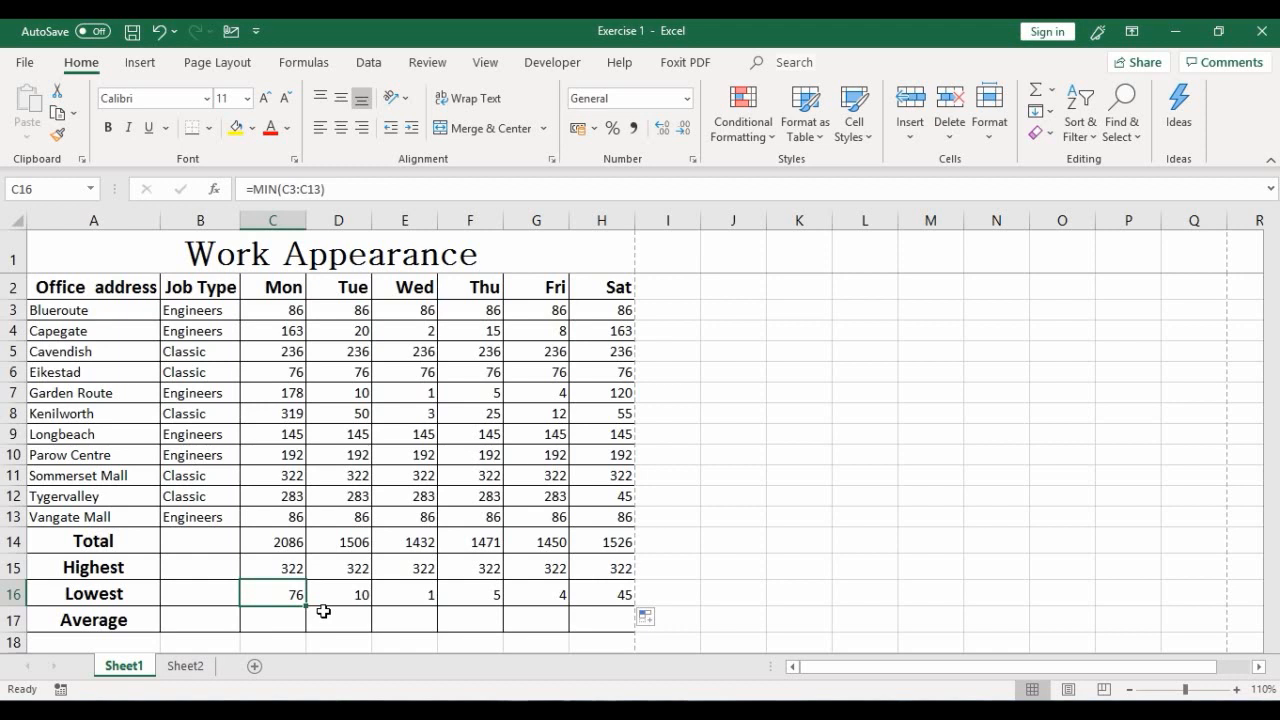
pyautogui.click(268, 619)
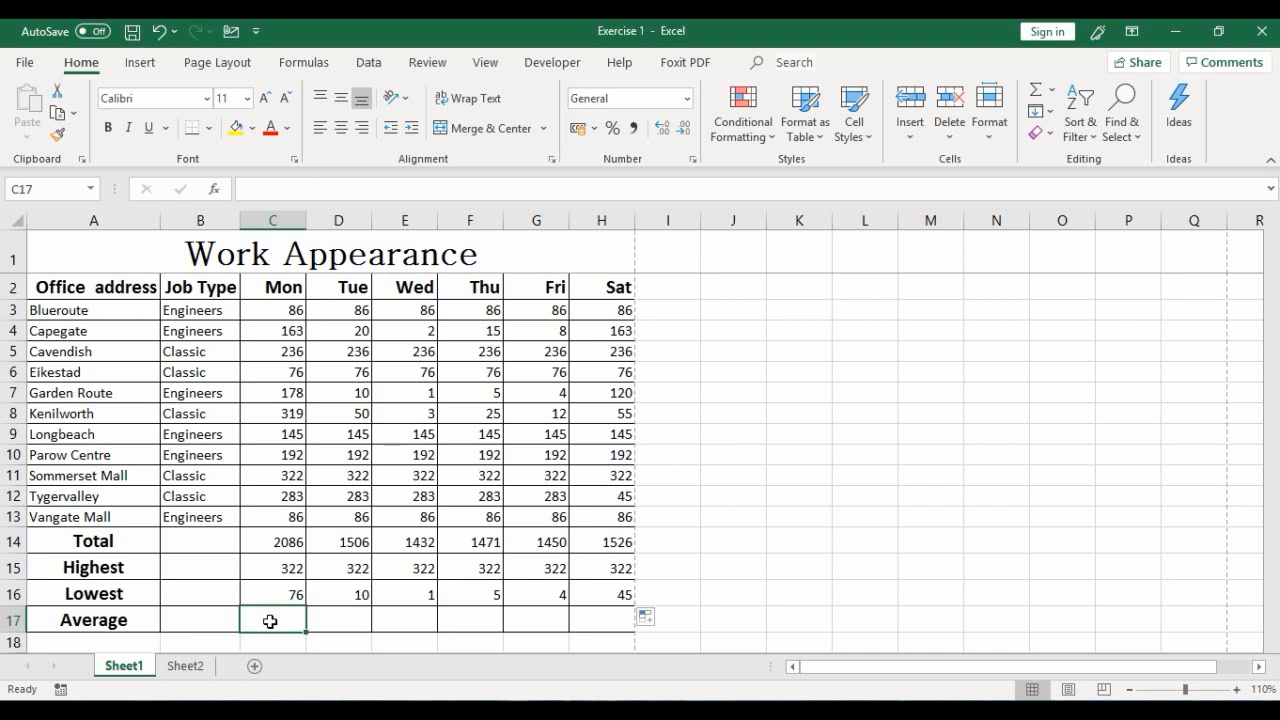
pyautogui.write('=')
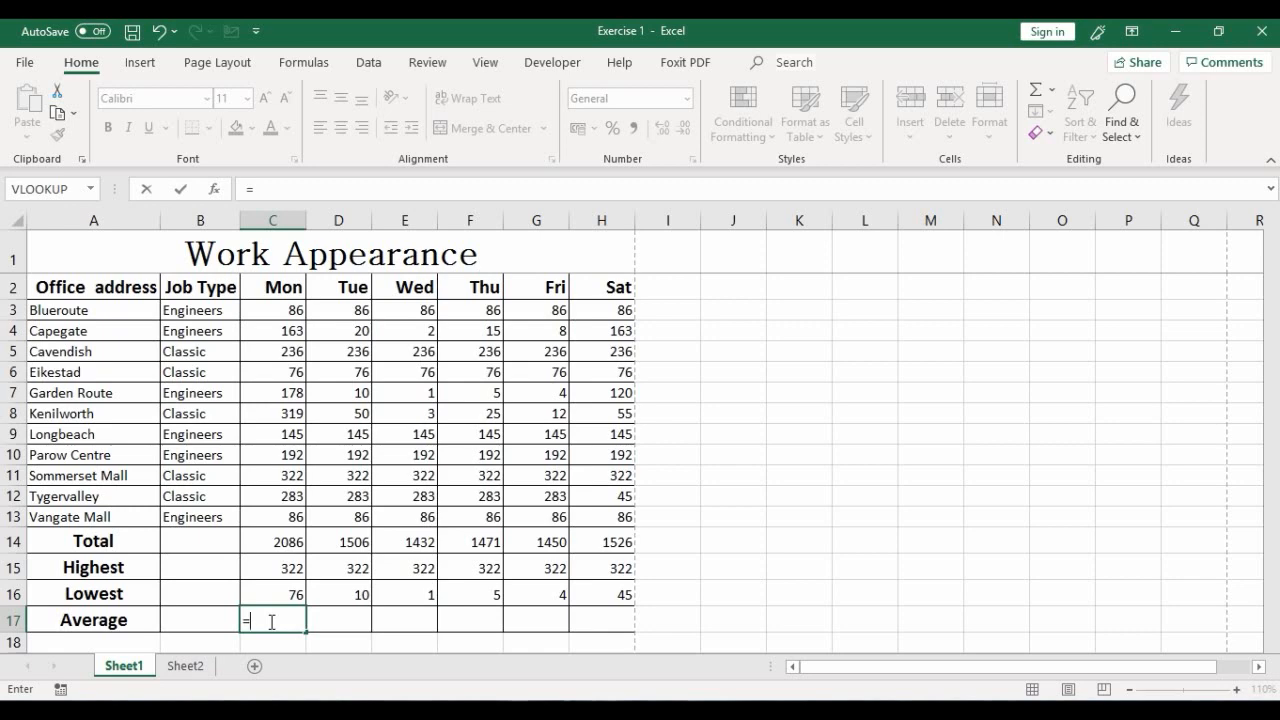
pyautogui.write('Aver')
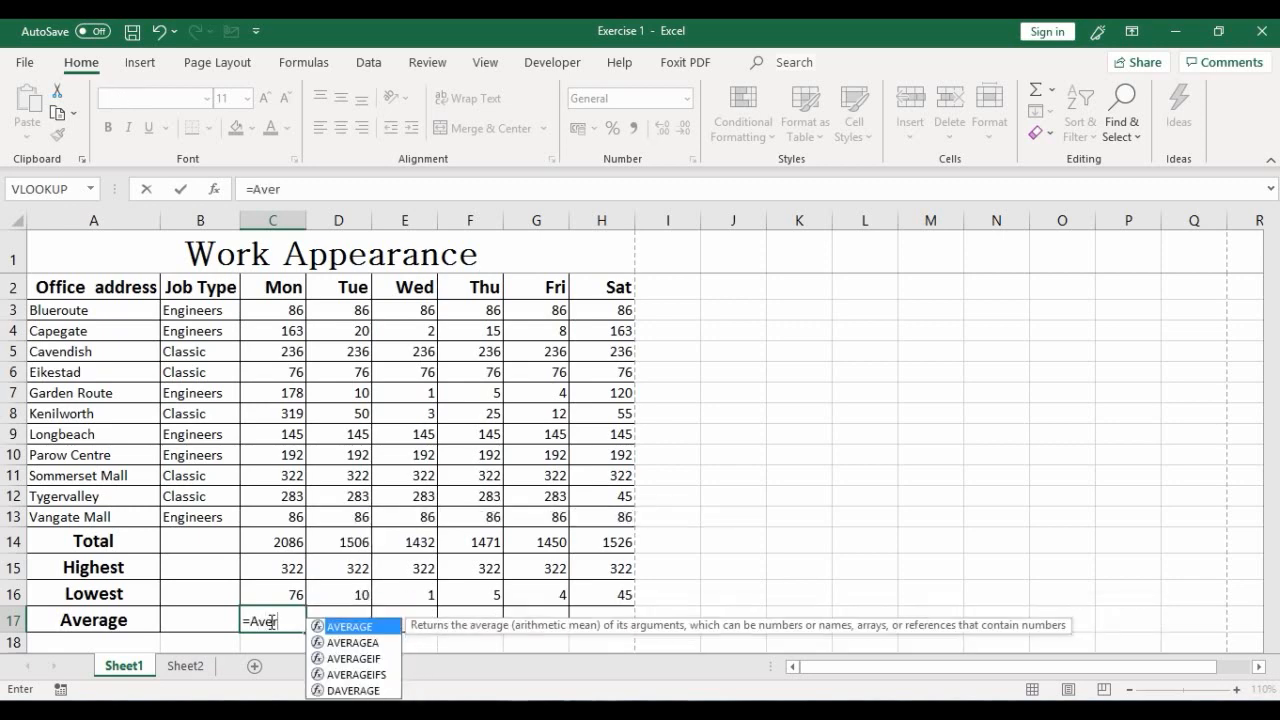
pyautogui.doubleClick(366, 628)
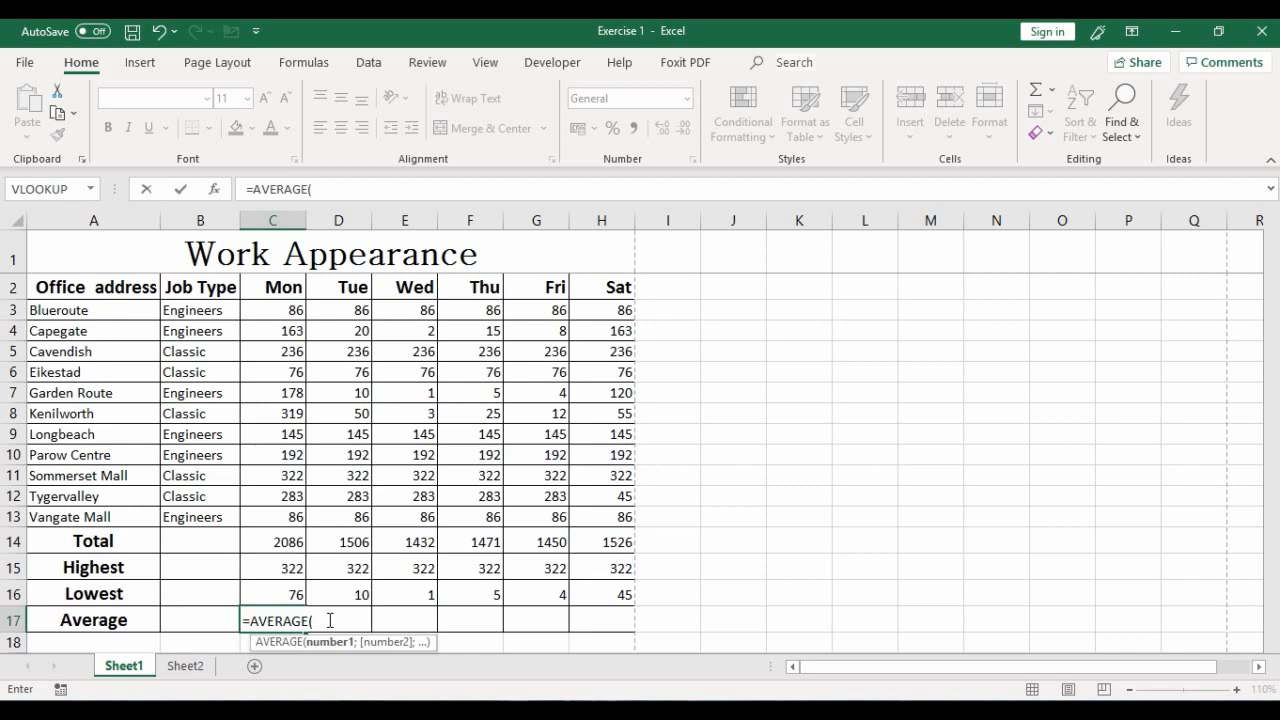
pyautogui.press('BackSpace')
pyautogui.press('BackSpace')
pyautogui.press('BackSpace')
pyautogui.press('BackSpace')
pyautogui.press('BackSpace')
pyautogui.press('BackSpace')
pyautogui.press('BackSpace')
pyautogui.press('BackSpace')
pyautogui.press('BackSpace')
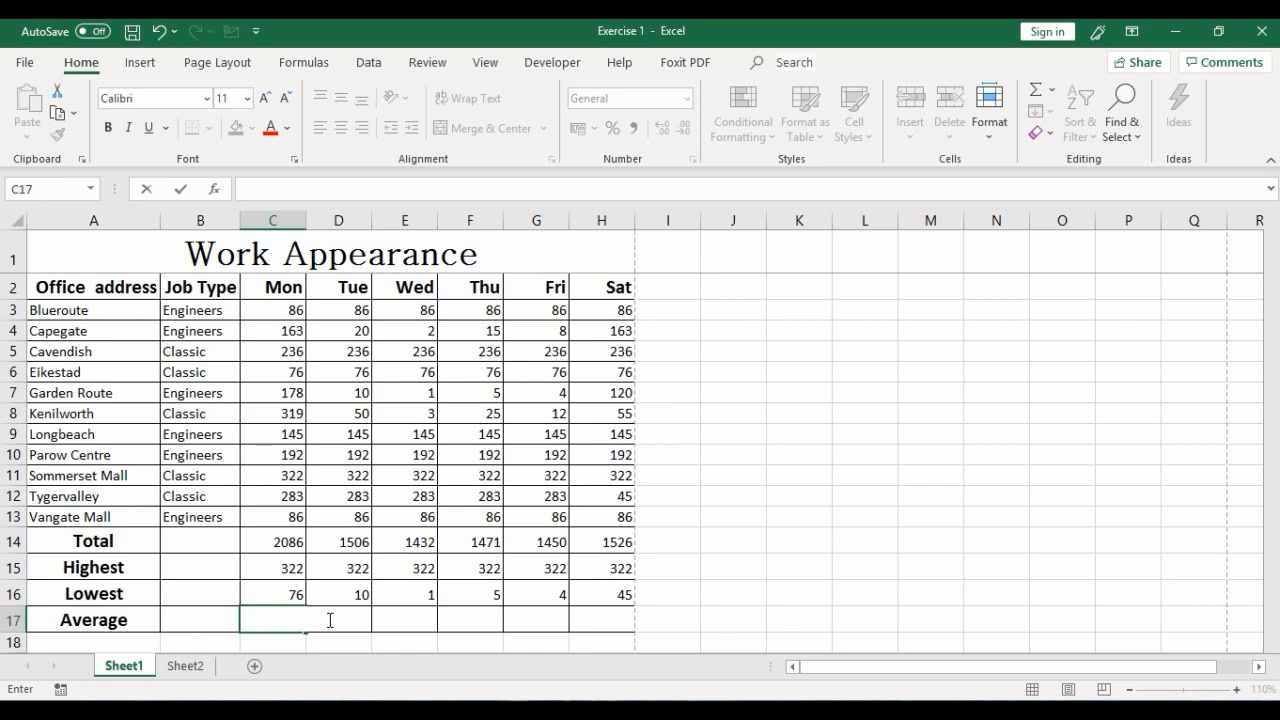
# Step: Calculate Monday's average in C17 with the formula =AVERAGE(C3:C13)
pyautogui.write('=')
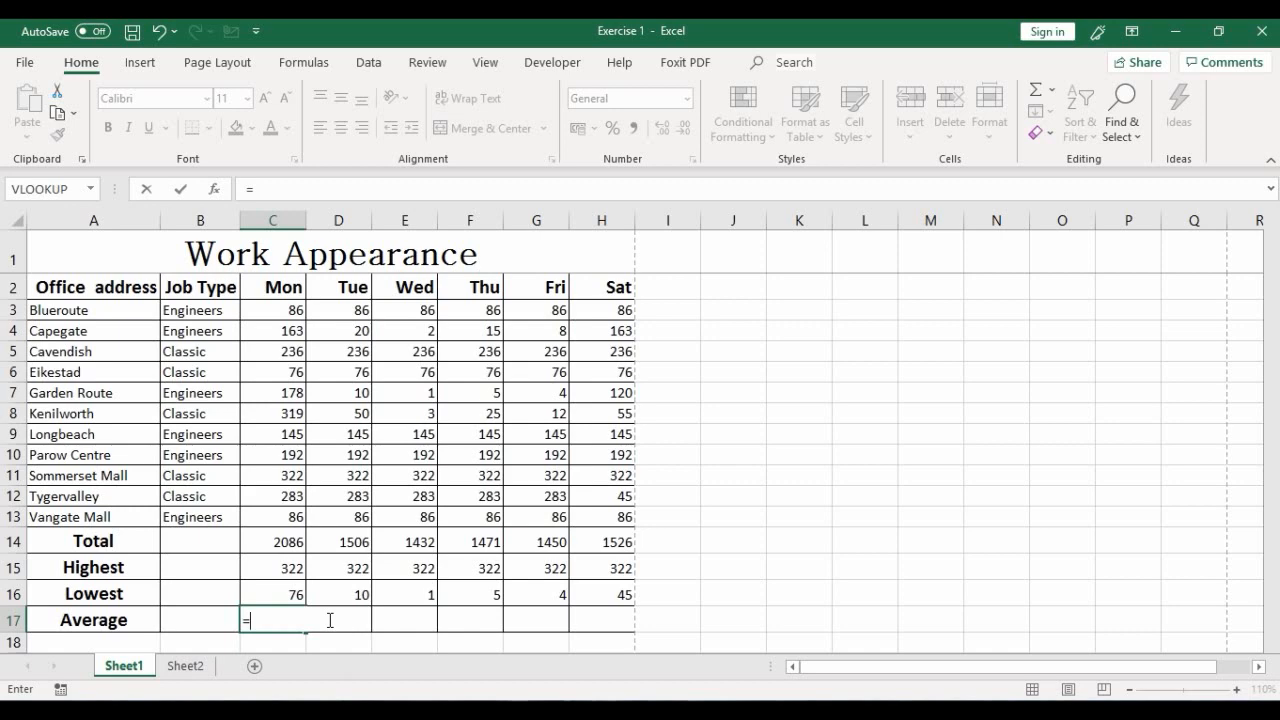
pyautogui.write('aver')
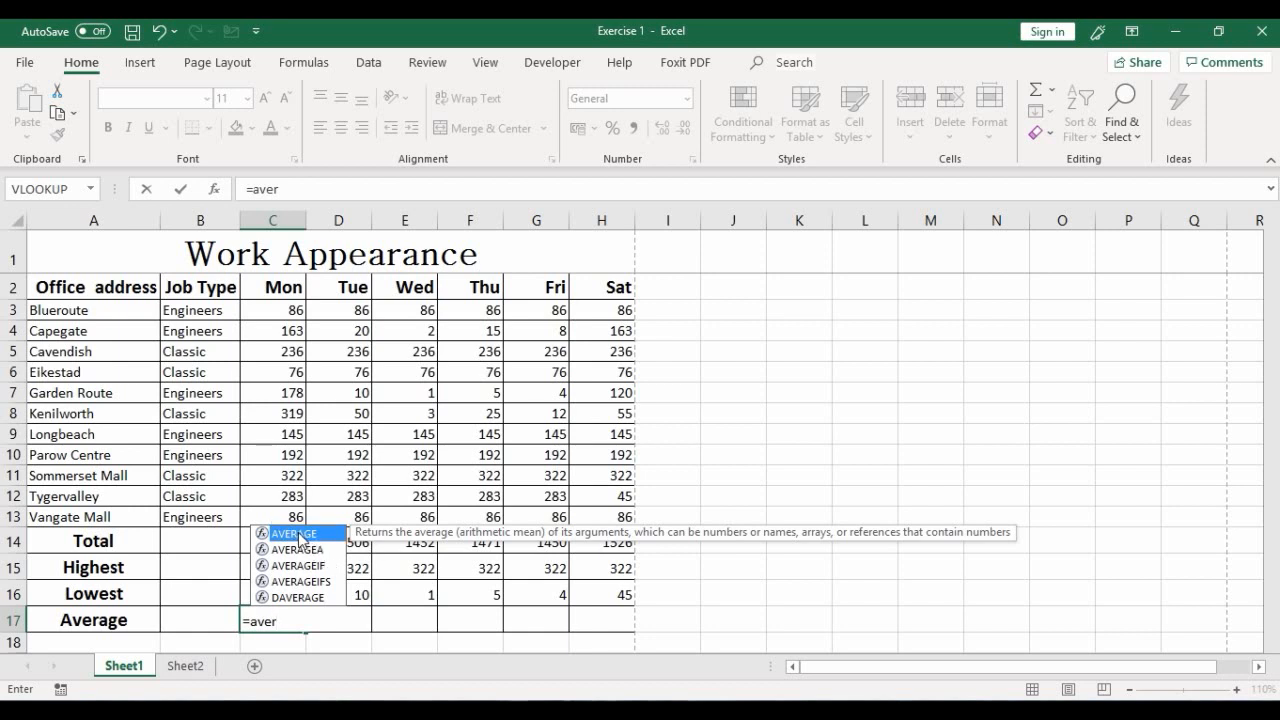
pyautogui.doubleClick(300, 537)
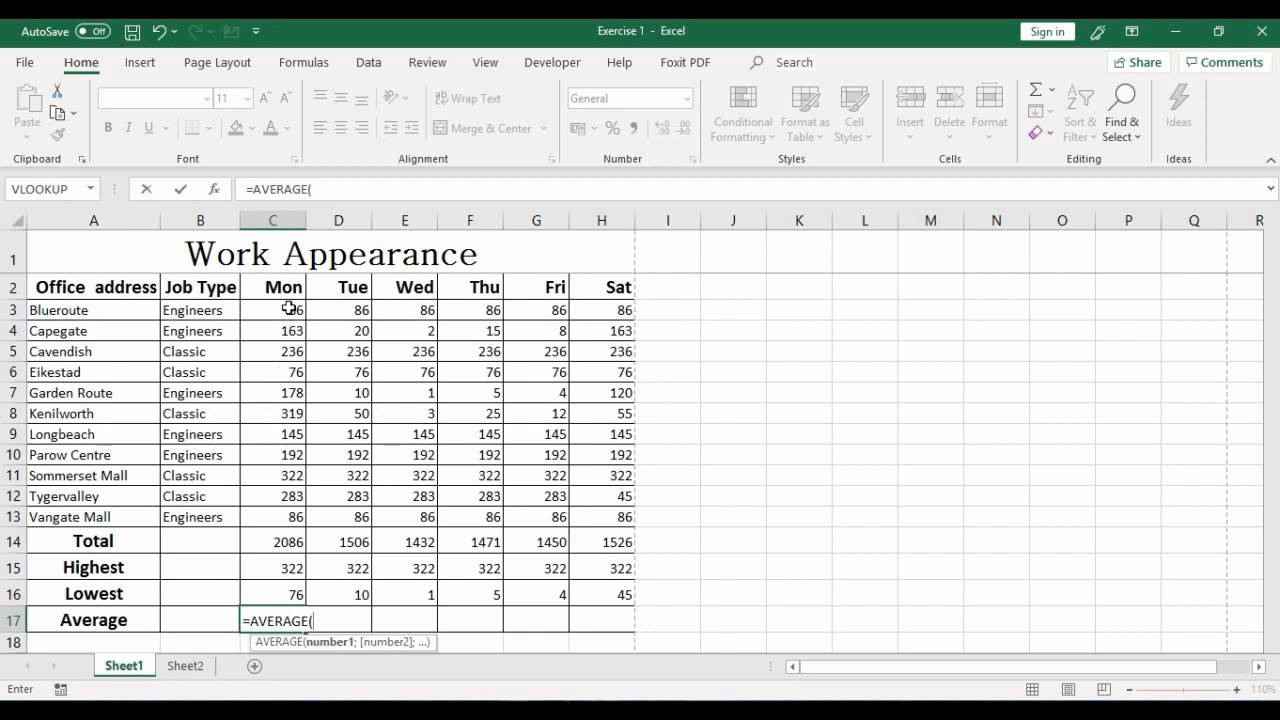
pyautogui.moveTo(288, 308); pyautogui.dragTo(259, 506)
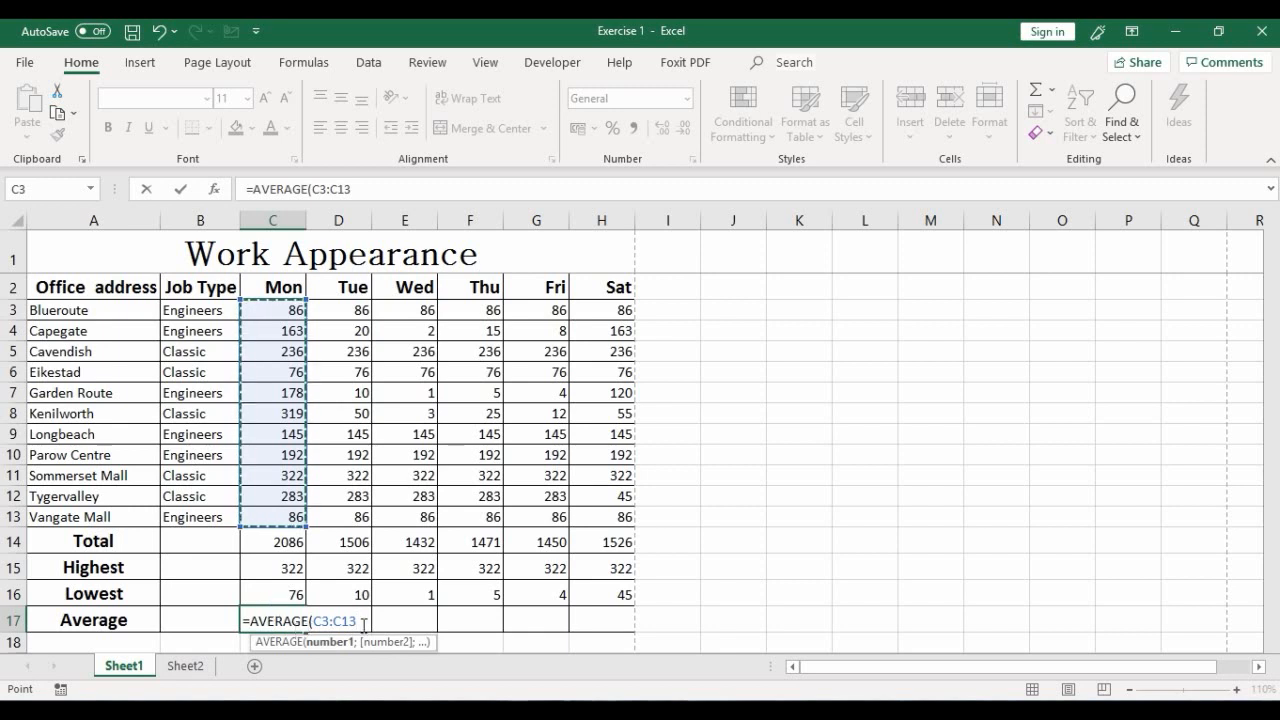
pyautogui.write(')')
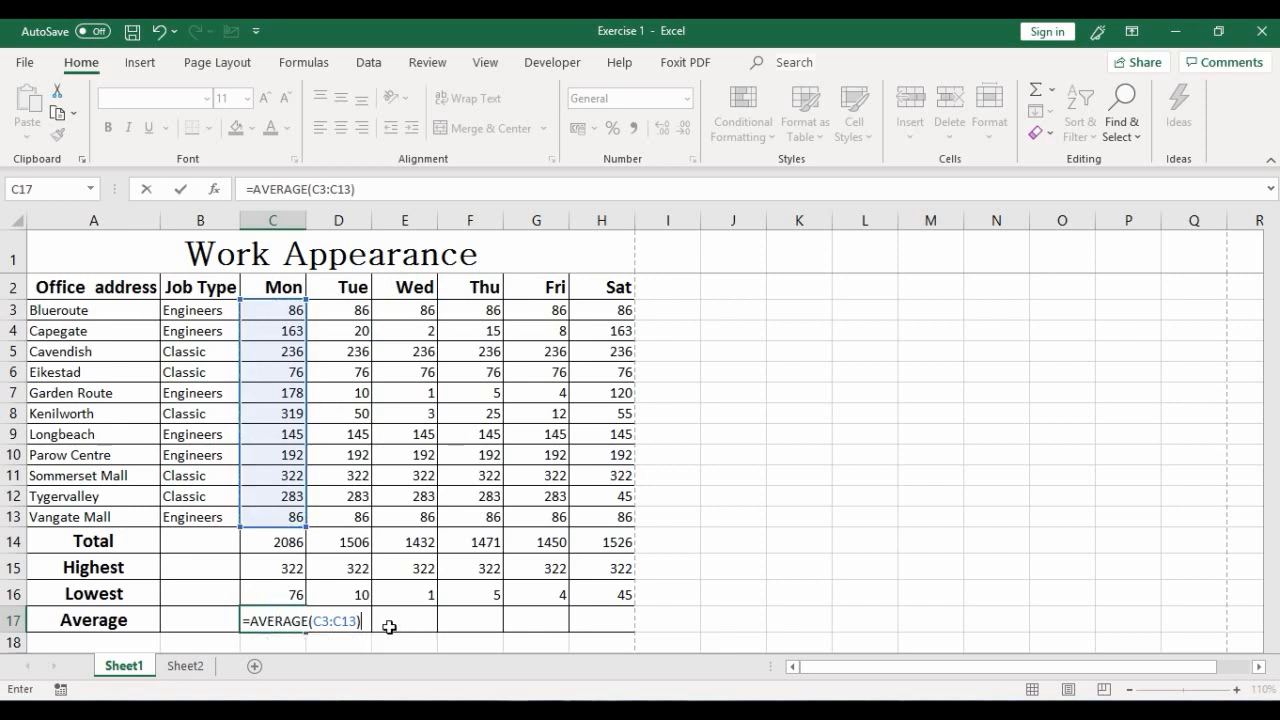
pyautogui.click(178, 190)
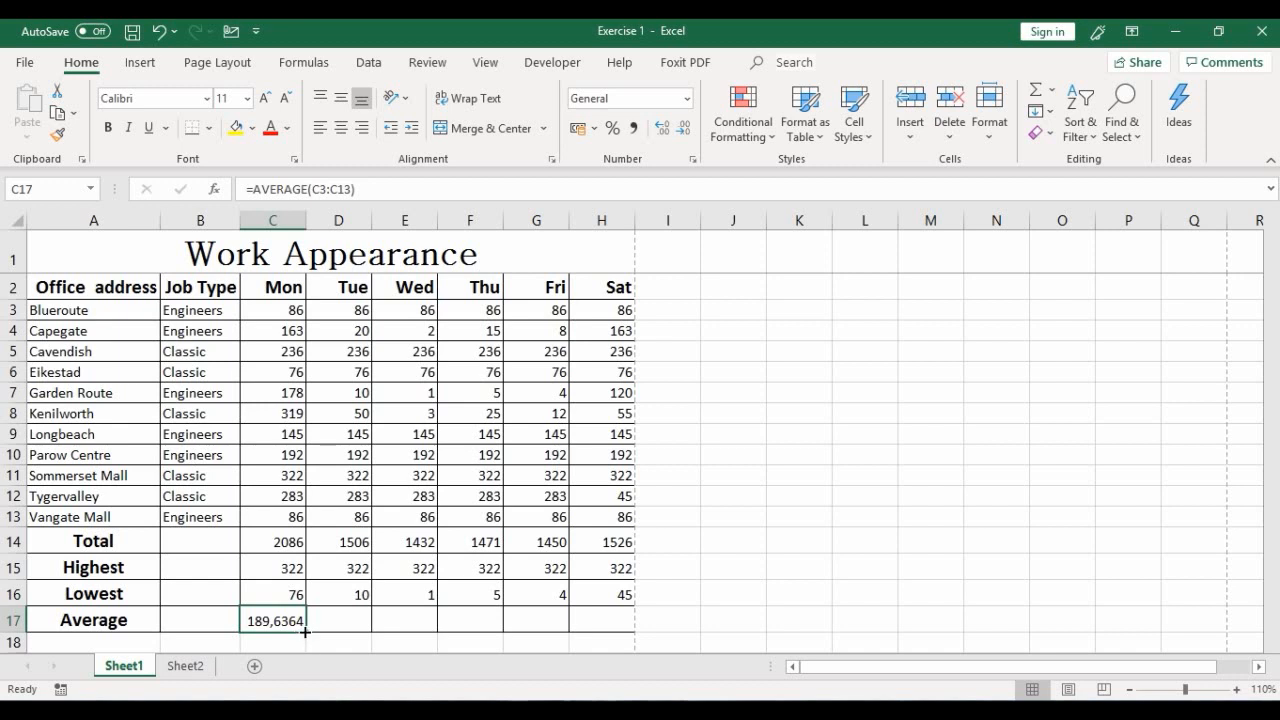
# Step: Fill the C17 average formula across the Average row to H17 and check Saturday's copied formula
pyautogui.moveTo(305, 634); pyautogui.dragTo(613, 634)
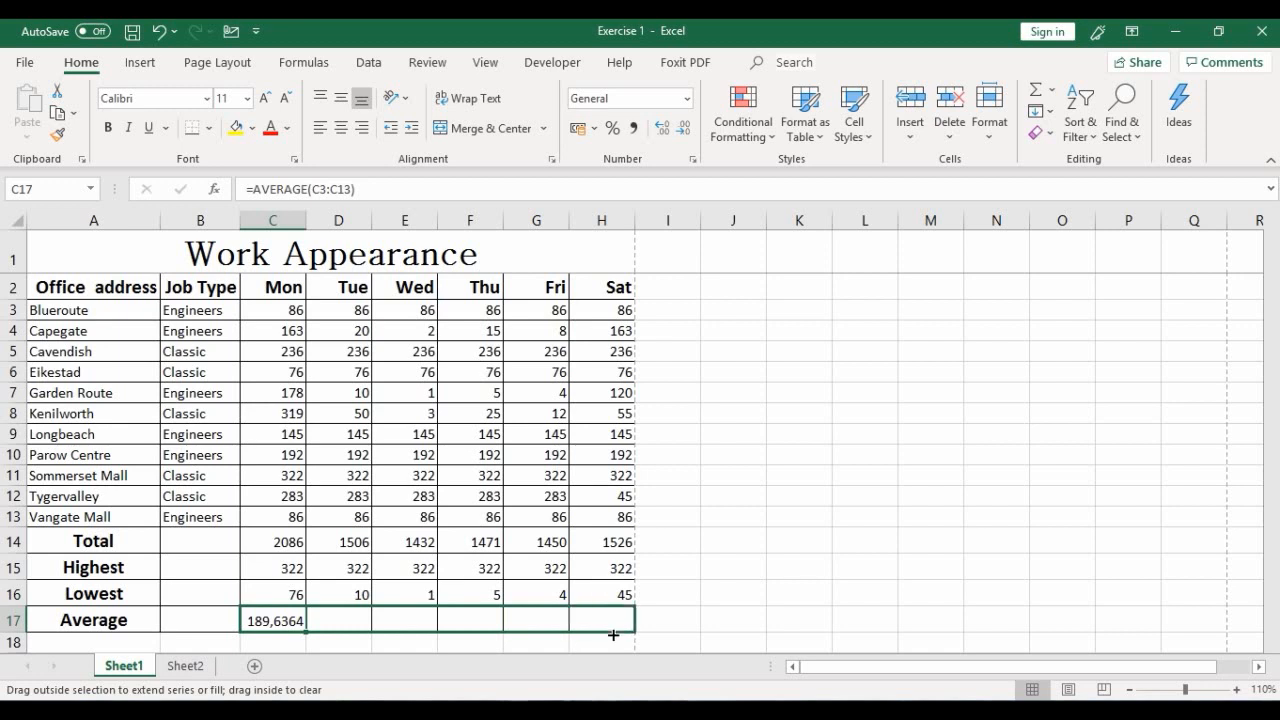
pyautogui.moveTo(613, 634); pyautogui.dragTo(611, 634)
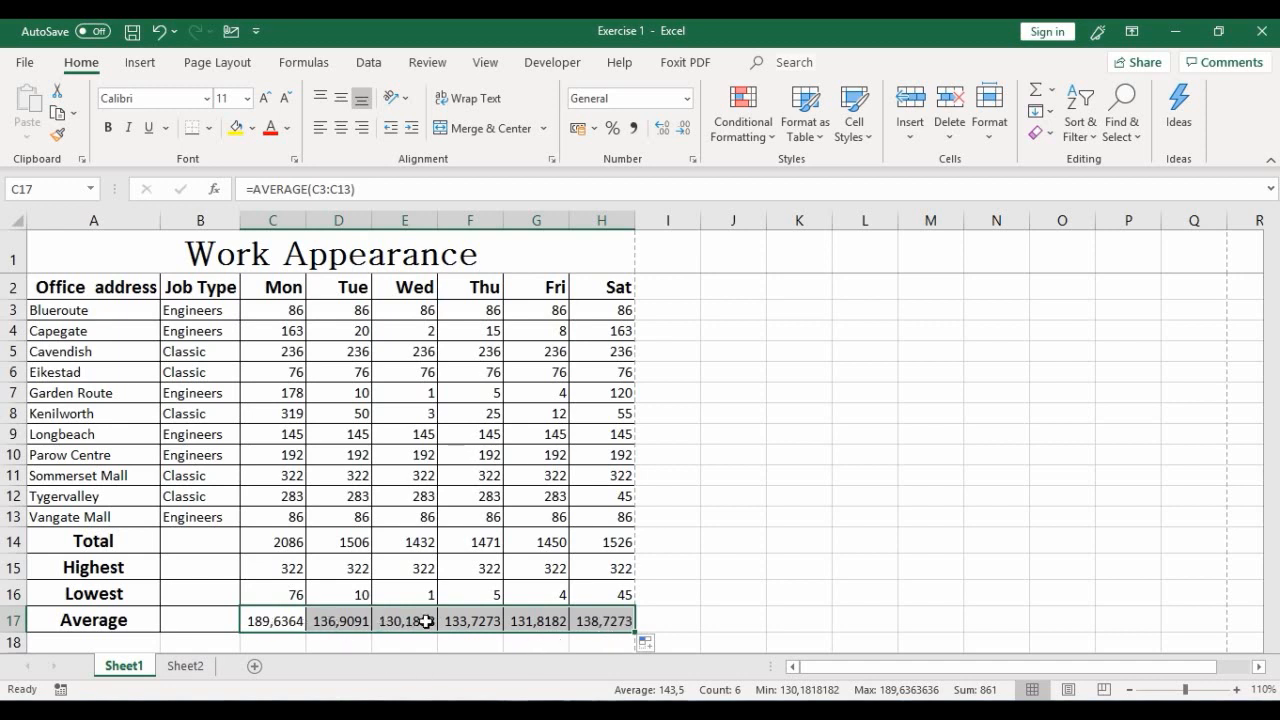
pyautogui.click(611, 619)
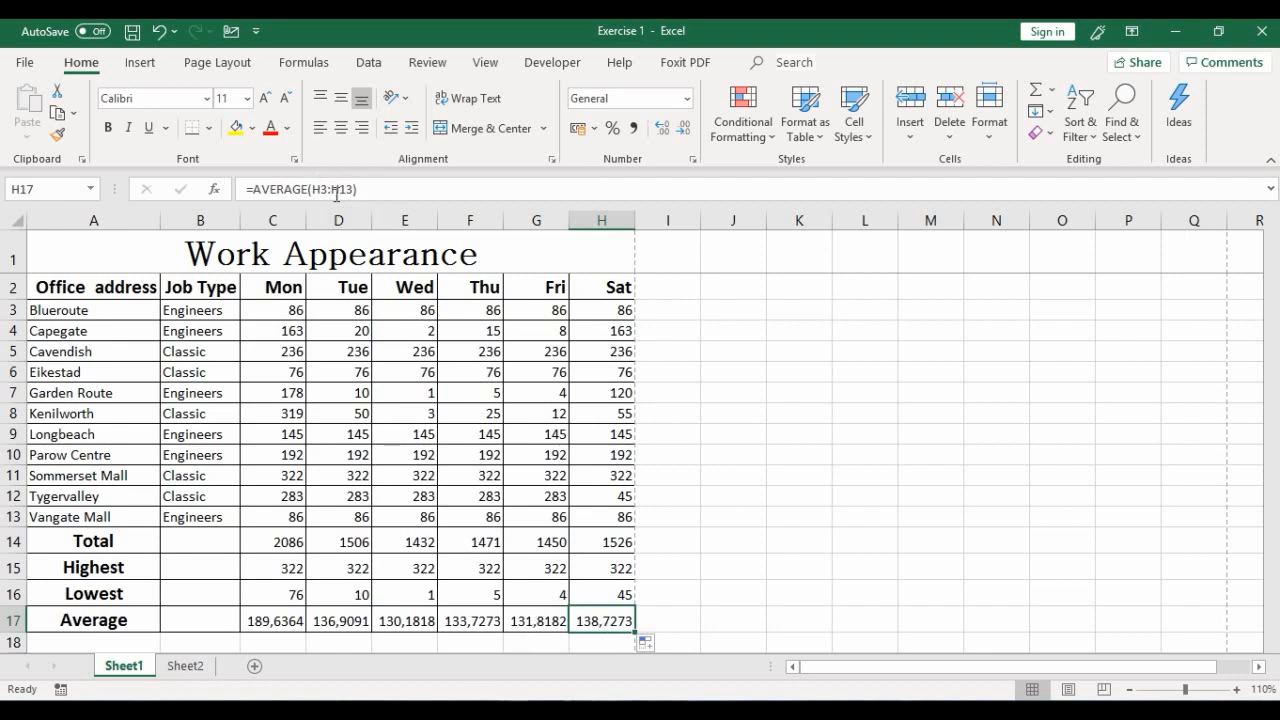
# Step: Examine the copied average formulas for Friday and Tuesday in the Average row
pyautogui.click(523, 620)
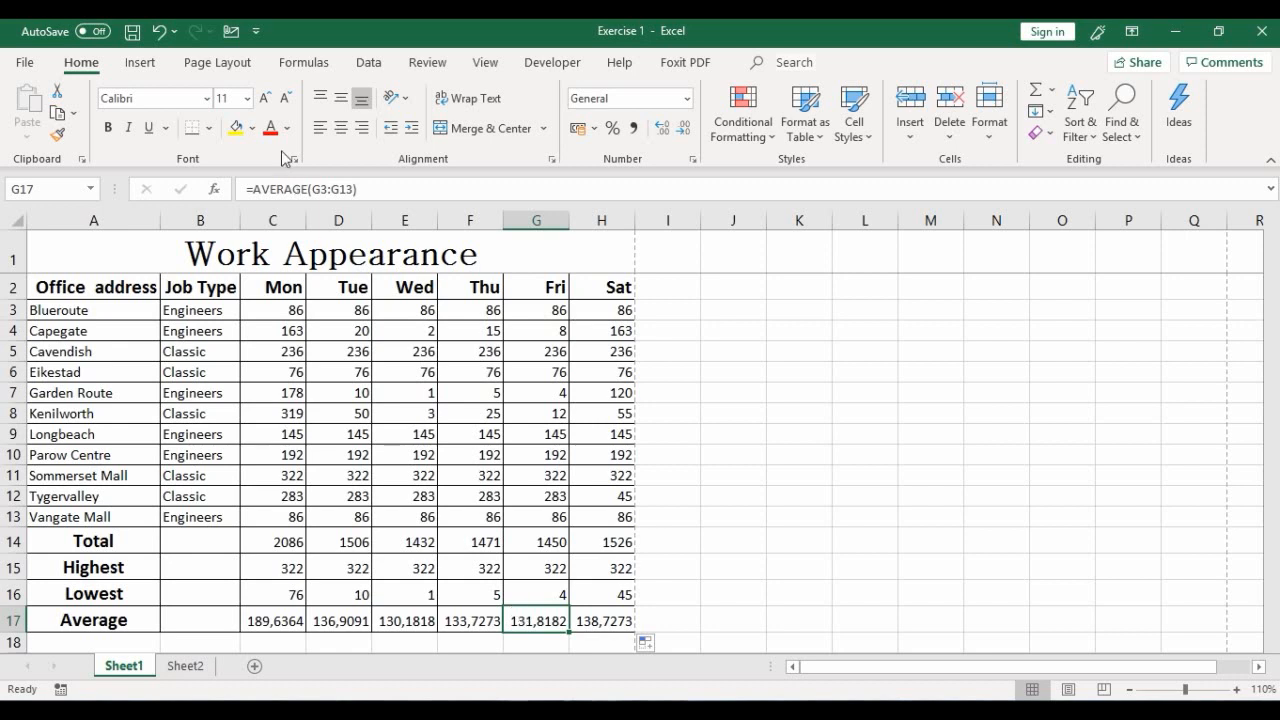
pyautogui.click(342, 621)
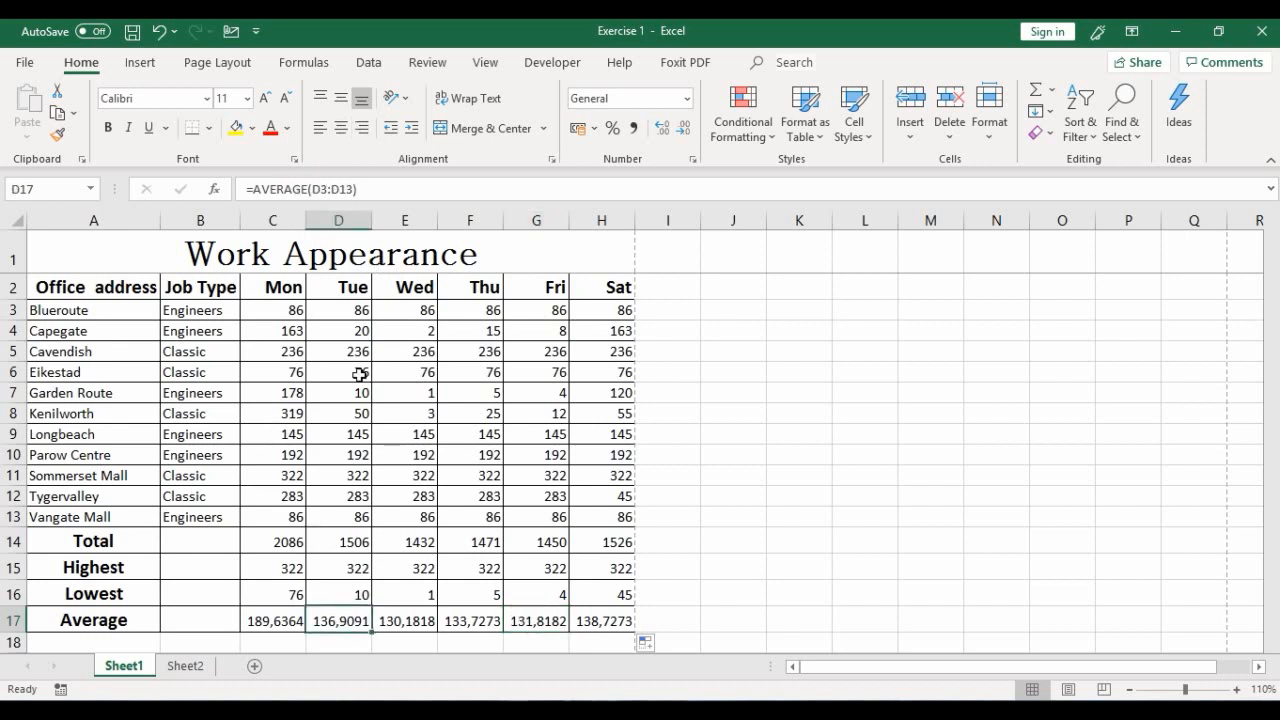
pyautogui.click(666, 620)
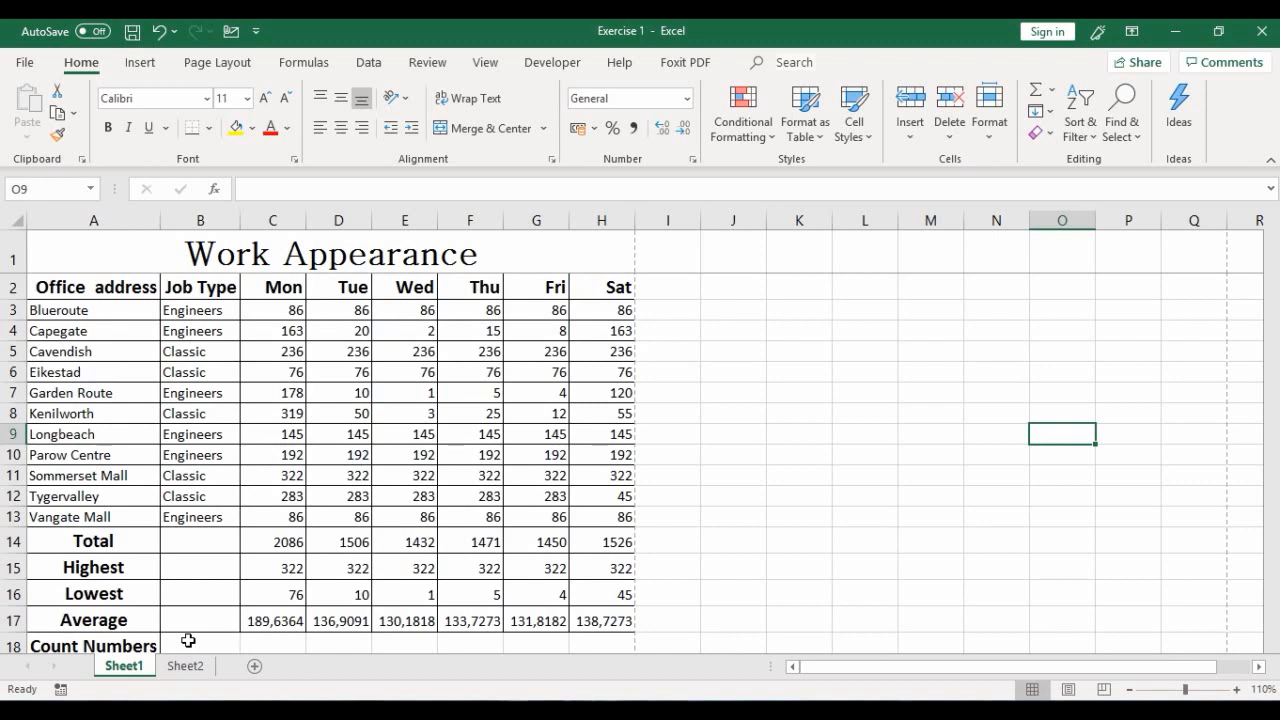
# Step: Count Monday's numeric entries in C18 with the formula =COUNT(C3:C13)
pyautogui.click(271, 642)
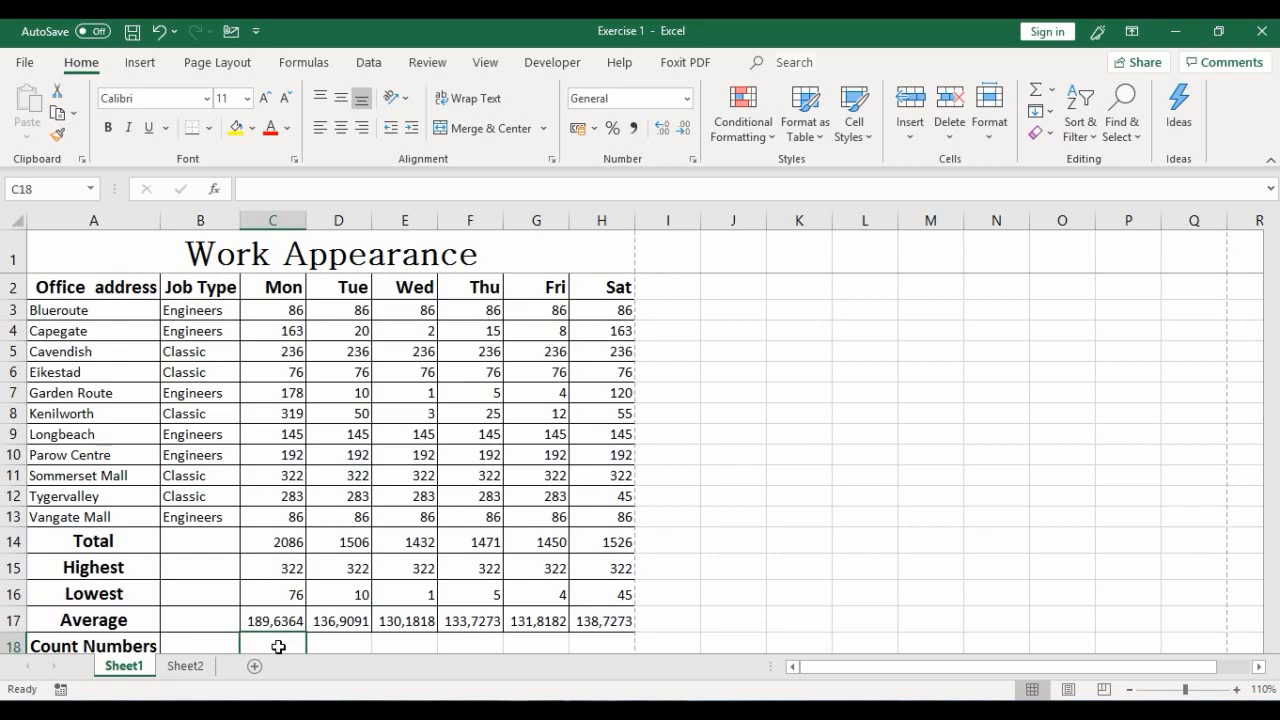
pyautogui.write('=')
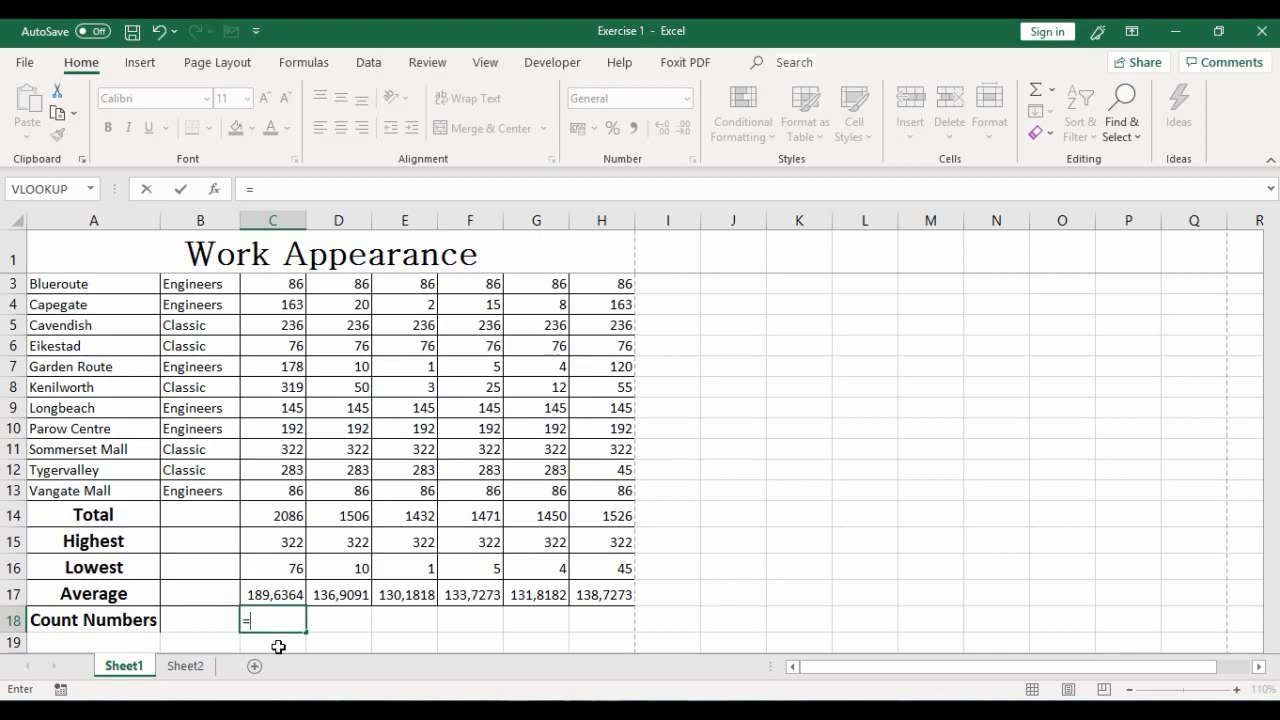
pyautogui.write('Coun')
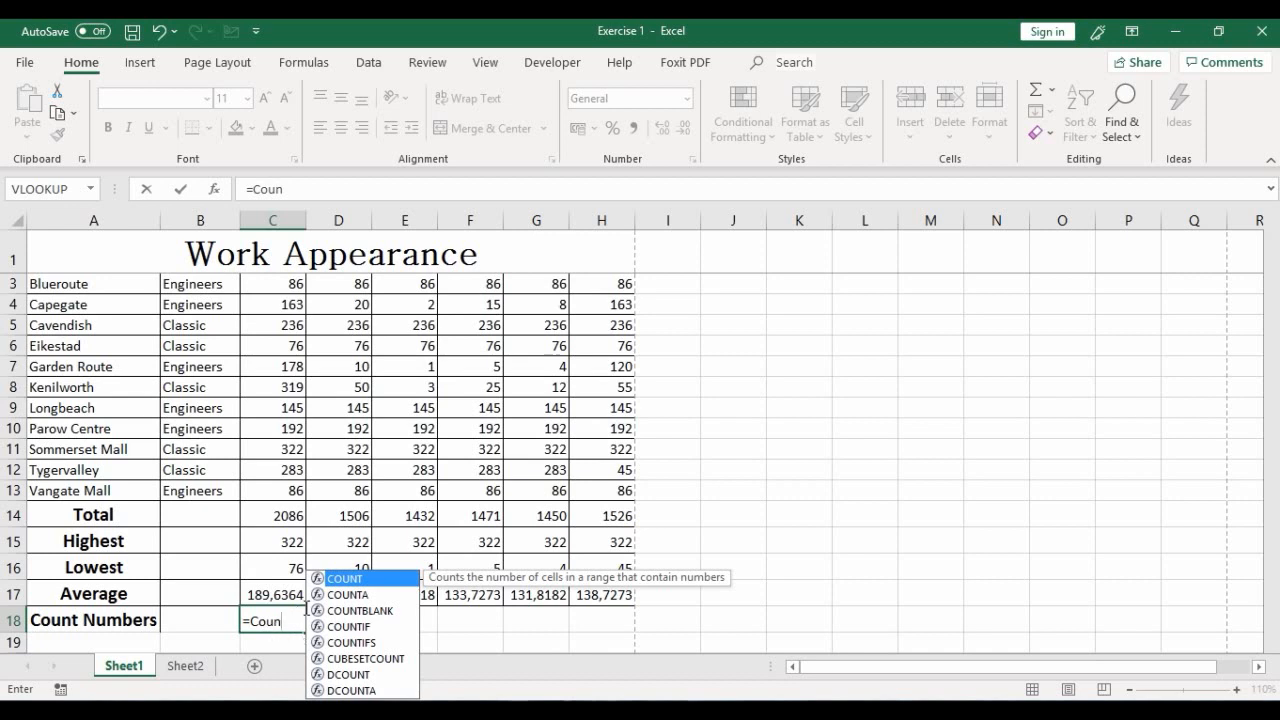
pyautogui.doubleClick(350, 581)
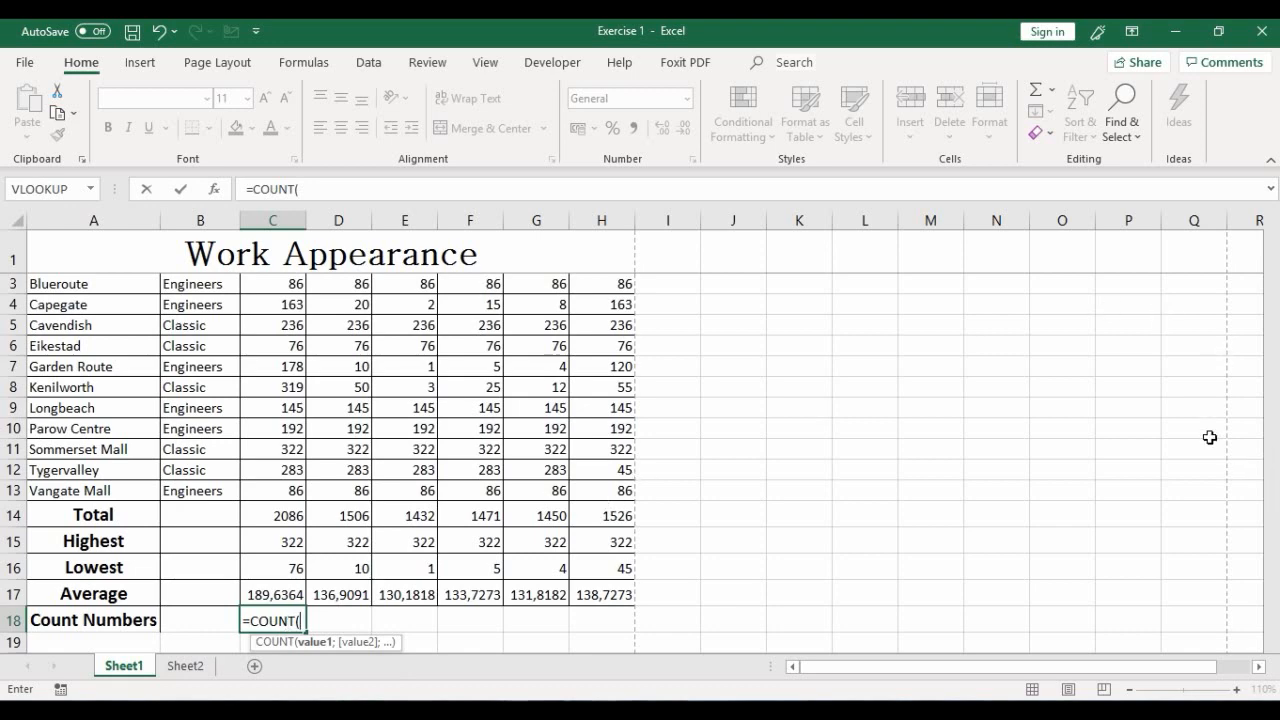
pyautogui.scroll(1, 1210, 437)
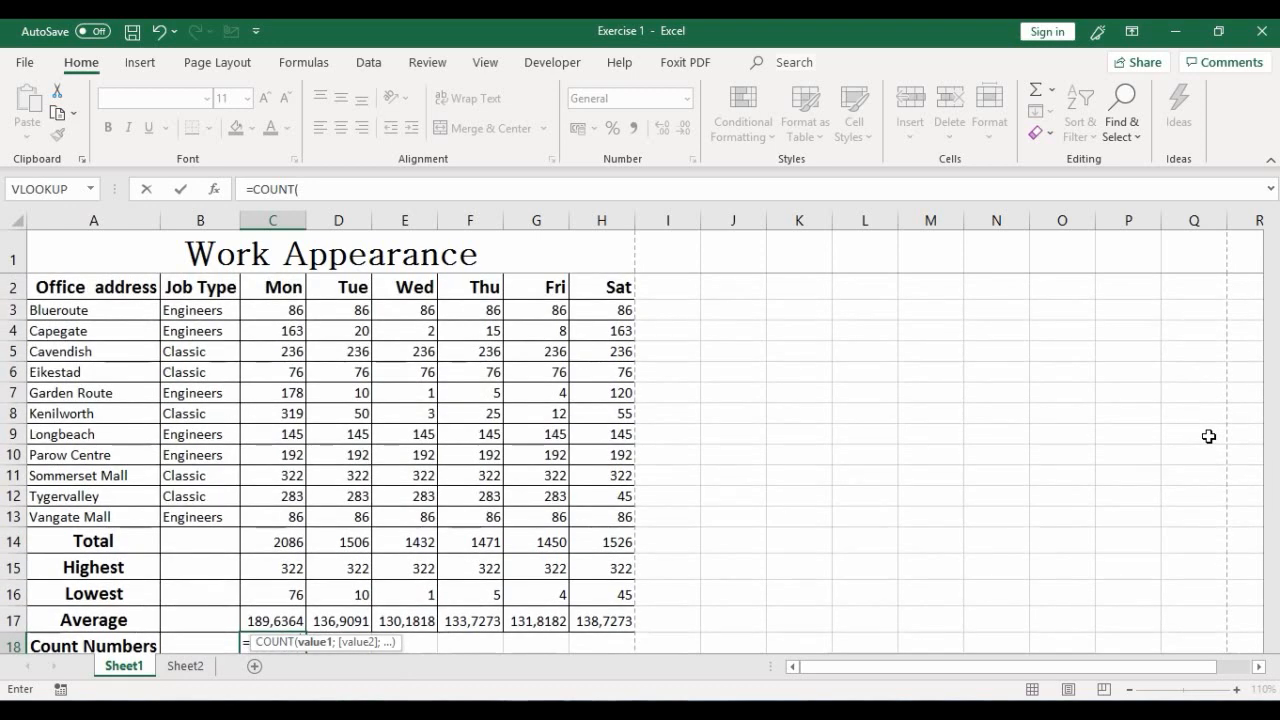
pyautogui.click(283, 310)
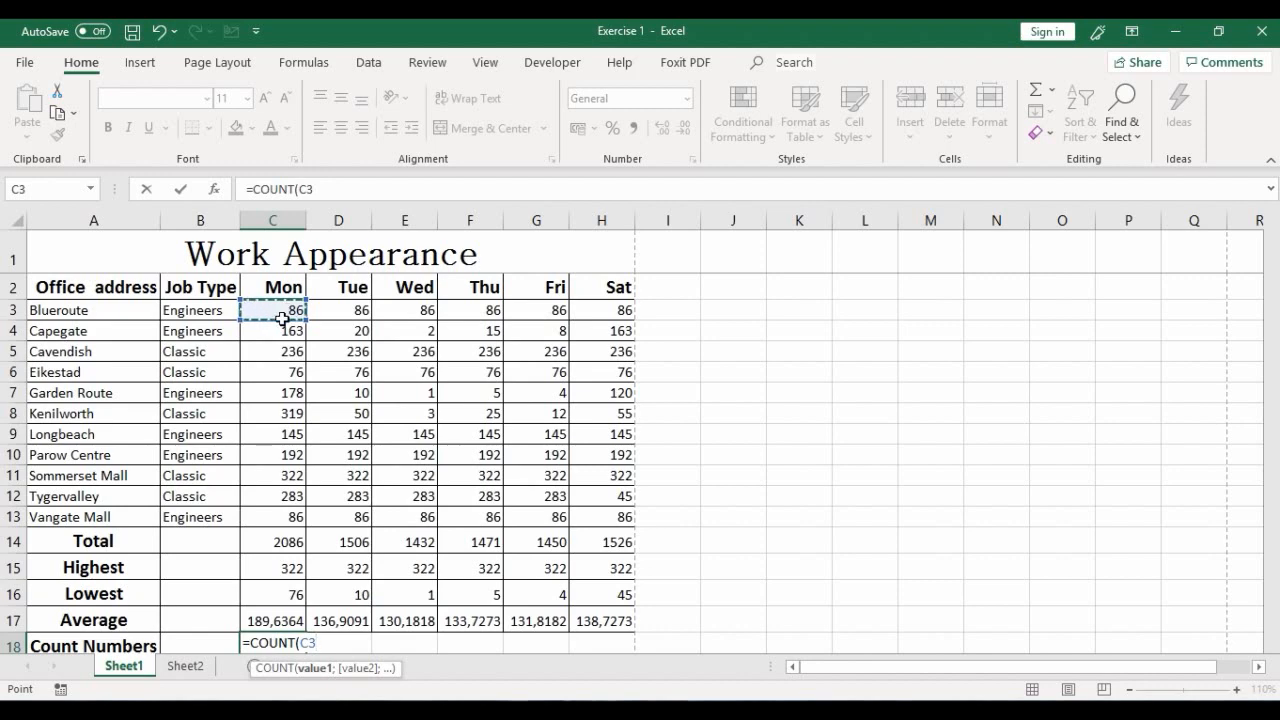
pyautogui.moveTo(283, 318); pyautogui.dragTo(278, 354)
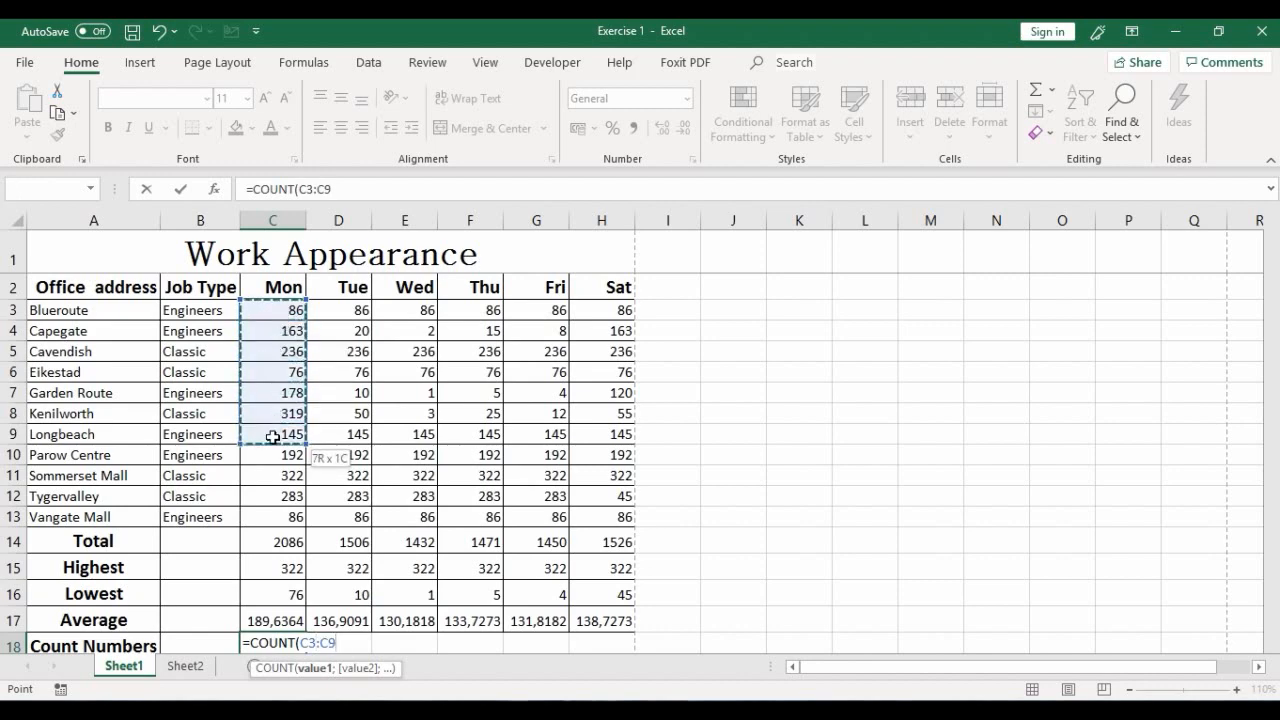
pyautogui.moveTo(272, 437); pyautogui.dragTo(278, 513)
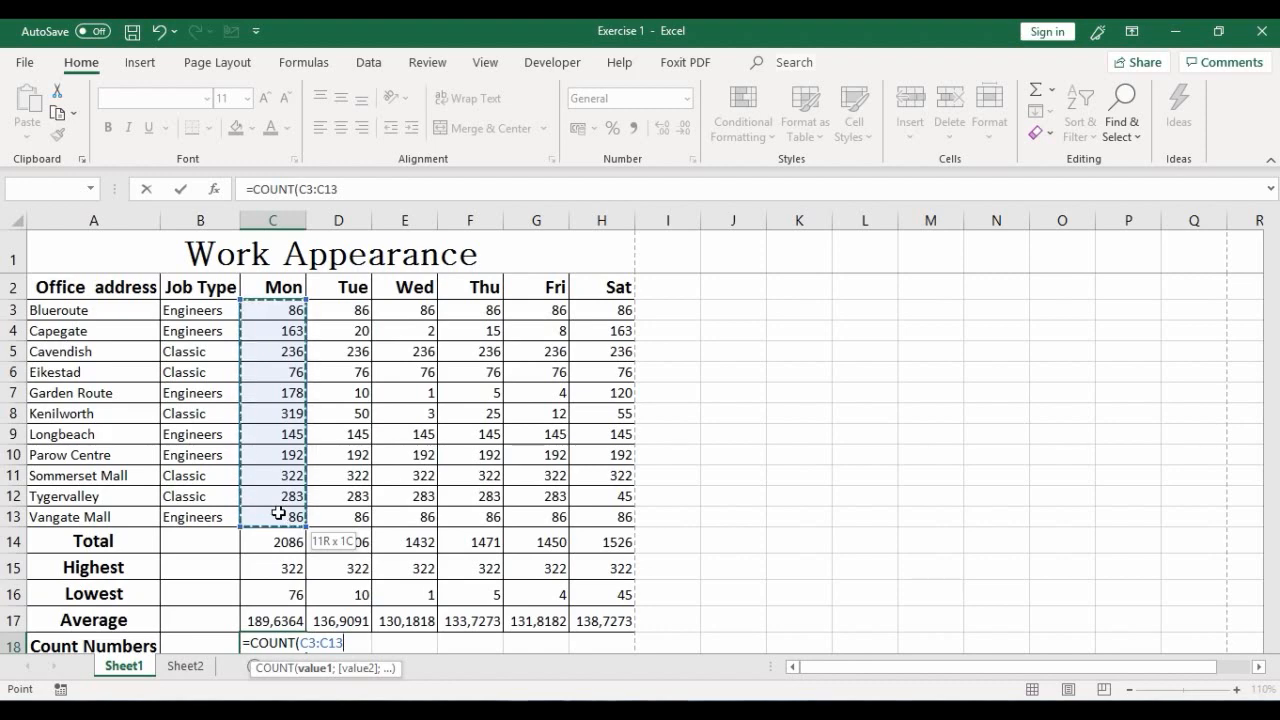
pyautogui.moveTo(278, 513); pyautogui.dragTo(278, 513)
pyautogui.write(')')
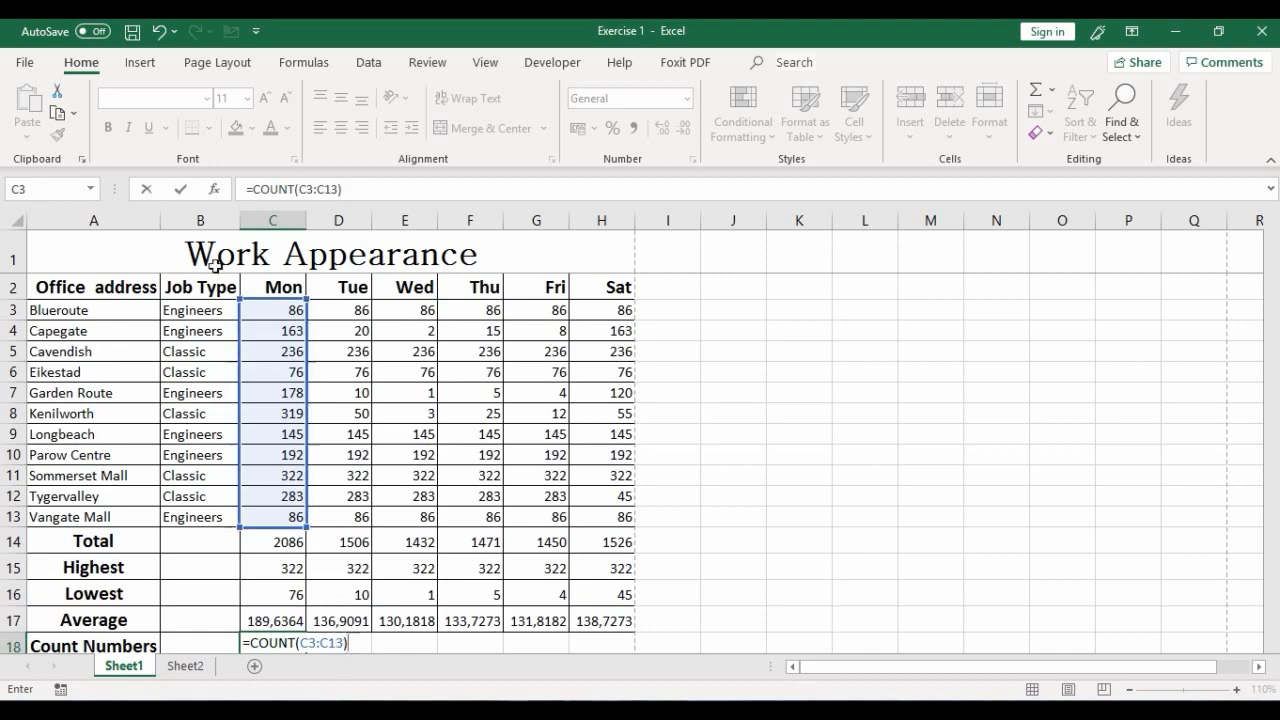
pyautogui.click(181, 190)
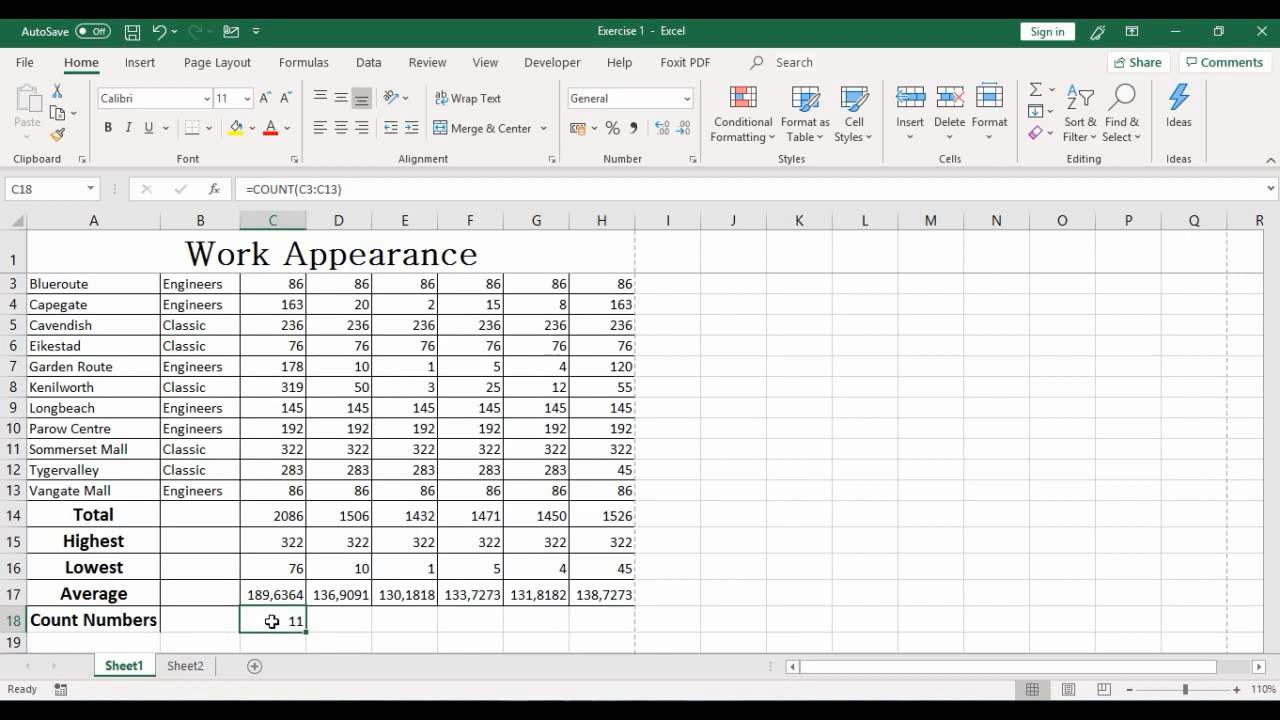
# Step: Check Monday's count by going through the values one by one from C3 to C13
pyautogui.scroll(-1, 428, 391)
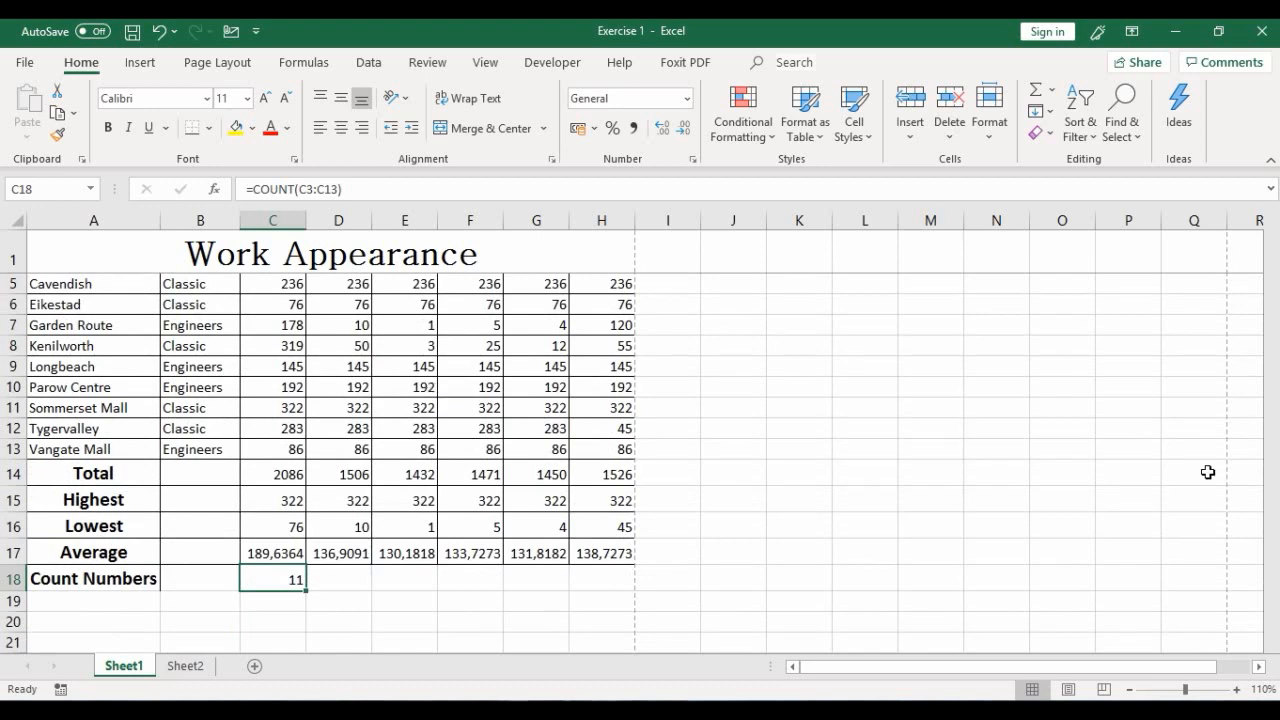
pyautogui.scroll(1, 1100, 402)
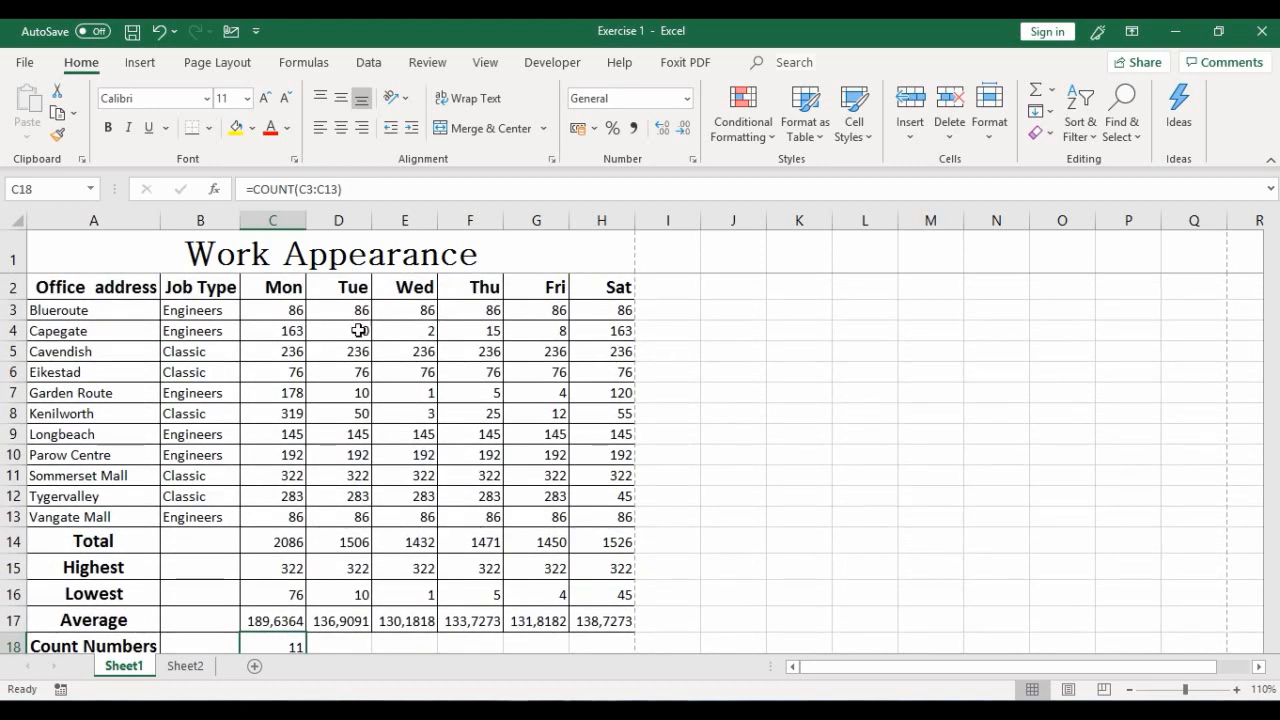
pyautogui.click(279, 310)
pyautogui.click(267, 332)
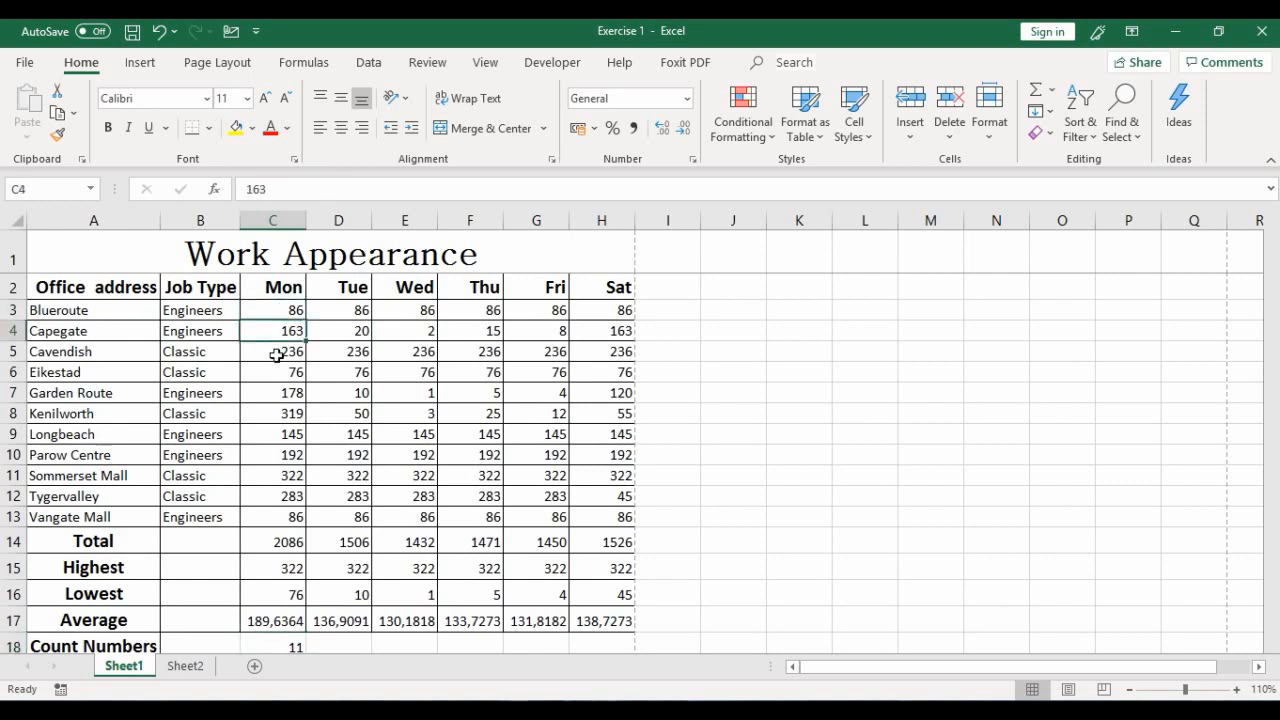
pyautogui.click(274, 355)
pyautogui.click(276, 371)
pyautogui.click(280, 397)
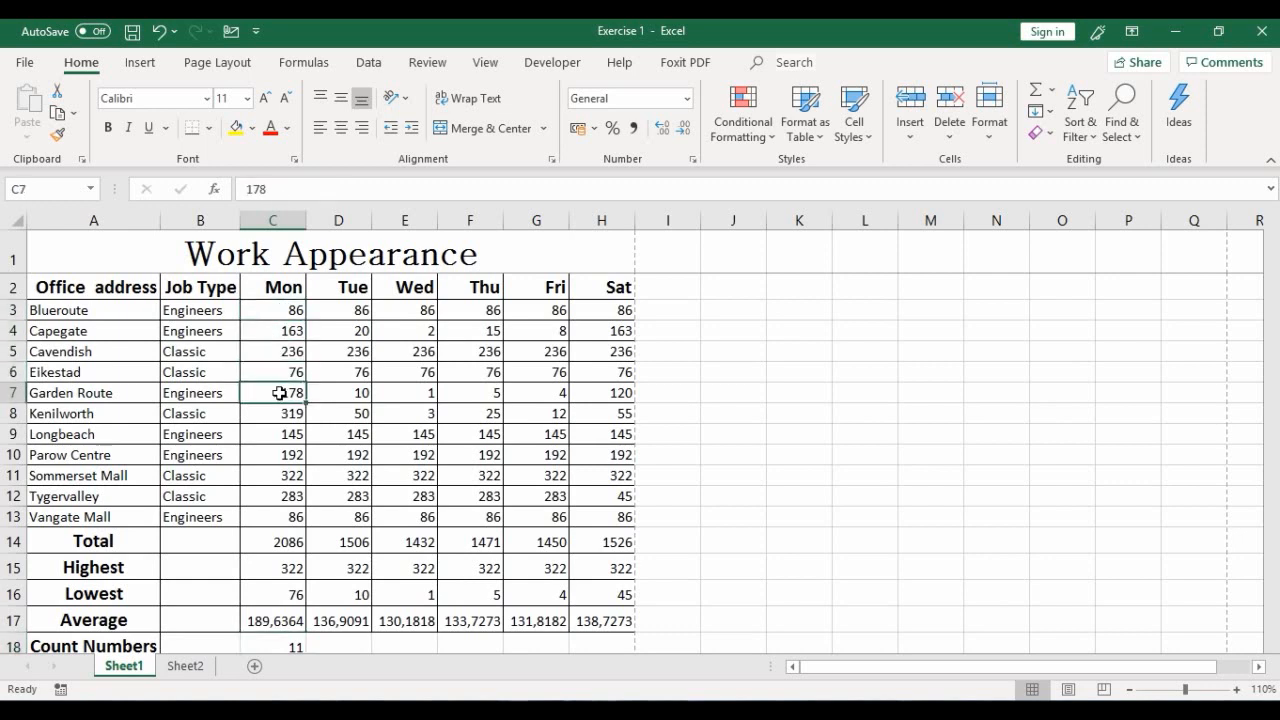
pyautogui.click(282, 412)
pyautogui.click(286, 431)
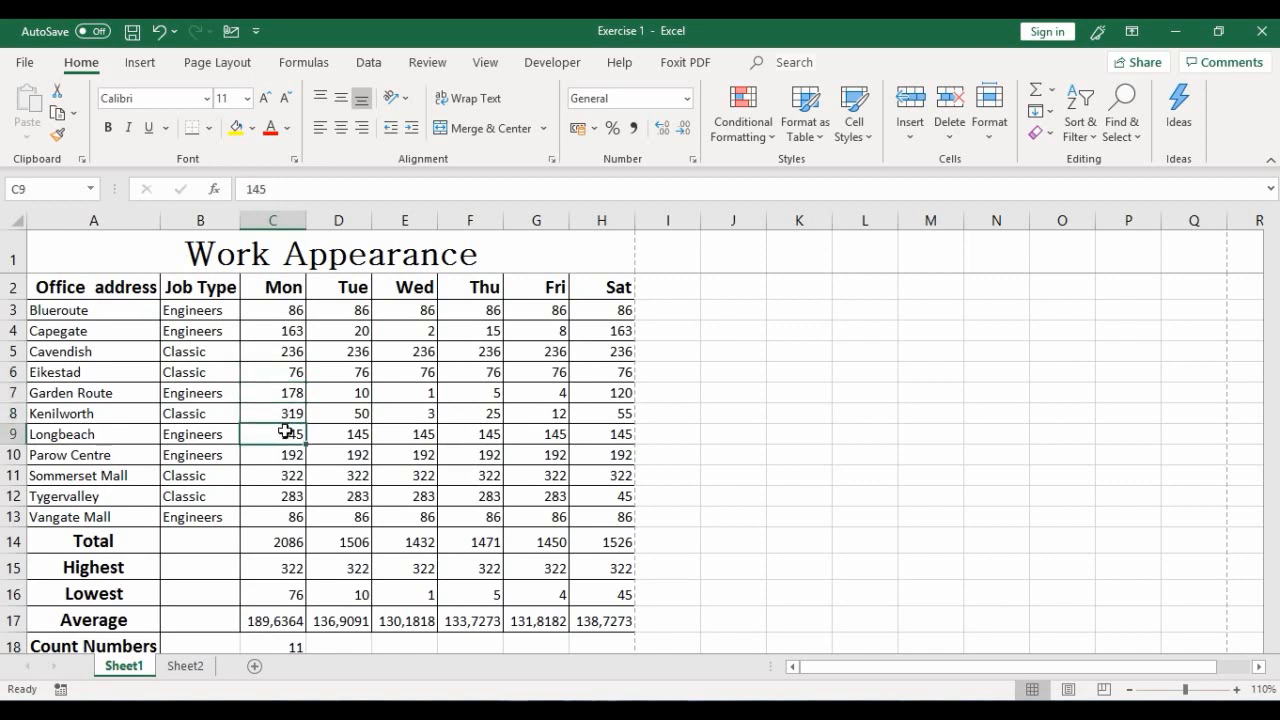
pyautogui.click(284, 458)
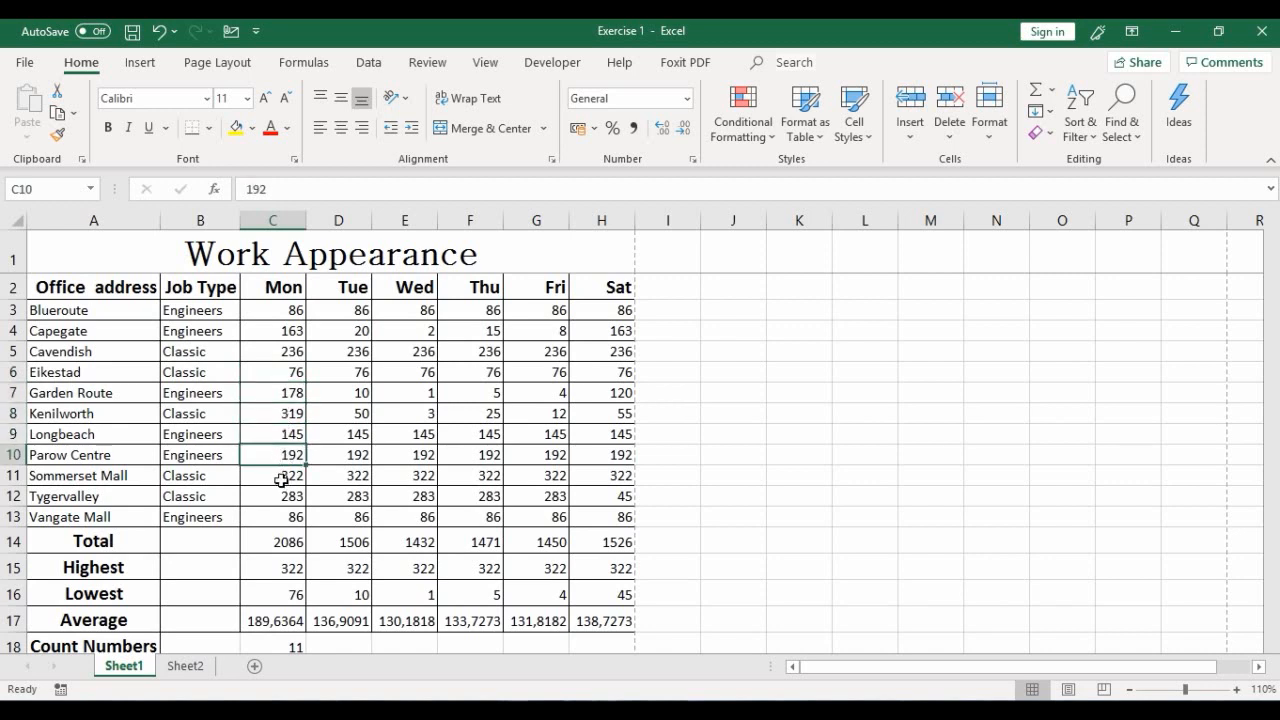
pyautogui.click(281, 478)
pyautogui.click(286, 497)
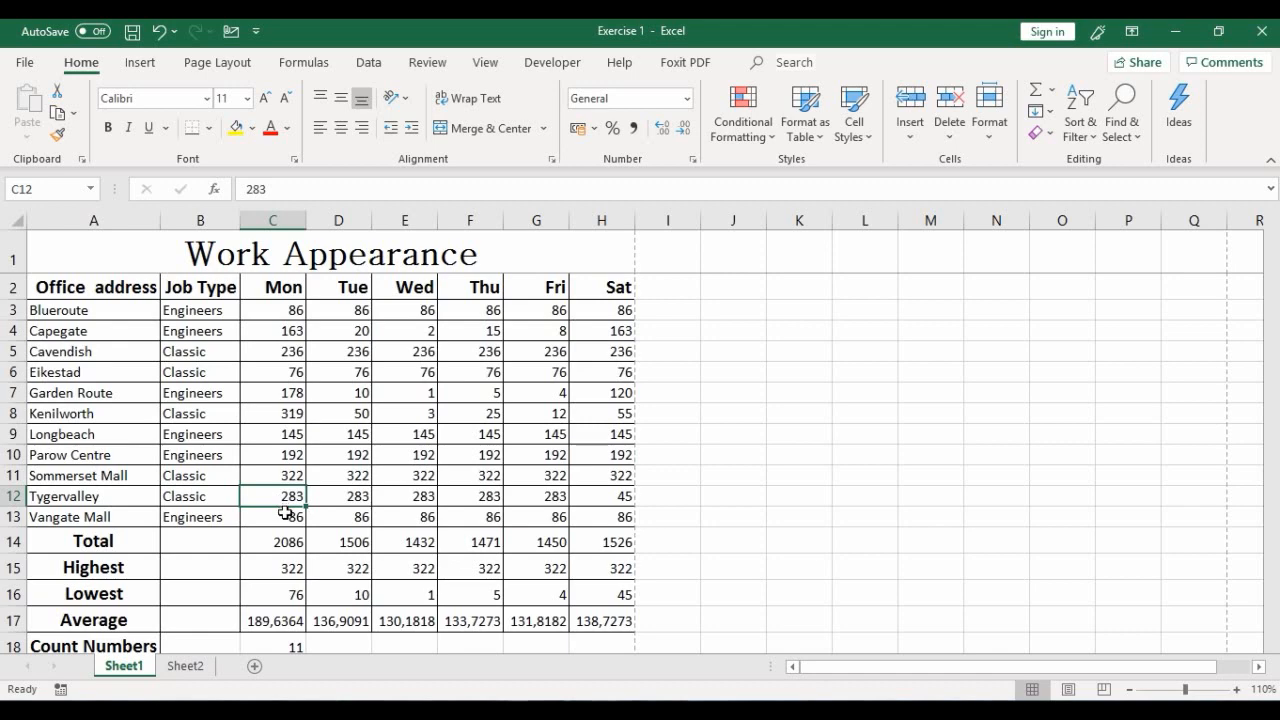
pyautogui.click(284, 517)
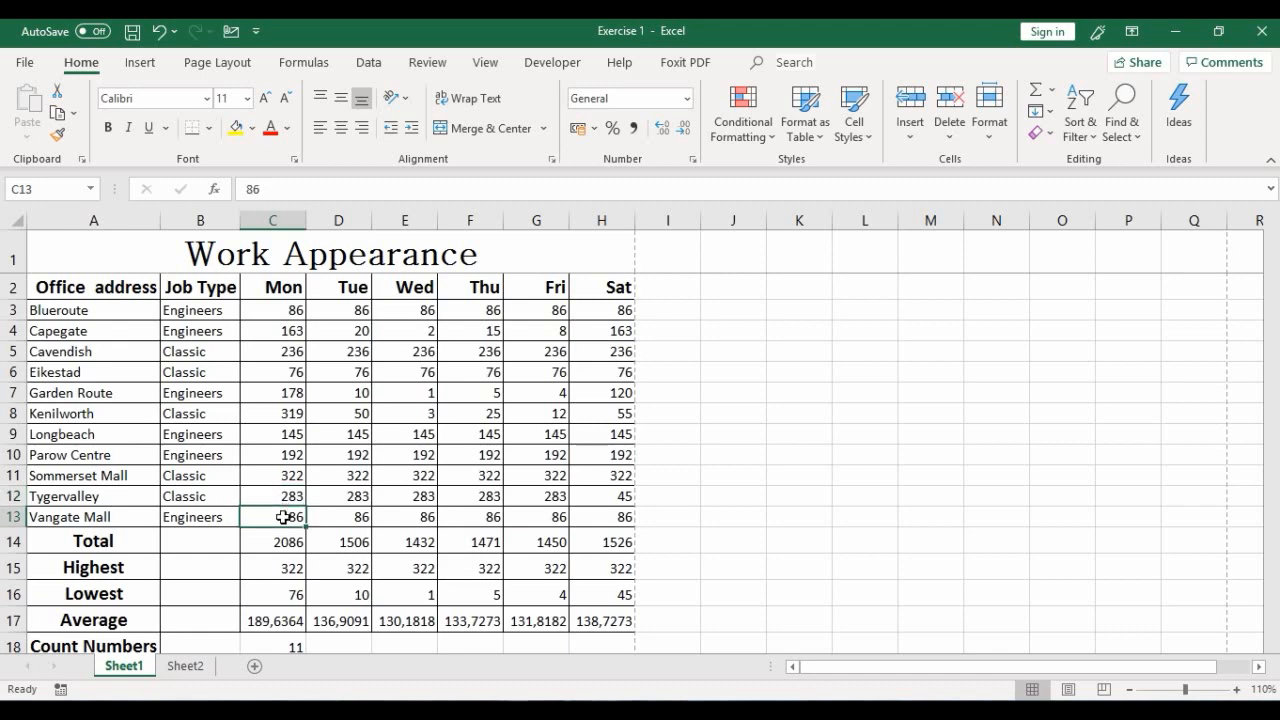
# Step: Fill the C18 count formula across the Count Numbers row to H18
pyautogui.scroll(-1, 512, 480)
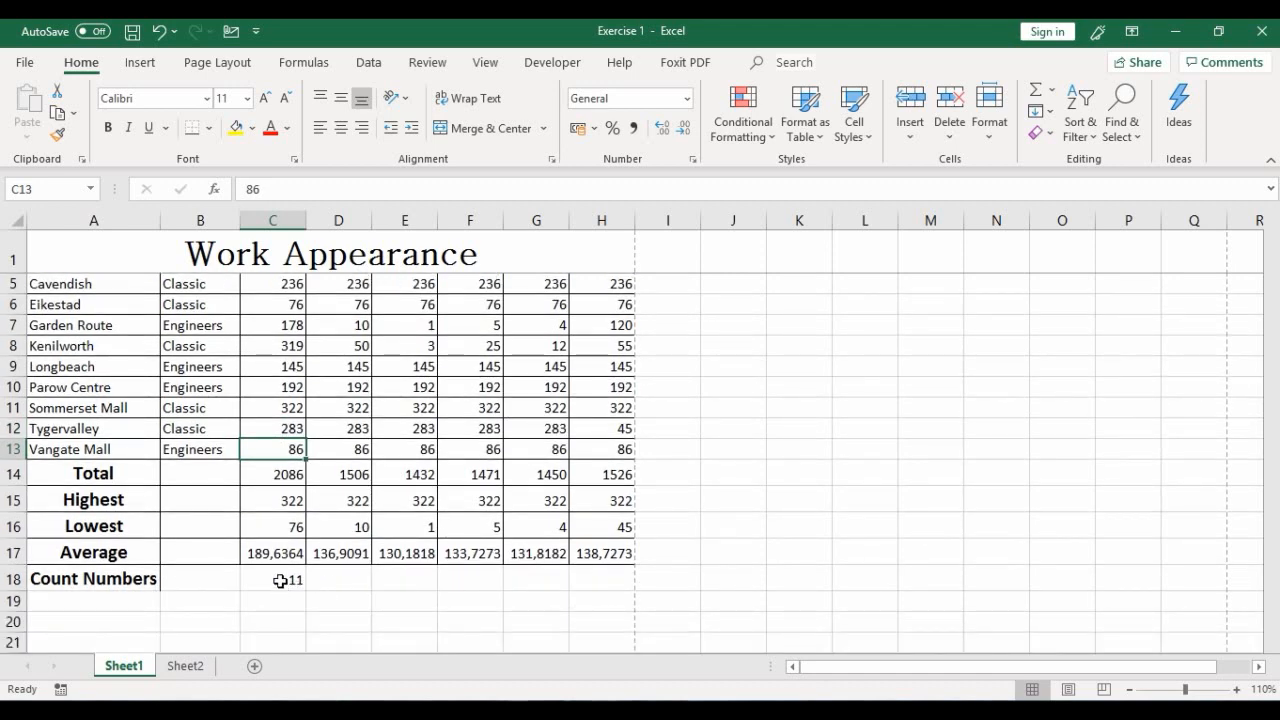
pyautogui.click(280, 580)
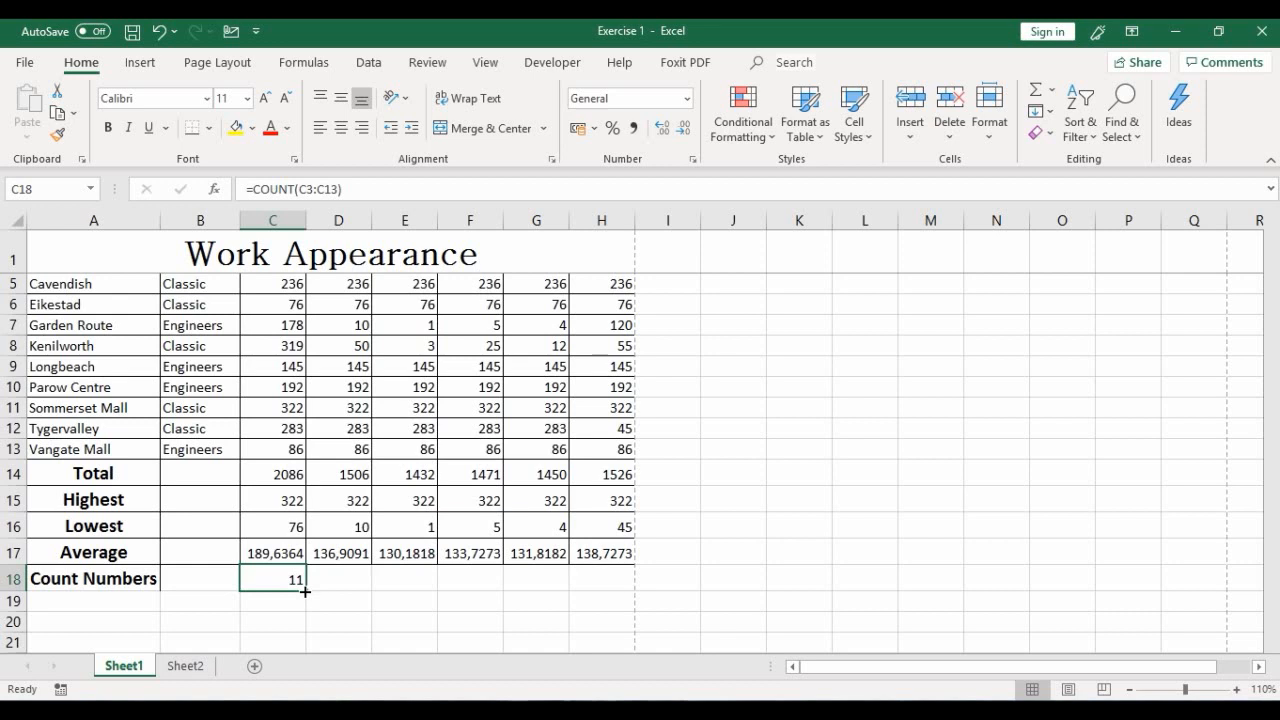
pyautogui.moveTo(304, 591); pyautogui.dragTo(609, 583)
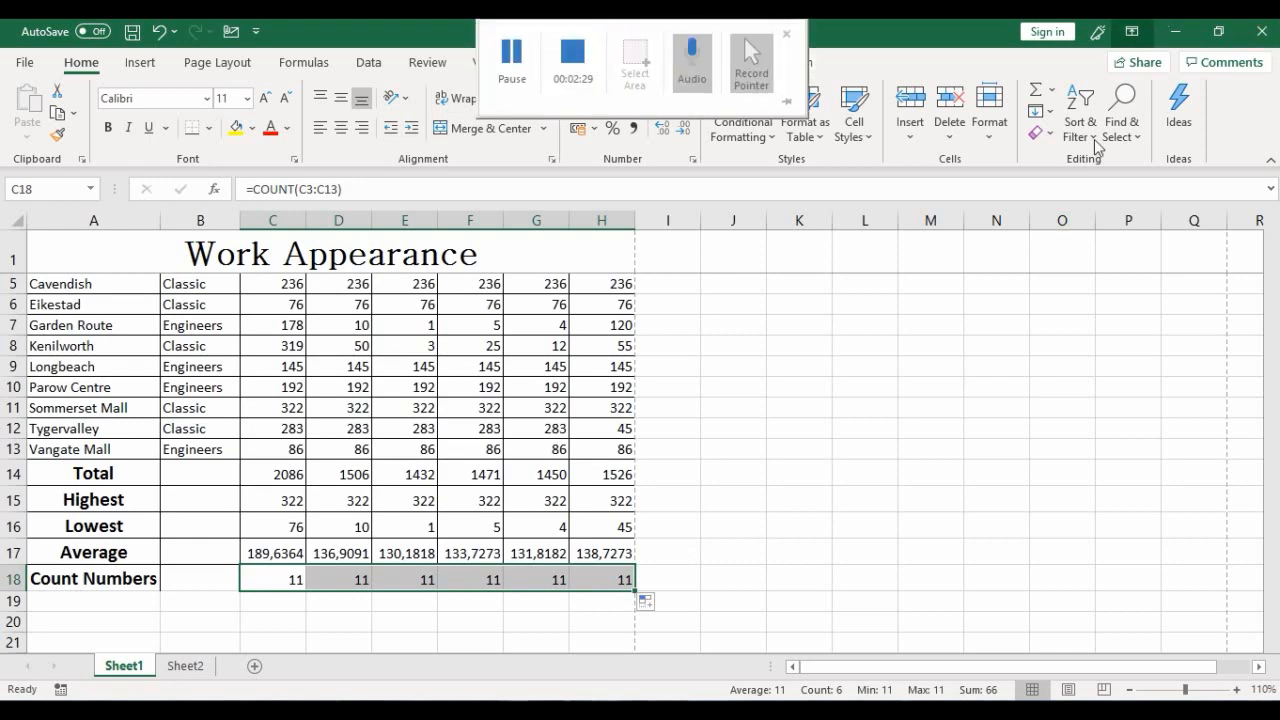
pyautogui.click(673, 579)
# Step: Examine the COUNT formulas in the Count Numbers row from Saturday back to Monday, comparing their cell ranges
pyautogui.scroll(1, 903, 467)
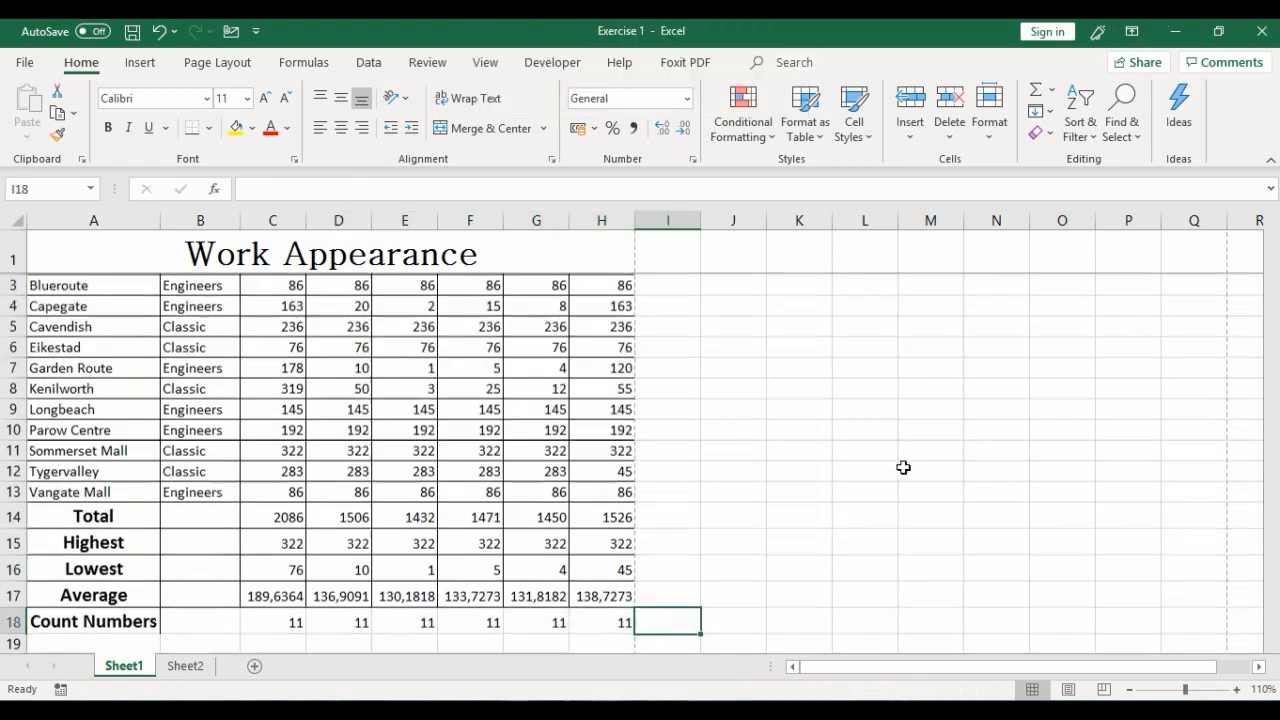
pyautogui.scroll(1, 903, 467)
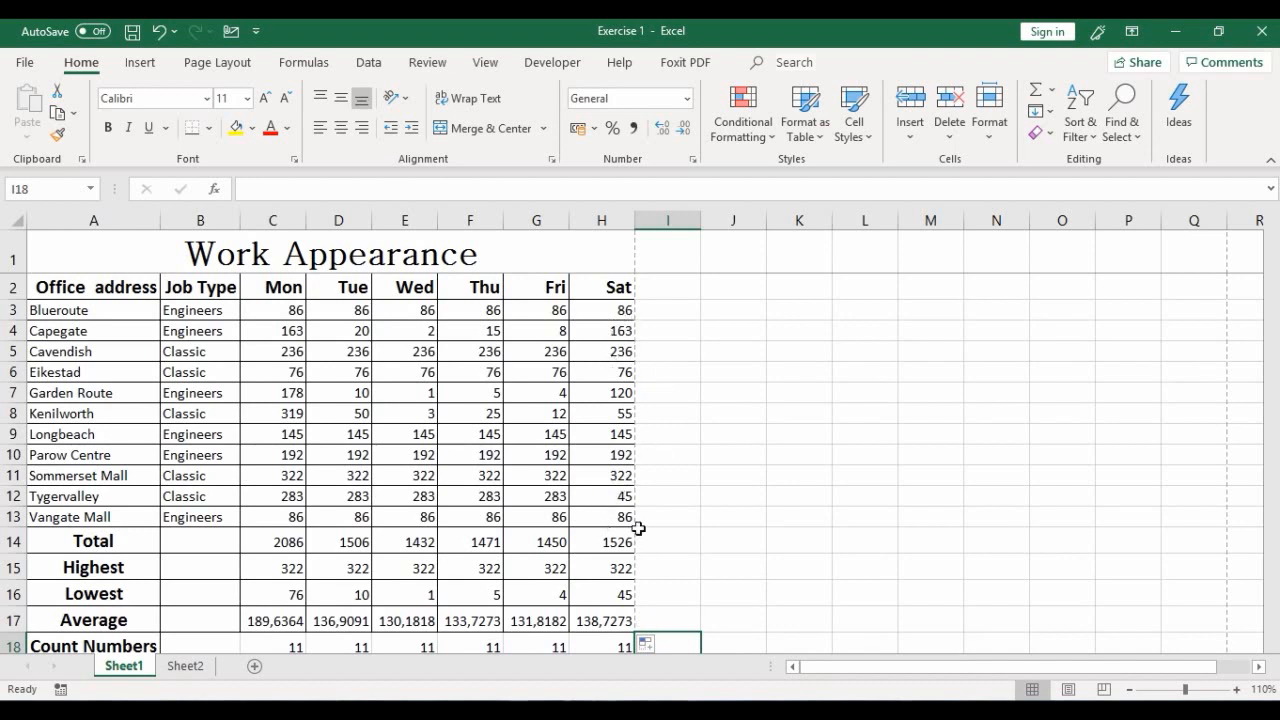
pyautogui.scroll(-2, 620, 525)
pyautogui.click(611, 583)
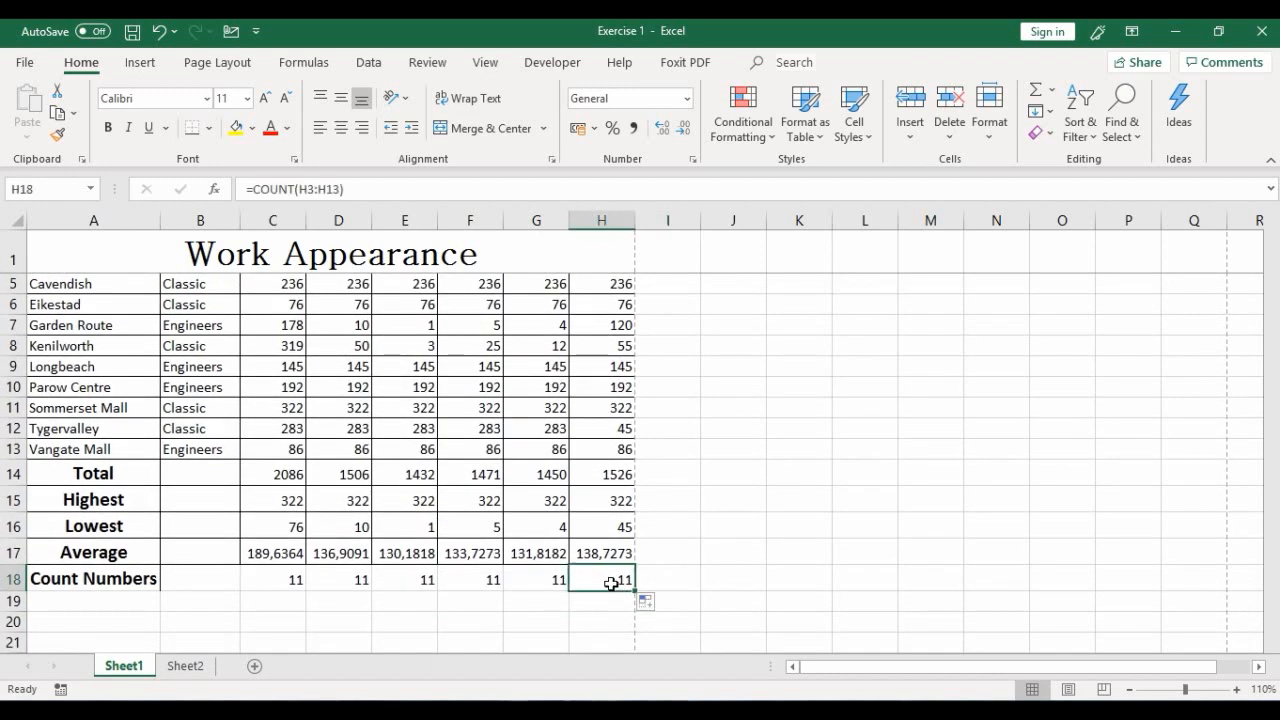
pyautogui.click(556, 580)
pyautogui.click(468, 578)
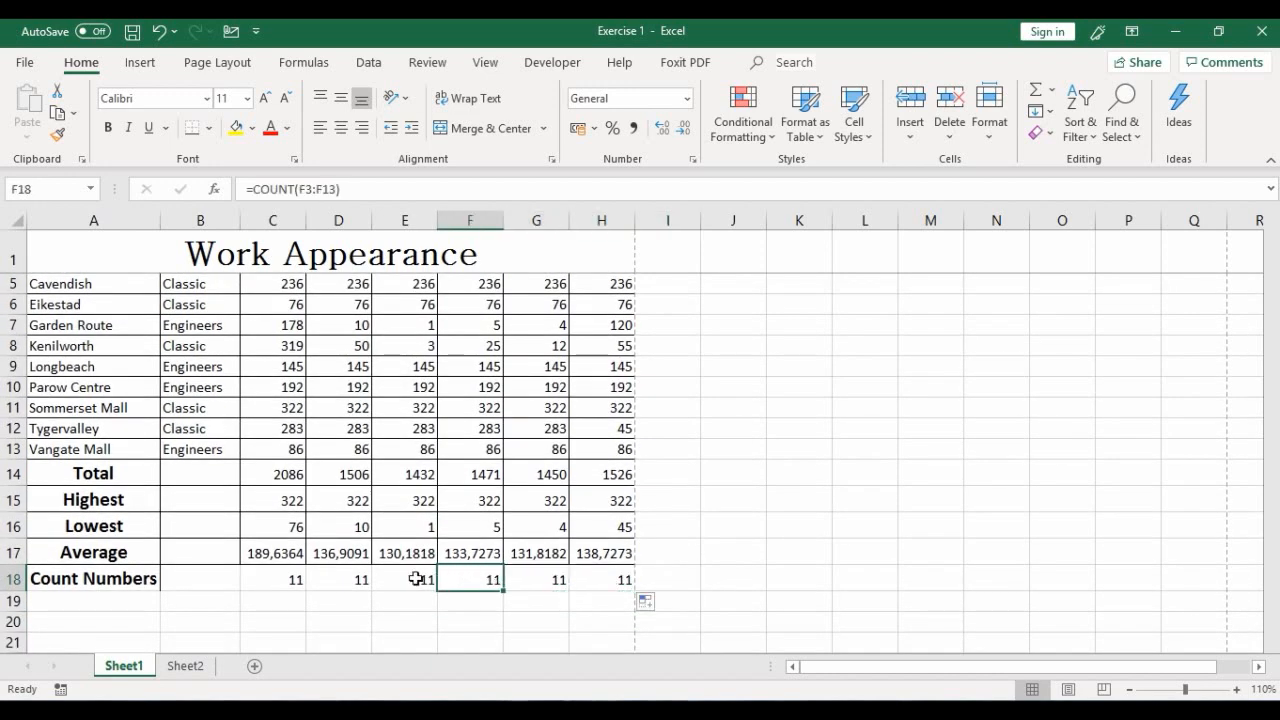
pyautogui.click(416, 578)
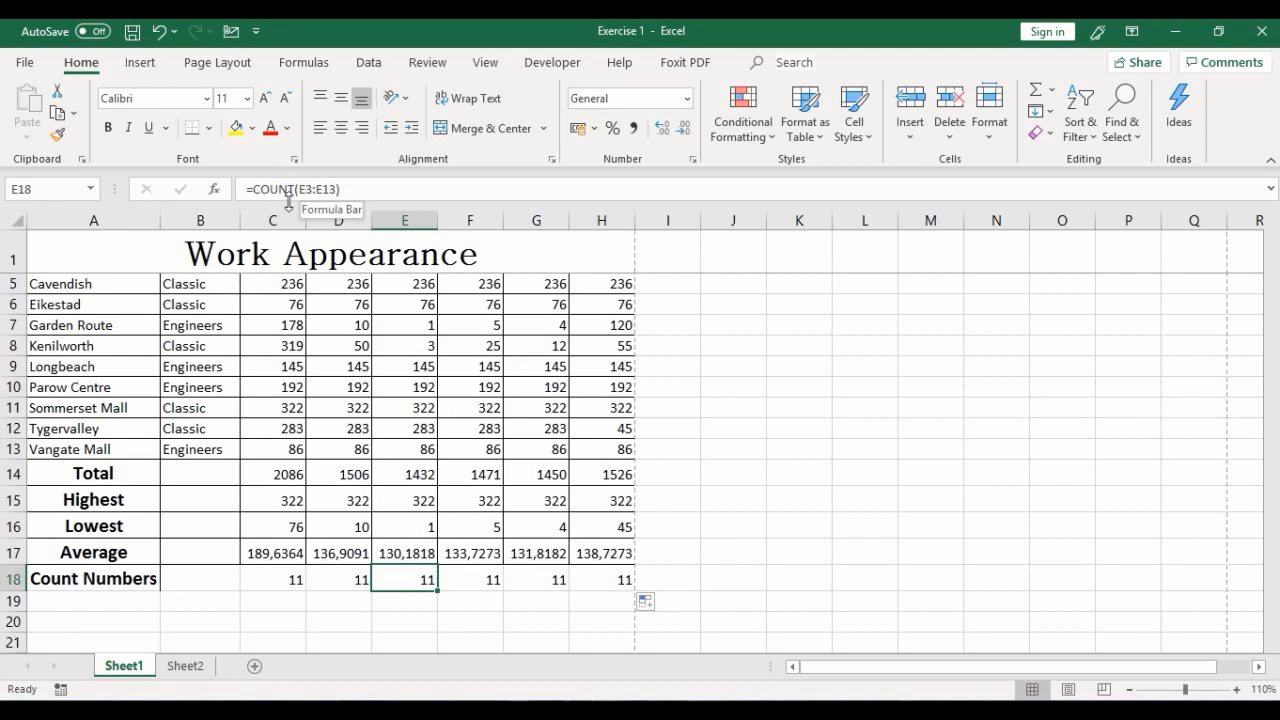
pyautogui.click(350, 579)
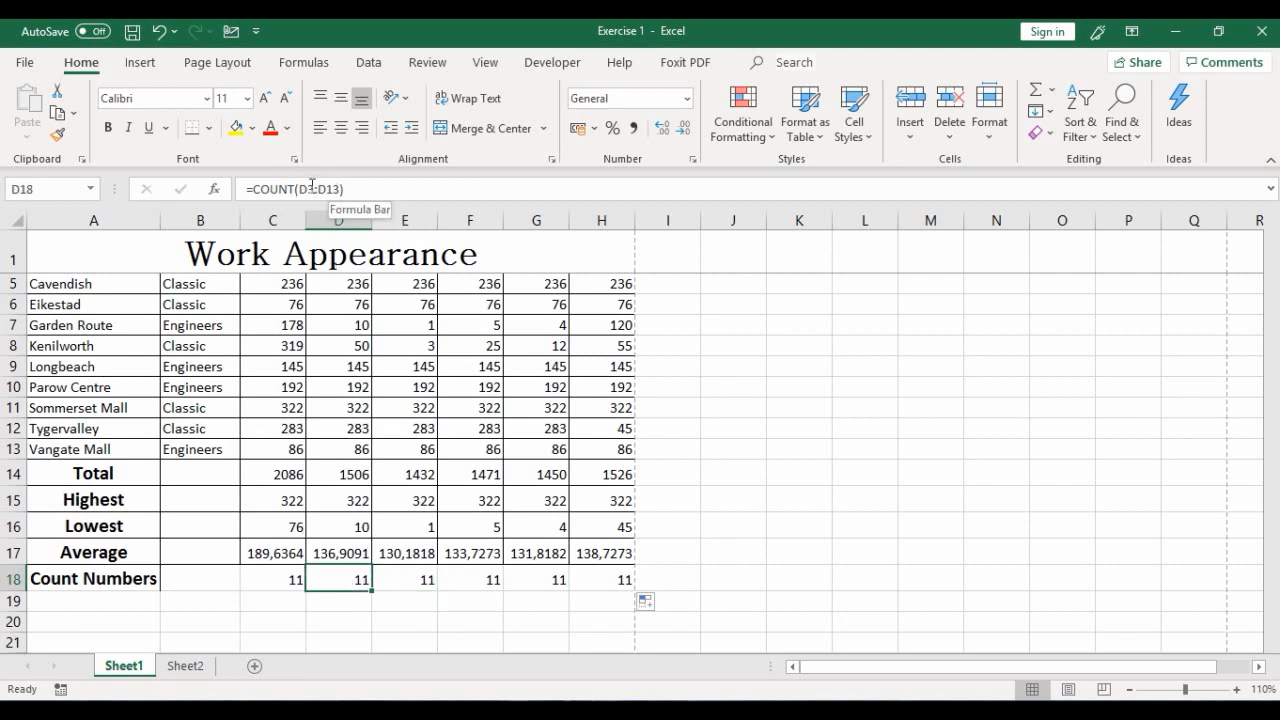
pyautogui.click(296, 579)
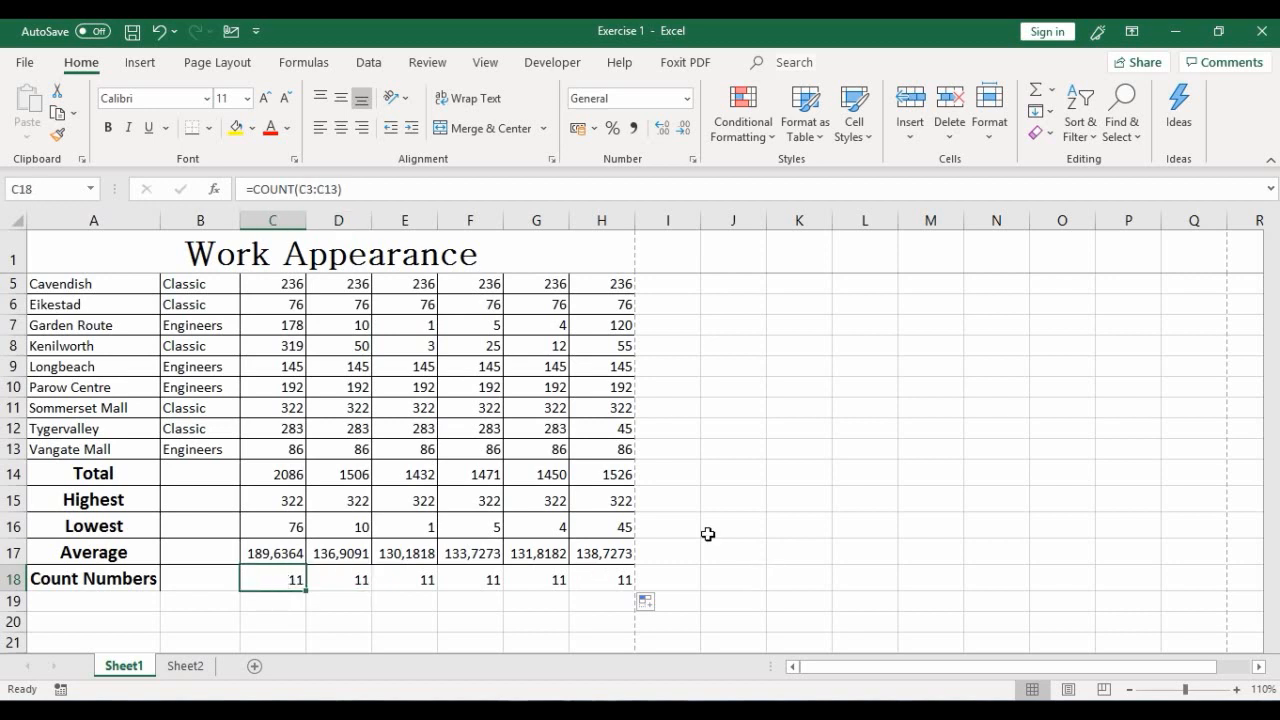
pyautogui.scroll(1, 682, 517)
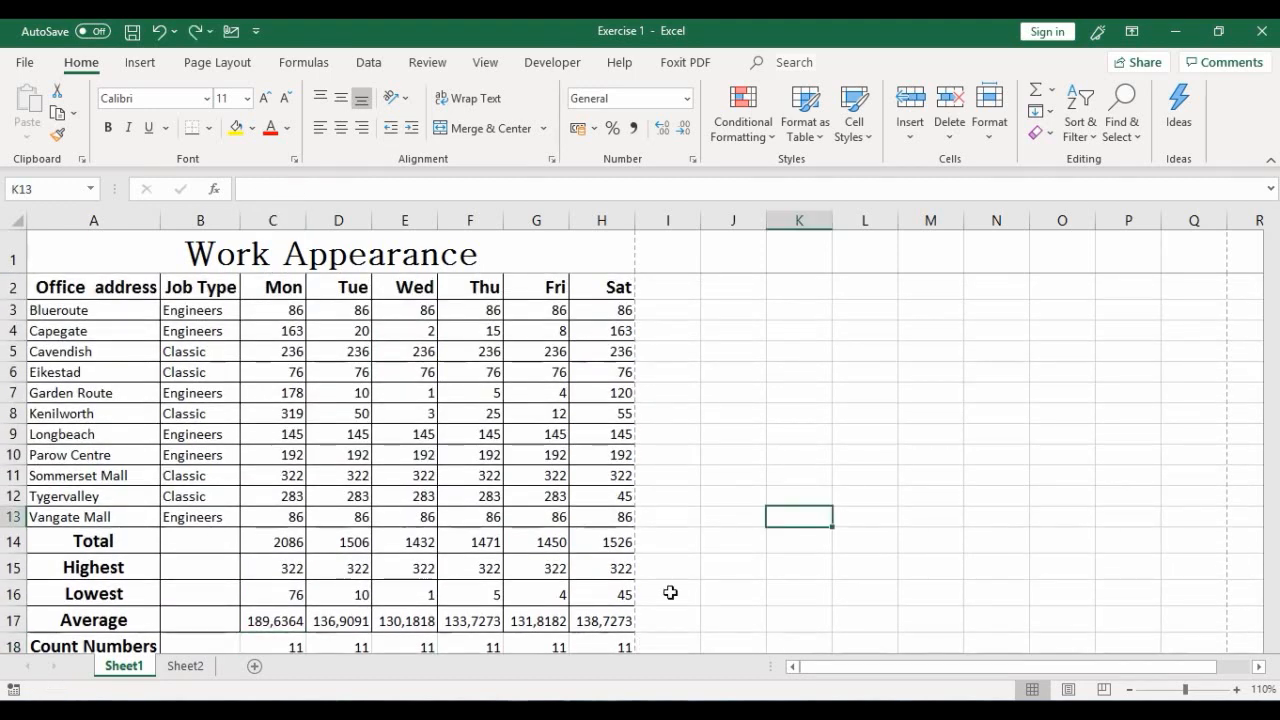
pyautogui.press('XF86AudioLowerVolume')
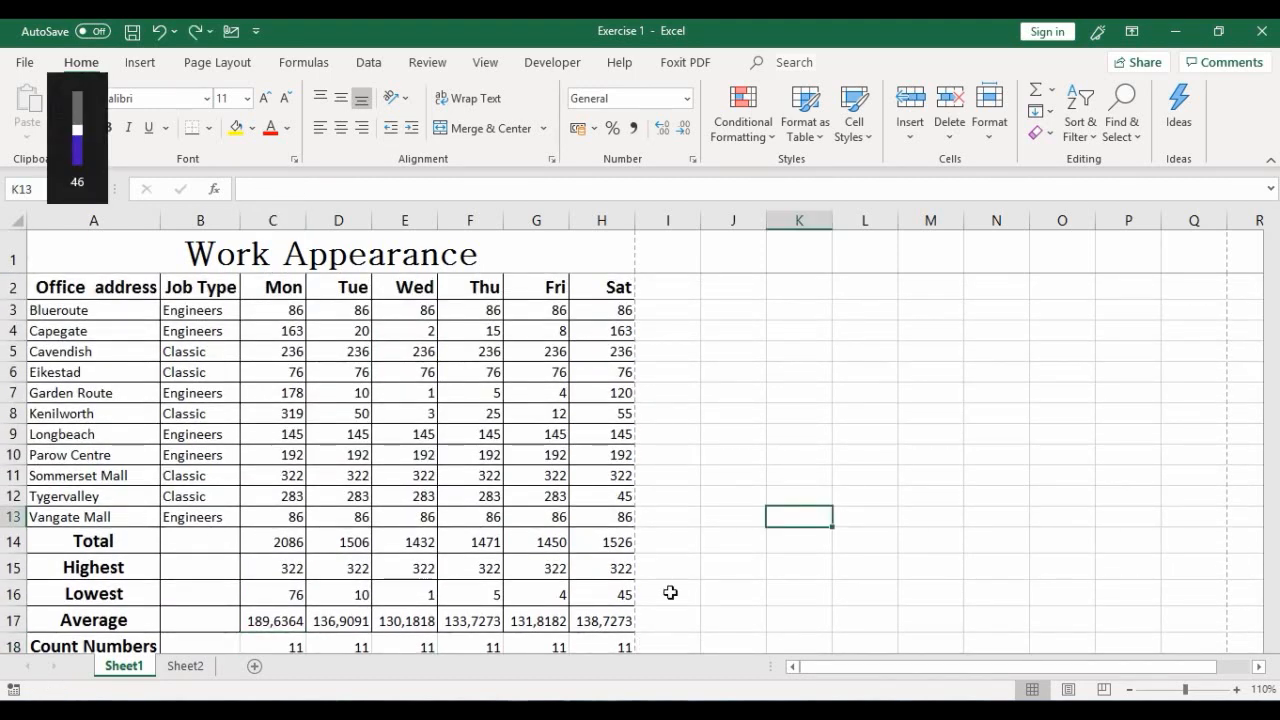
pyautogui.press('XF86AudioRaiseVolume')
pyautogui.press('XF86AudioRaiseVolume')
pyautogui.press('XF86AudioRaiseVolume')
pyautogui.press('XF86AudioRaiseVolume')
pyautogui.press('XF86AudioRaiseVolume')
pyautogui.press('XF86AudioRaiseVolume')
pyautogui.press('XF86AudioRaiseVolume')
pyautogui.press('XF86AudioRaiseVolume')
pyautogui.press('XF86AudioRaiseVolume')
pyautogui.press('XF86AudioRaiseVolume')
pyautogui.press('XF86AudioRaiseVolume')
pyautogui.press('XF86AudioRaiseVolume')
pyautogui.press('XF86AudioRaiseVolume')
pyautogui.press('XF86AudioRaiseVolume')
pyautogui.press('XF86AudioRaiseVolume')
pyautogui.press('XF86AudioRaiseVolume')
pyautogui.press('XF86AudioRaiseVolume')
pyautogui.press('XF86AudioRaiseVolume')
pyautogui.press('XF86AudioRaiseVolume')
pyautogui.press('XF86AudioRaiseVolume')
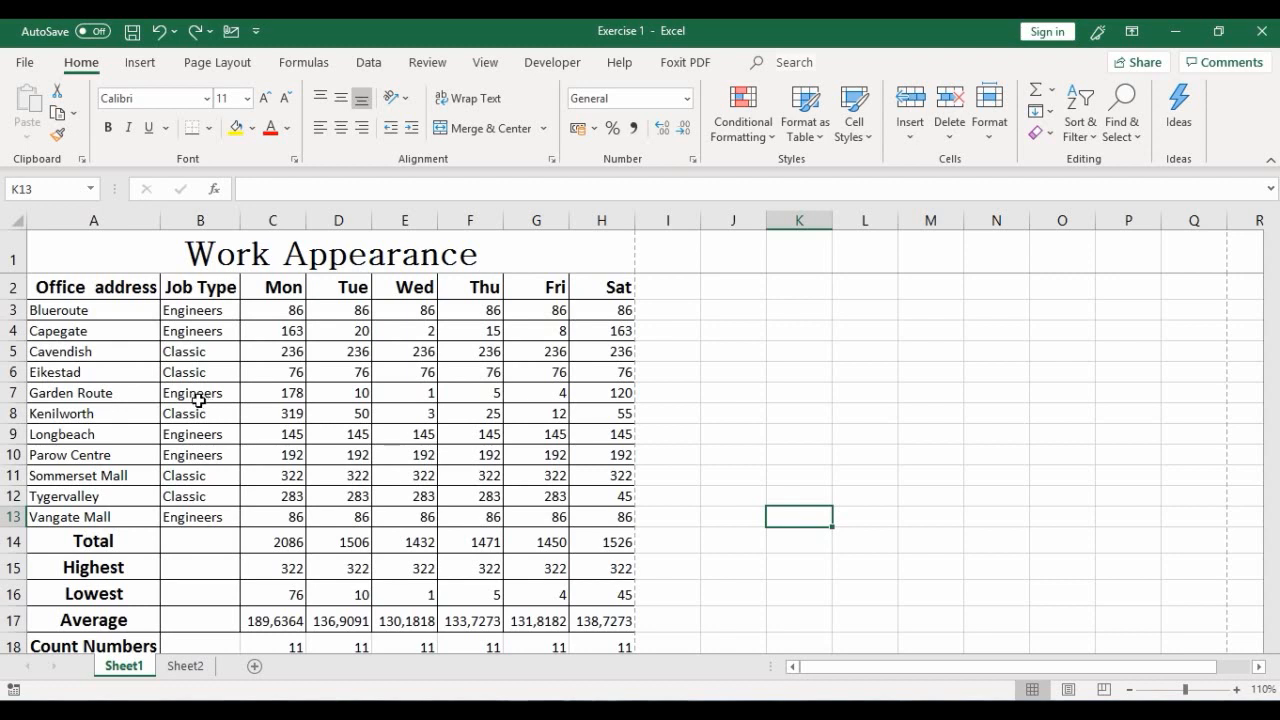
# Step: Sort the table range A2:H13 by the Wed column on cell values, from smallest to largest, treating row 2 as headers
pyautogui.moveTo(58, 290); pyautogui.dragTo(591, 517)
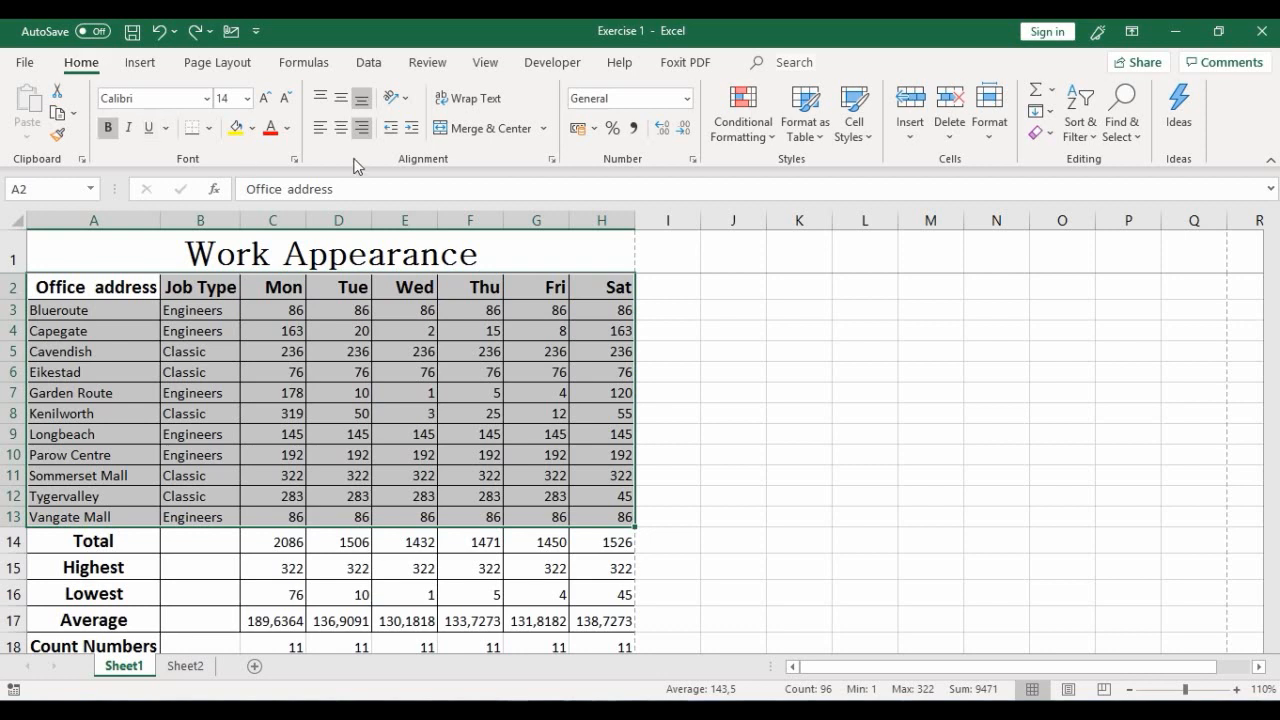
pyautogui.click(1096, 143)
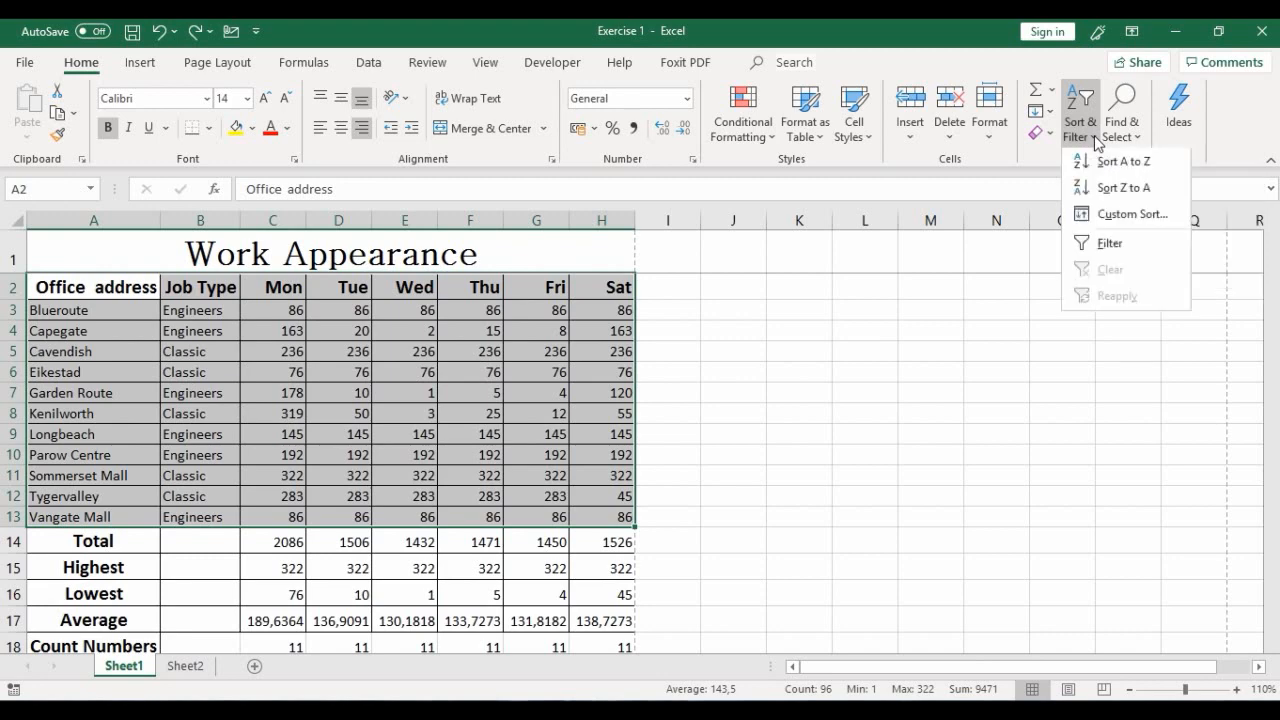
pyautogui.click(1146, 220)
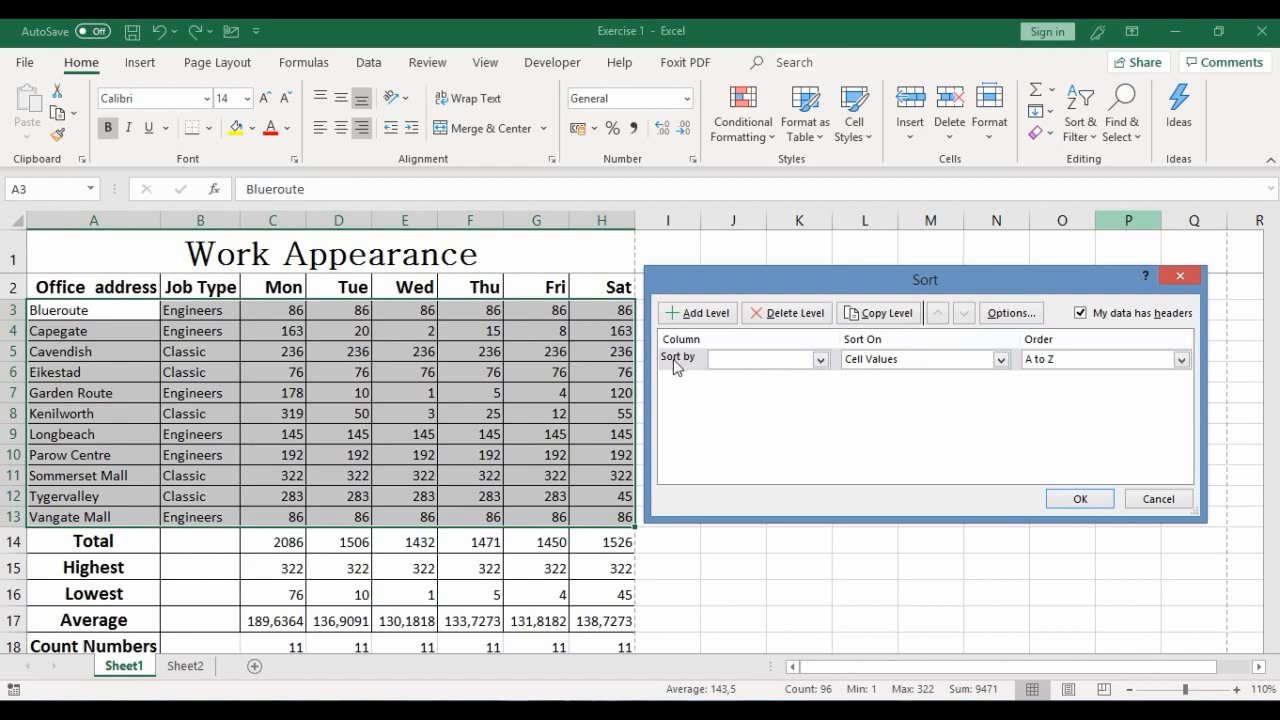
pyautogui.click(820, 361)
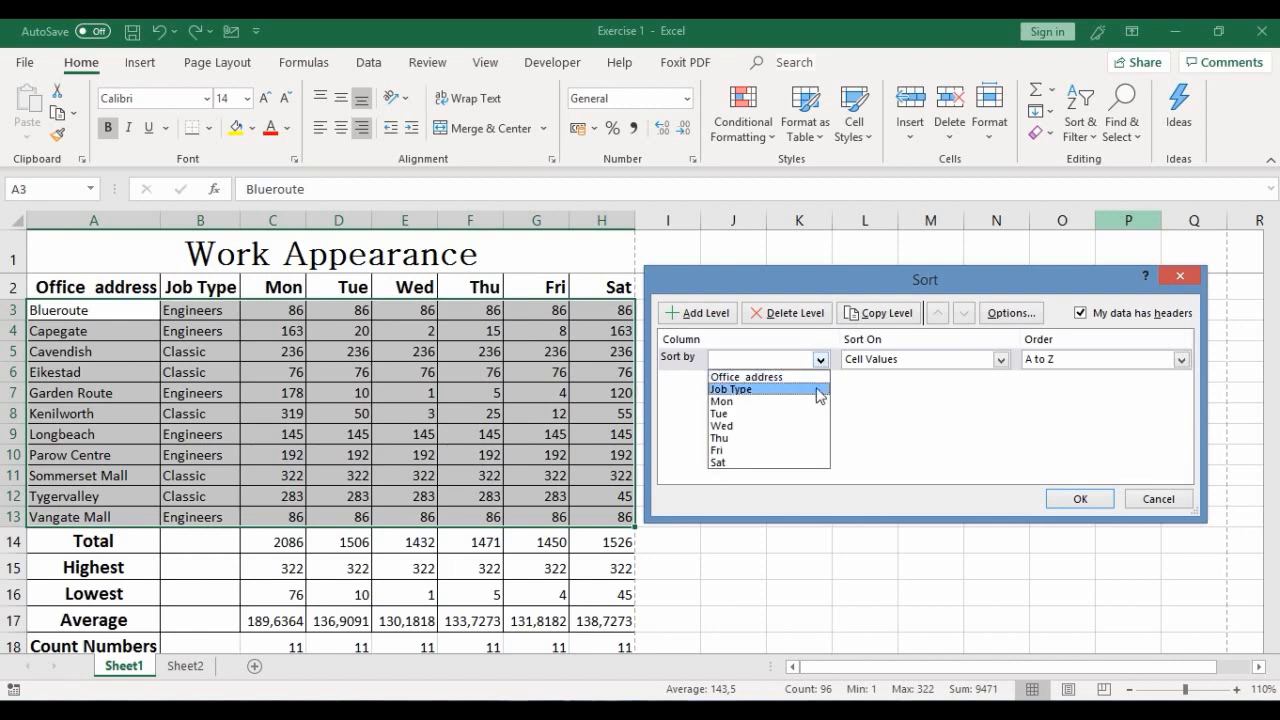
pyautogui.click(775, 426)
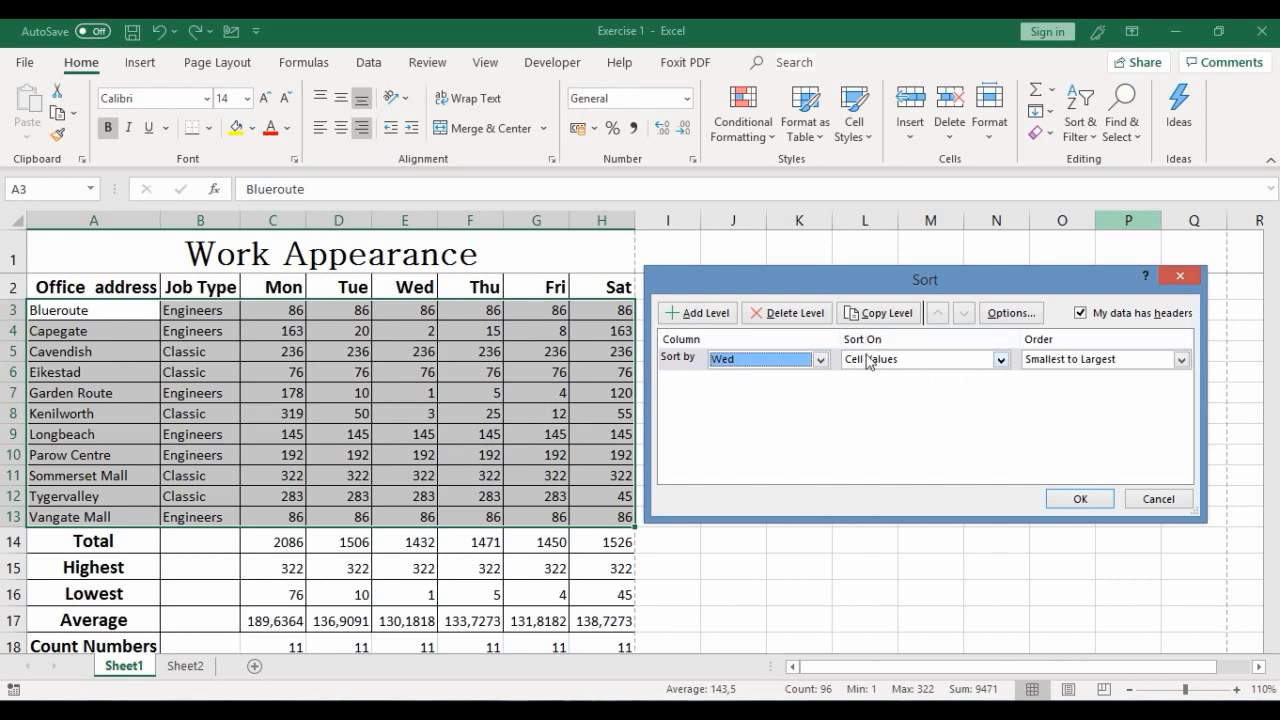
pyautogui.click(1001, 360)
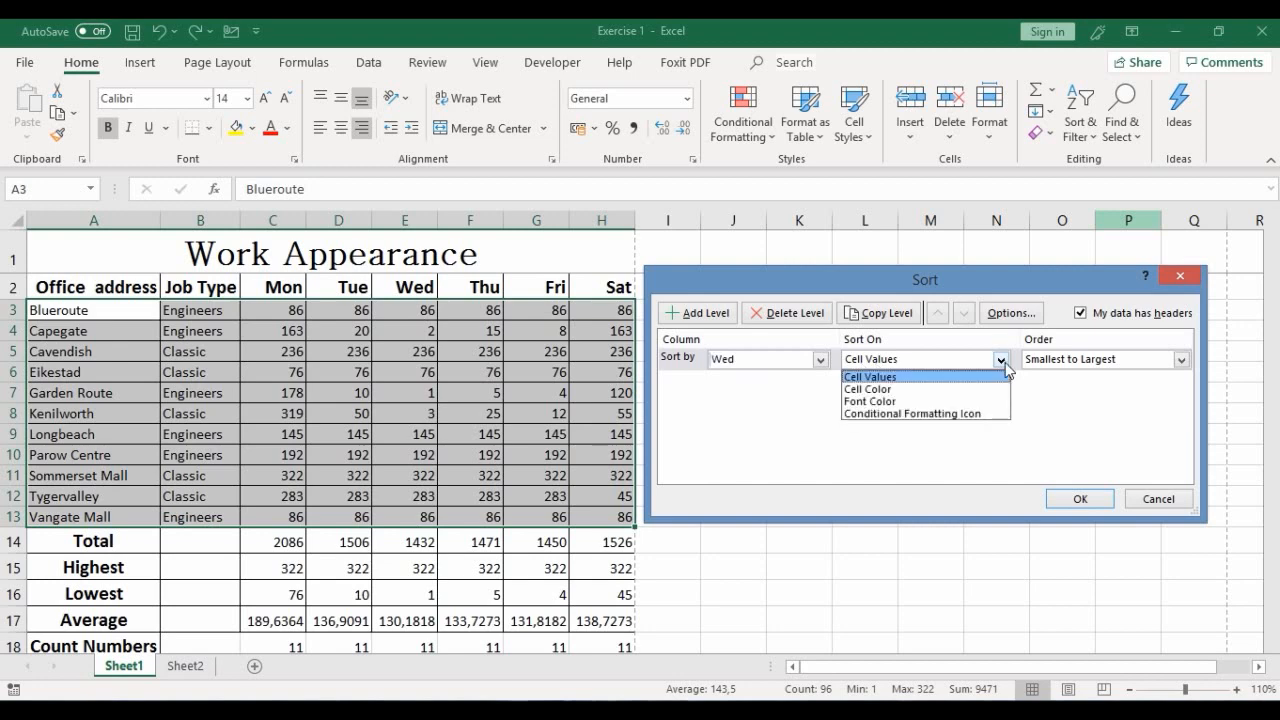
pyautogui.click(877, 377)
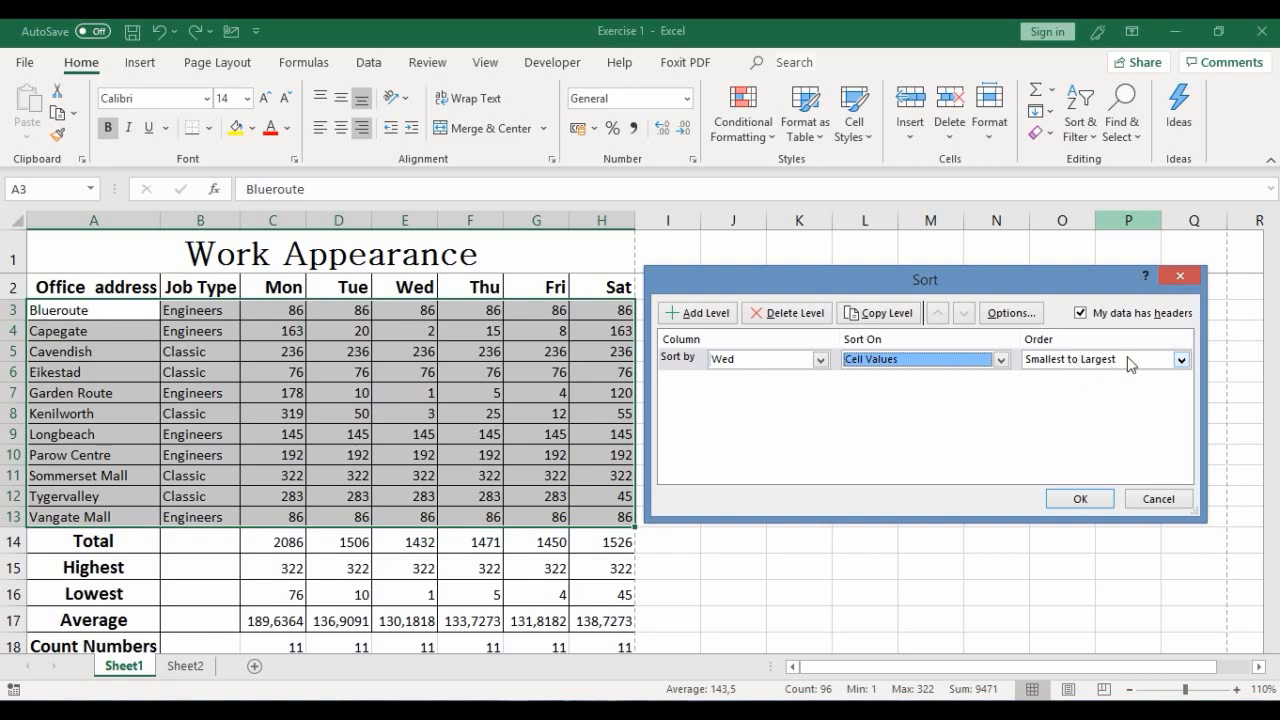
pyautogui.click(1180, 362)
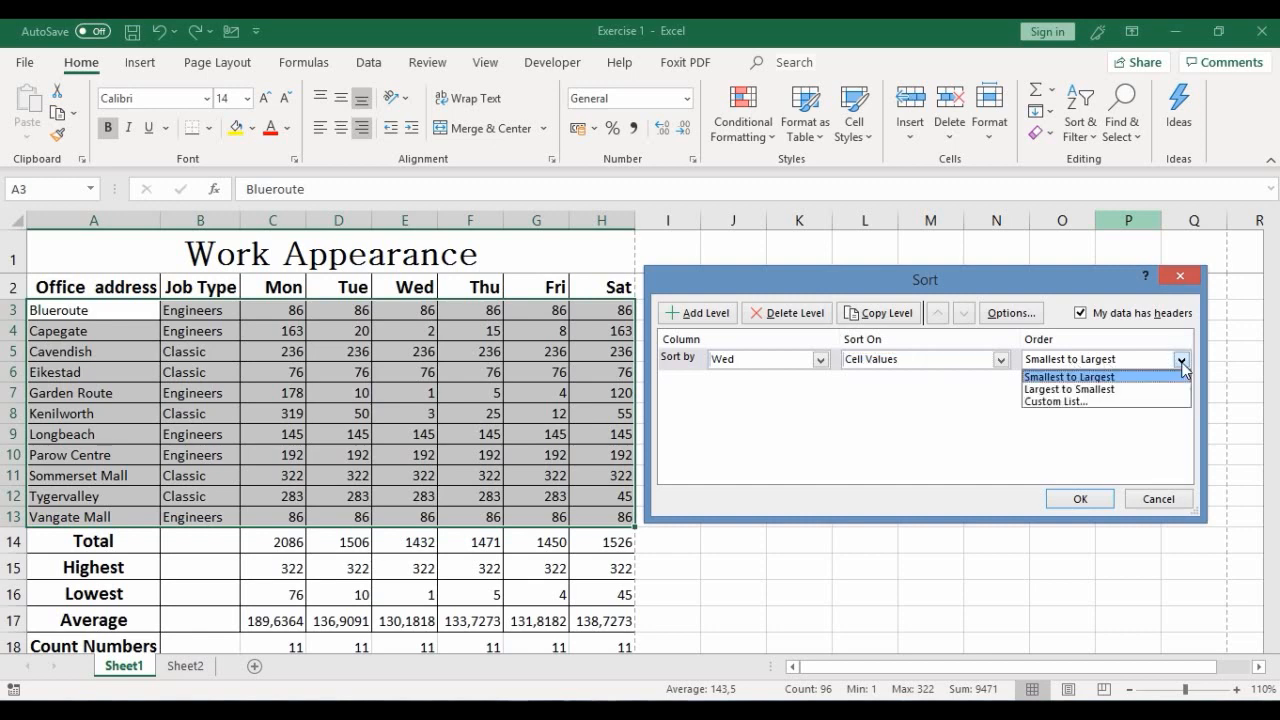
pyautogui.click(1070, 377)
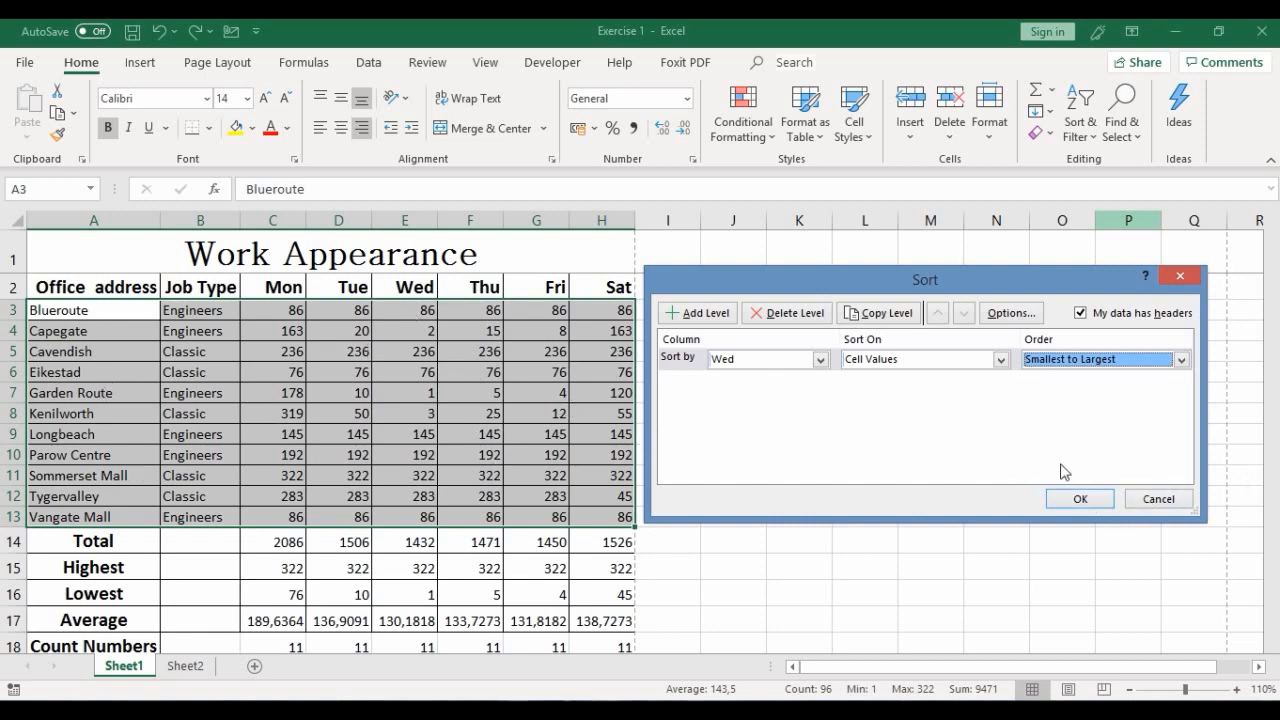
pyautogui.click(1082, 505)
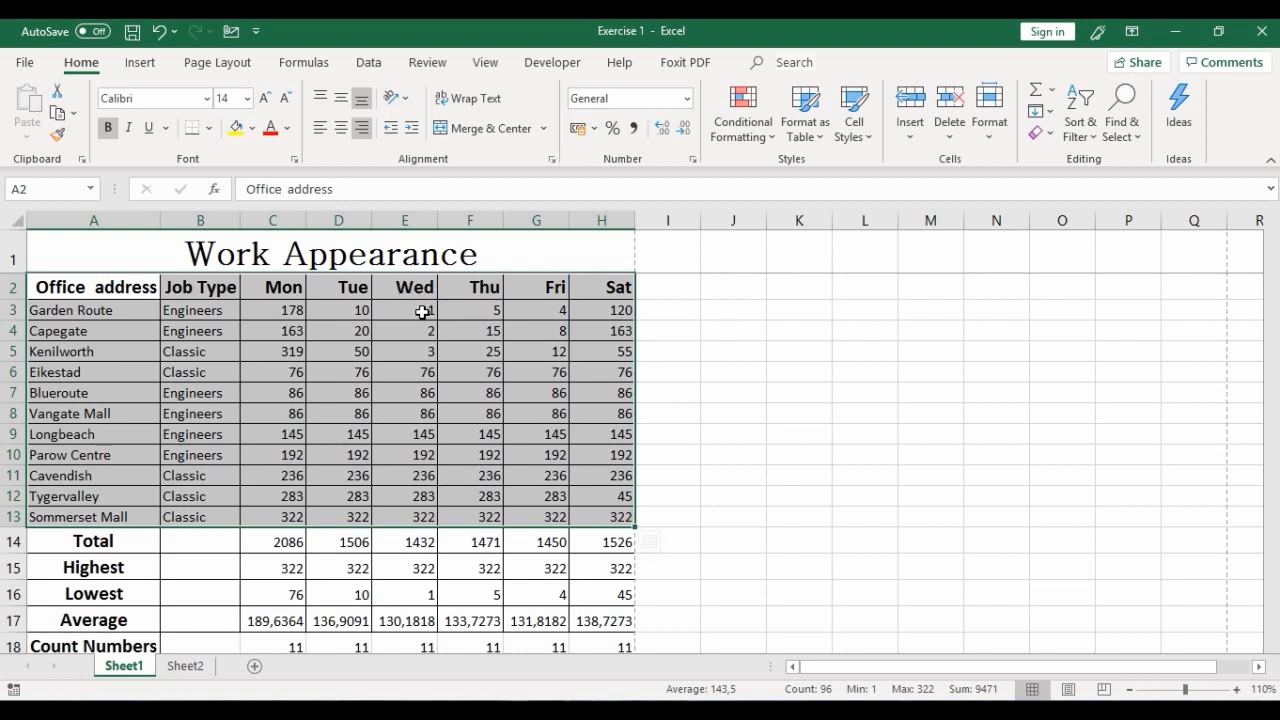
# Step: Check the sorted table: Wednesday's first and last values, the whole Sommerset Mall row, and formulas in the Total, Highest and Lowest rows
pyautogui.click(423, 313)
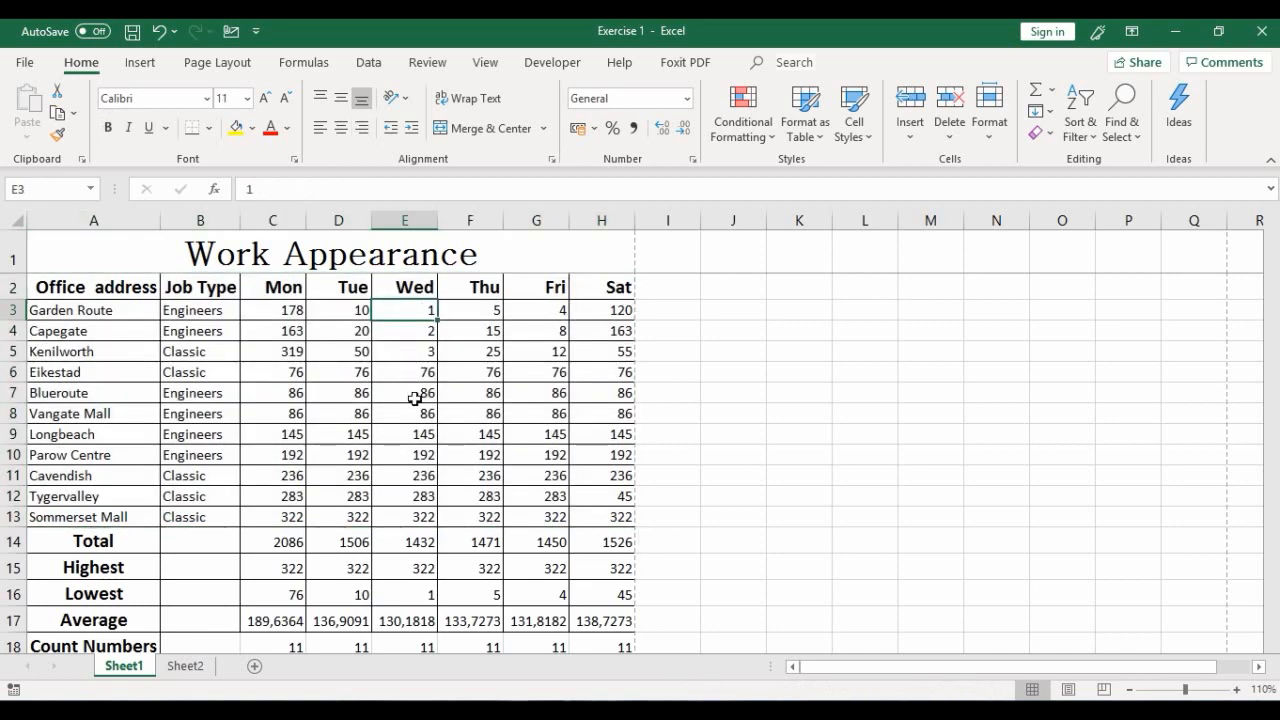
pyautogui.click(427, 517)
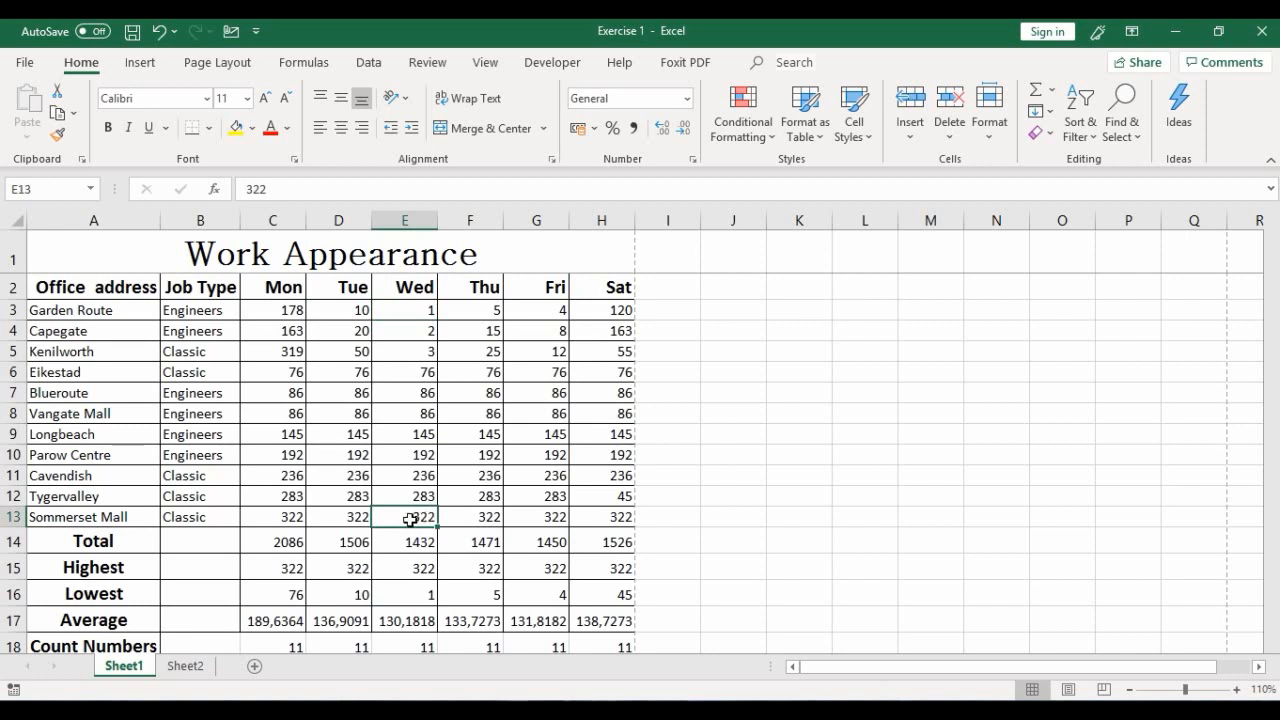
pyautogui.click(15, 516)
pyautogui.click(37, 515)
pyautogui.moveTo(37, 516); pyautogui.dragTo(589, 517)
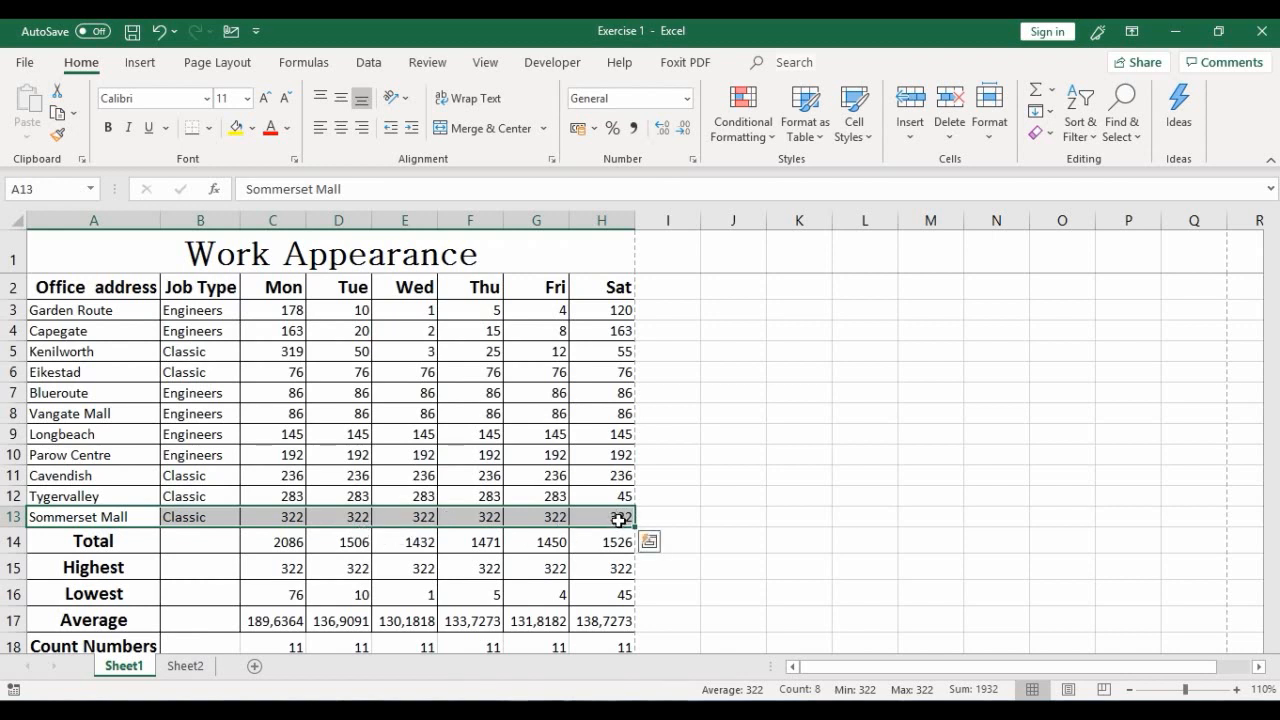
pyautogui.click(265, 351)
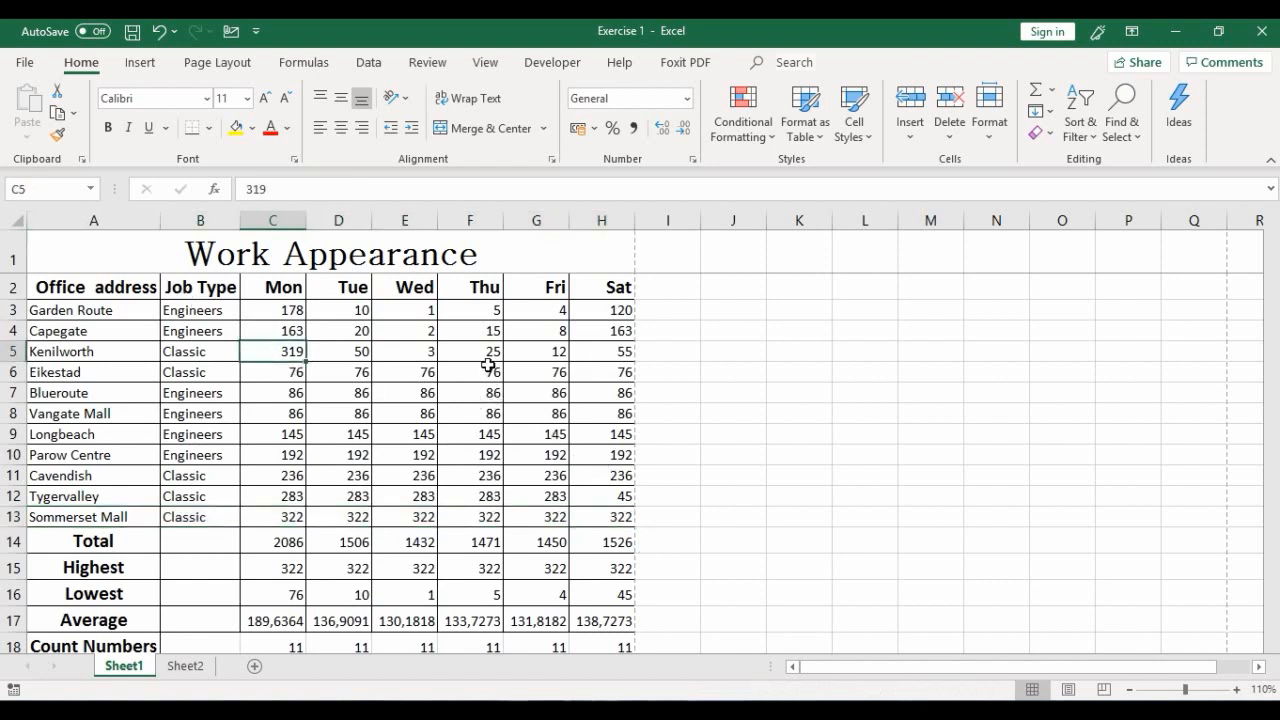
pyautogui.click(285, 548)
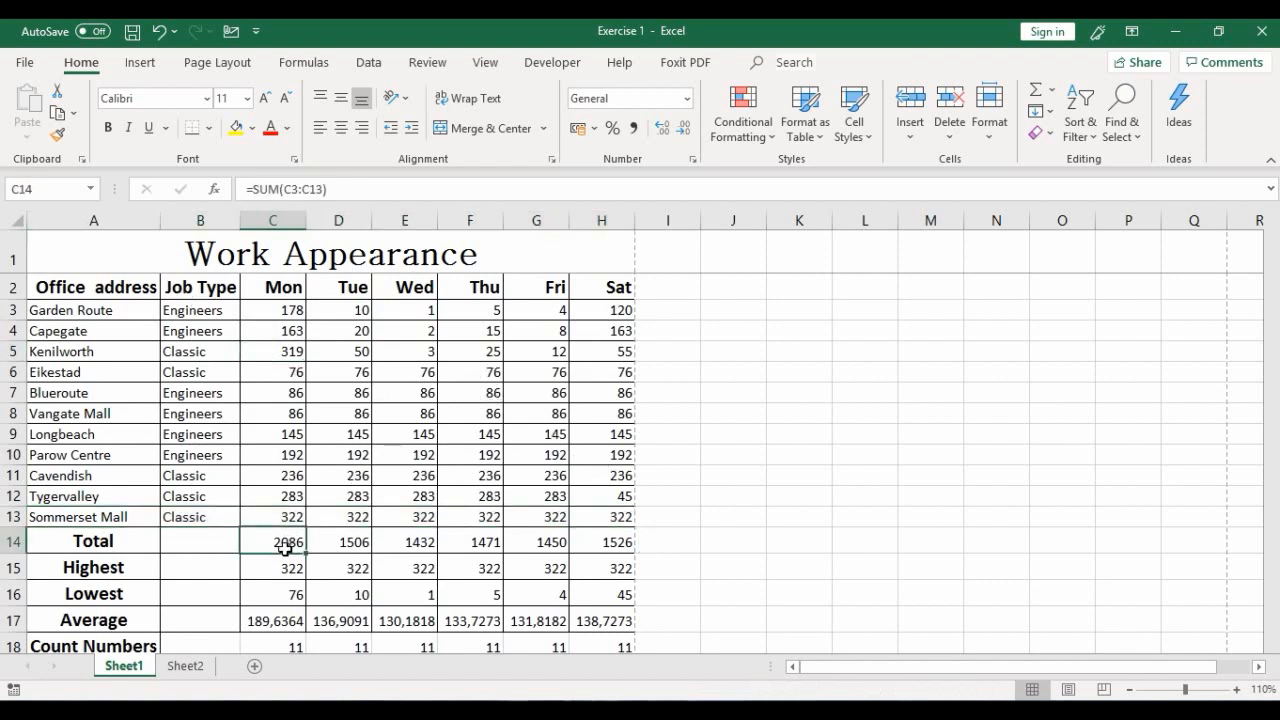
pyautogui.click(286, 568)
pyautogui.click(377, 588)
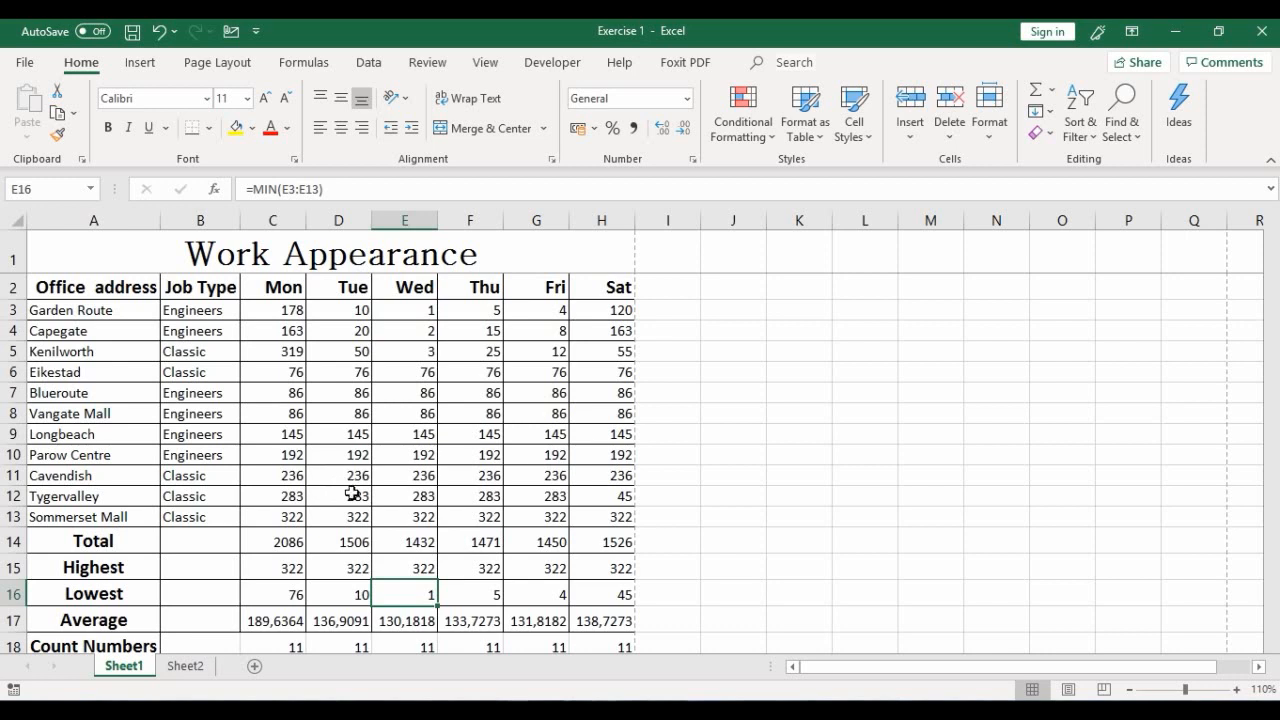
pyautogui.moveTo(46, 292); pyautogui.dragTo(579, 510)
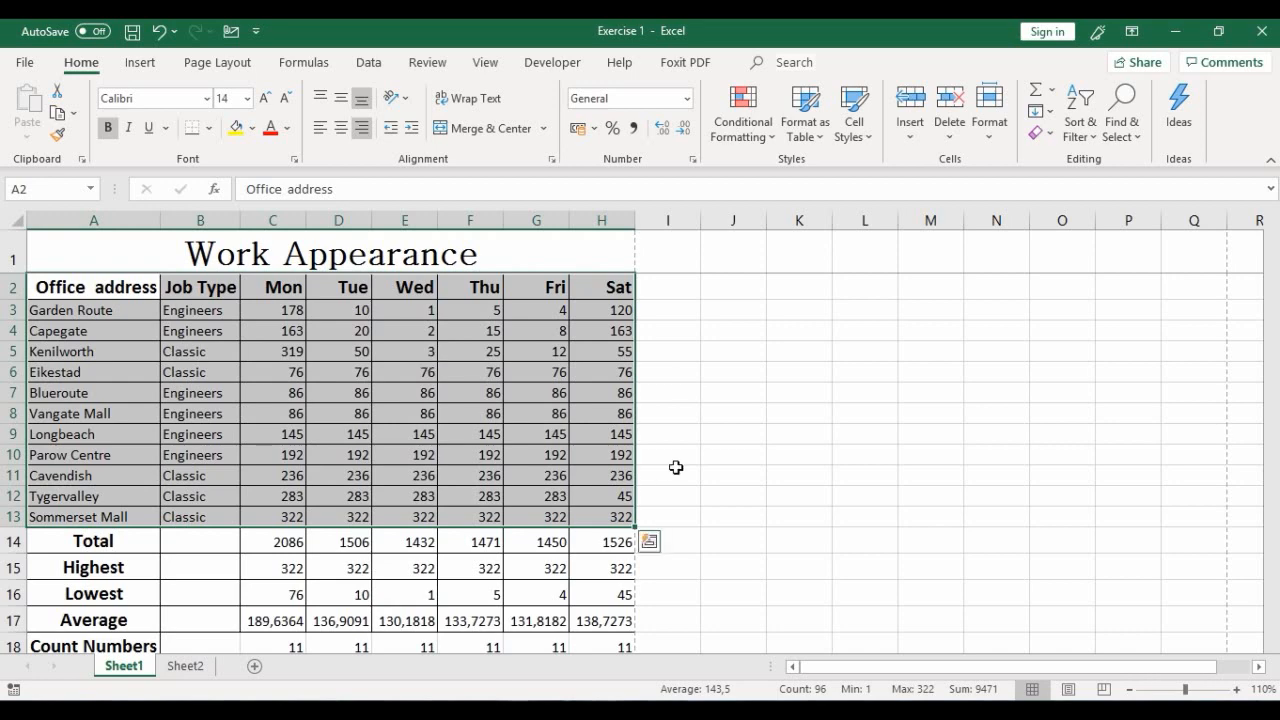
pyautogui.moveTo(688, 372); pyautogui.dragTo(693, 383)
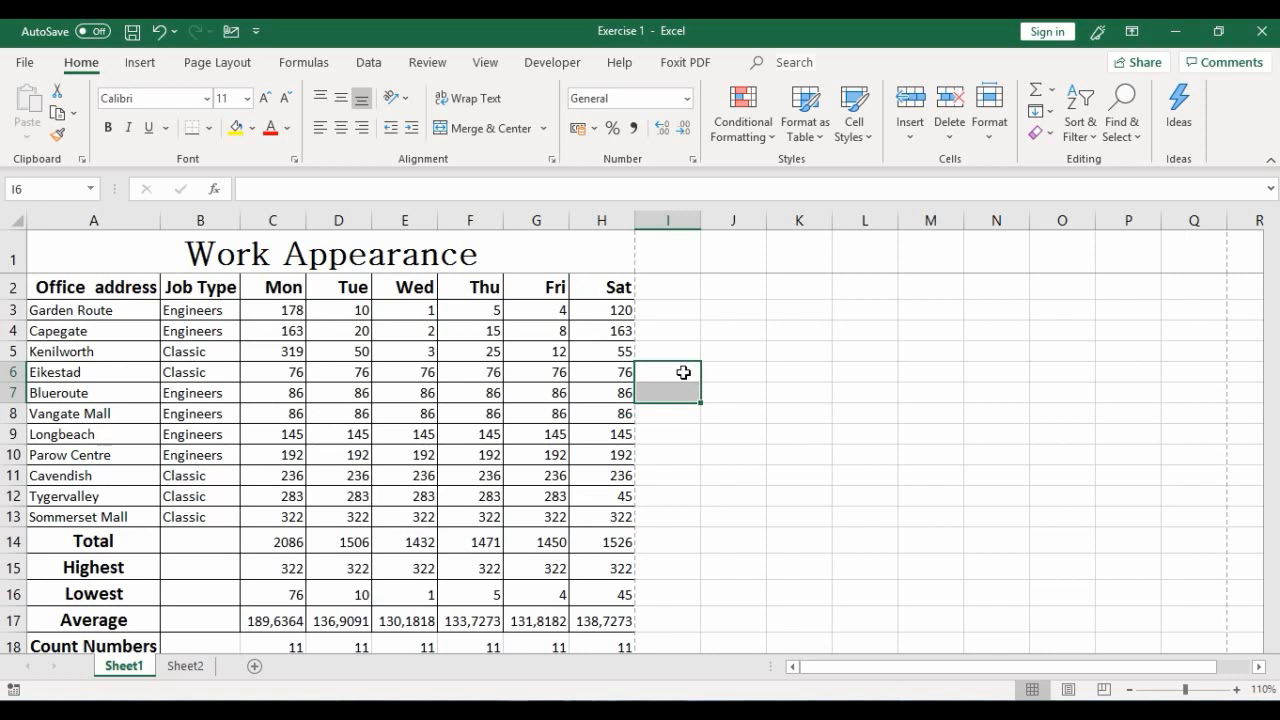
pyautogui.click(666, 372)
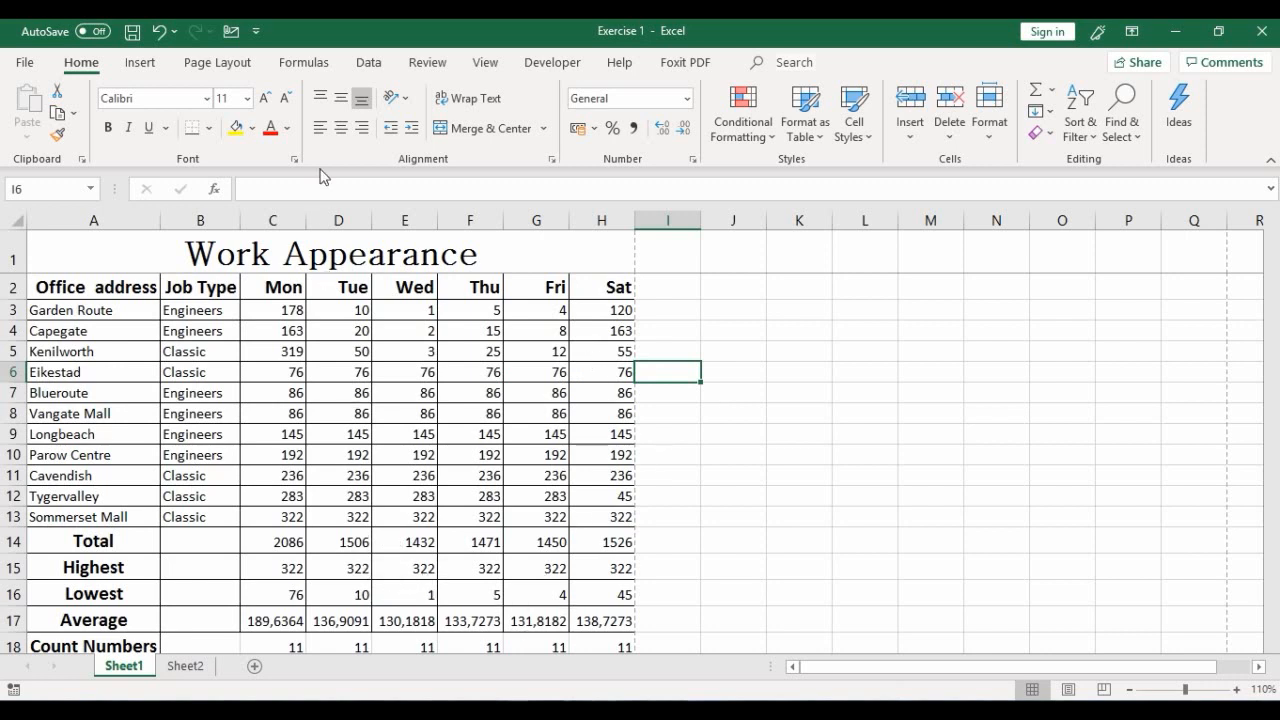
# Step: Display the sheet's formulas in the cells, review rows 14 to 18, and switch back to showing the values
pyautogui.click(305, 62)
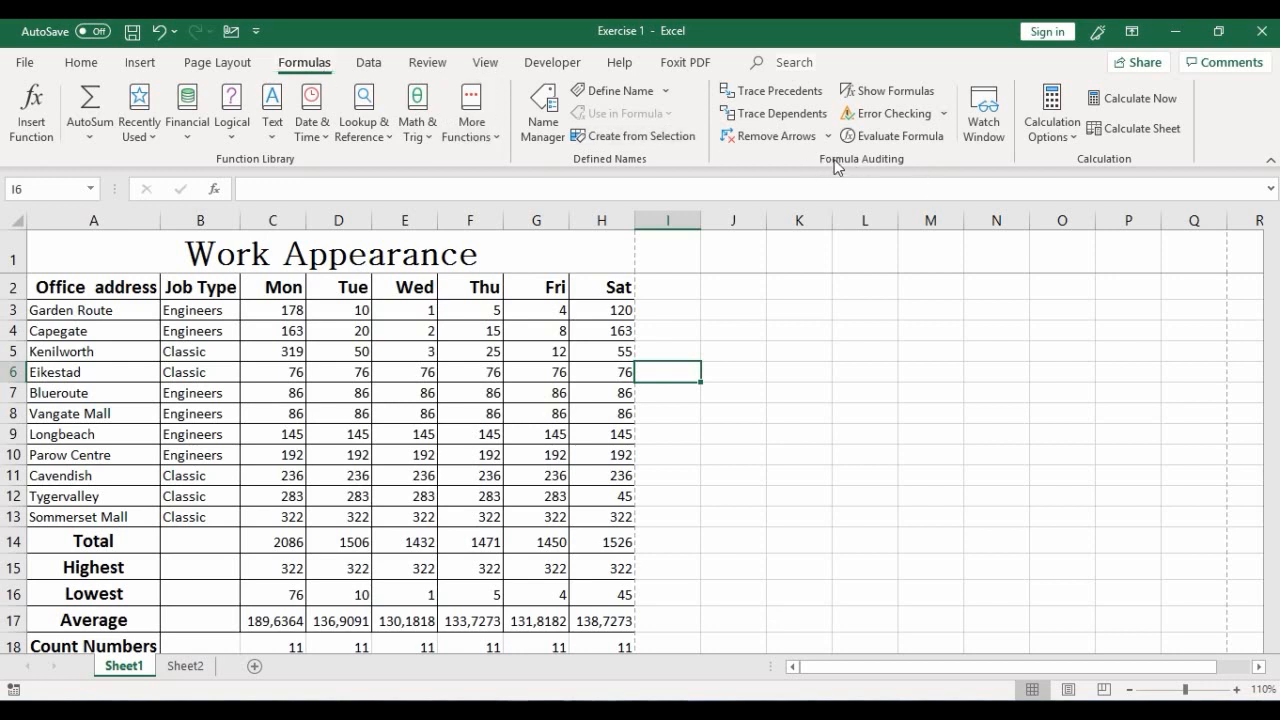
pyautogui.click(886, 92)
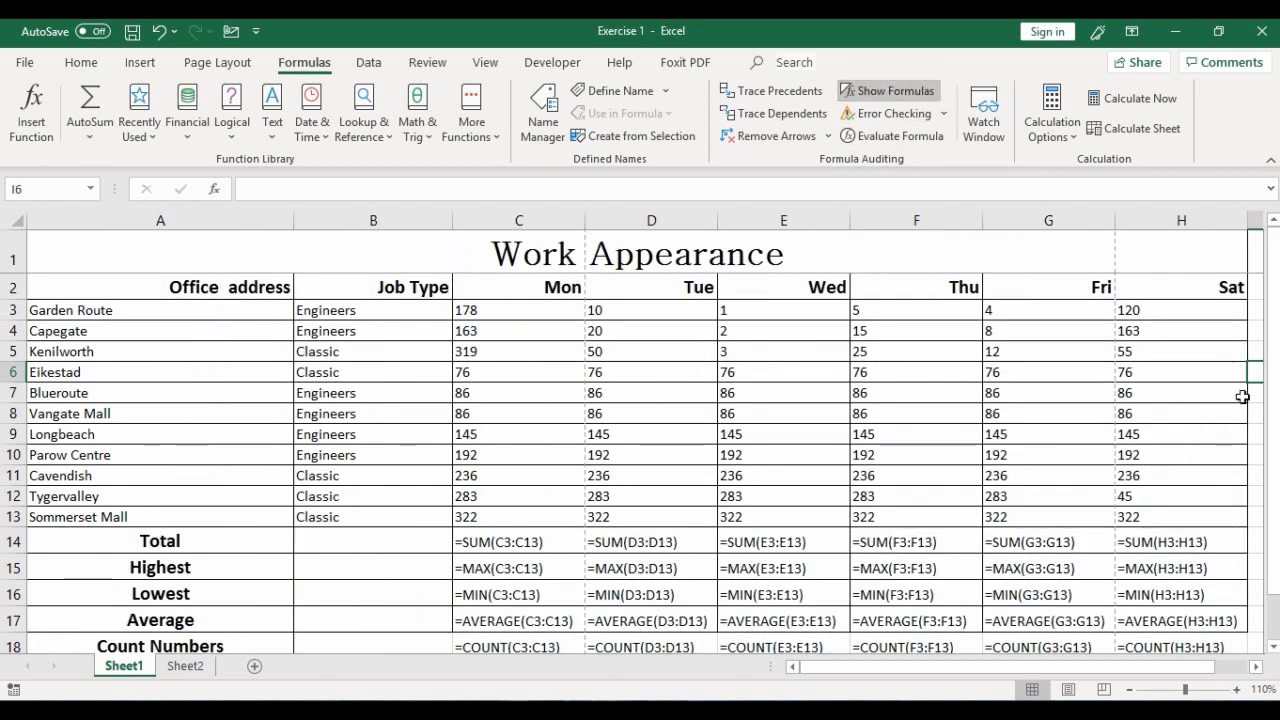
pyautogui.moveTo(1272, 393); pyautogui.dragTo(1272, 404)
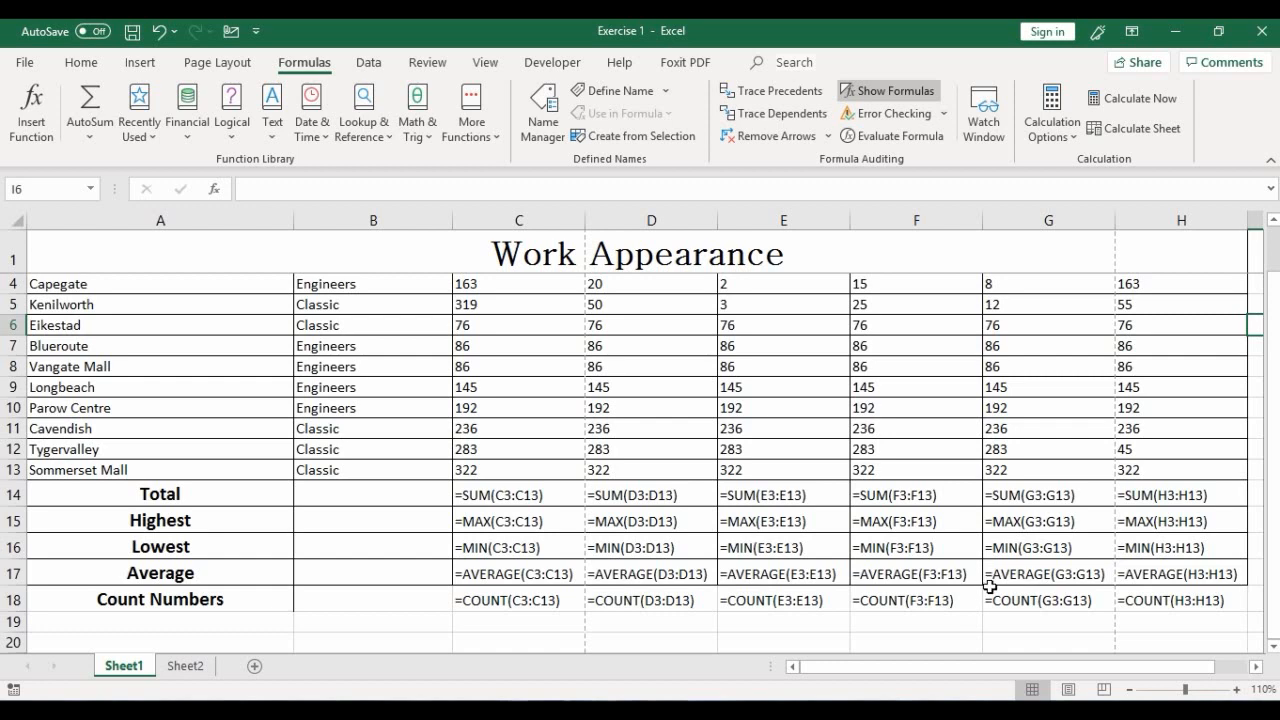
pyautogui.click(889, 96)
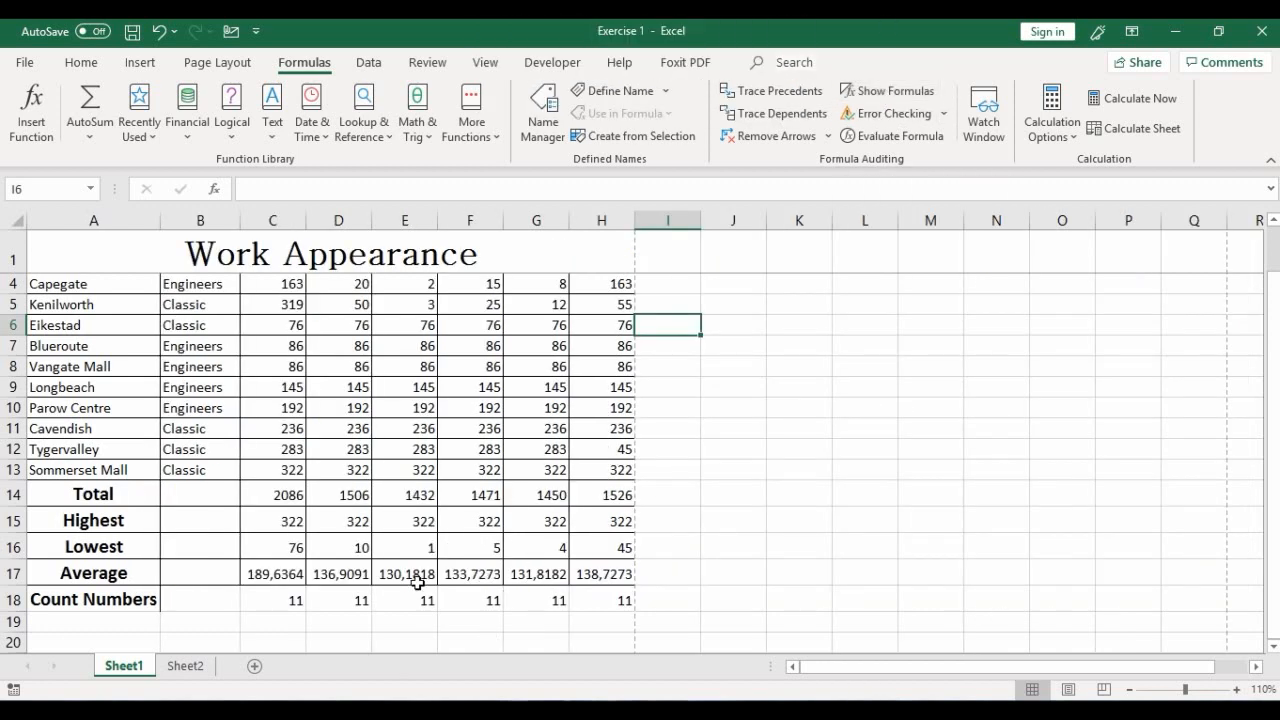